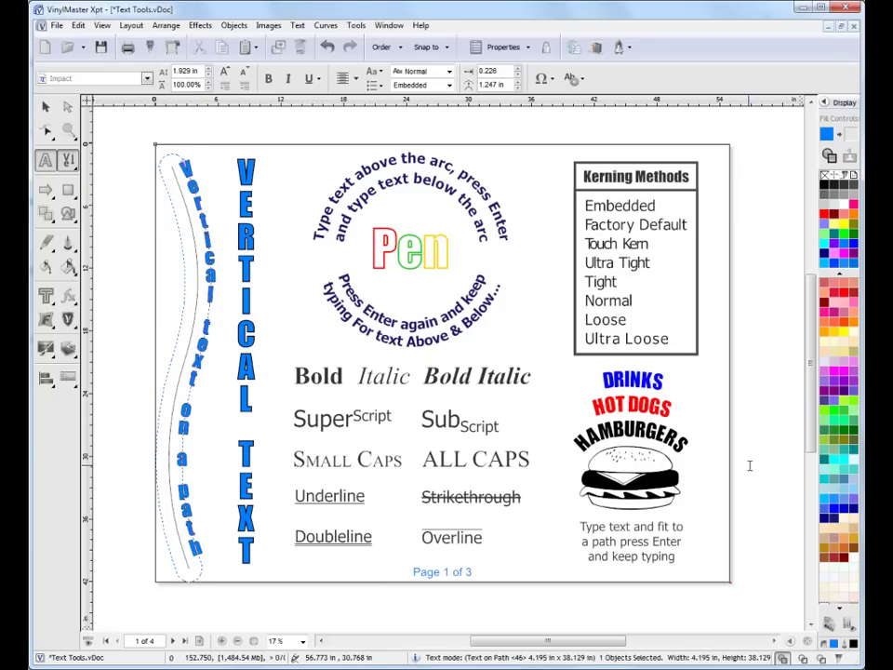
Step: Place the text cursor inside the vertical text and move it down through the letters
{"action": "left_click", "coordinate": [247, 250]}
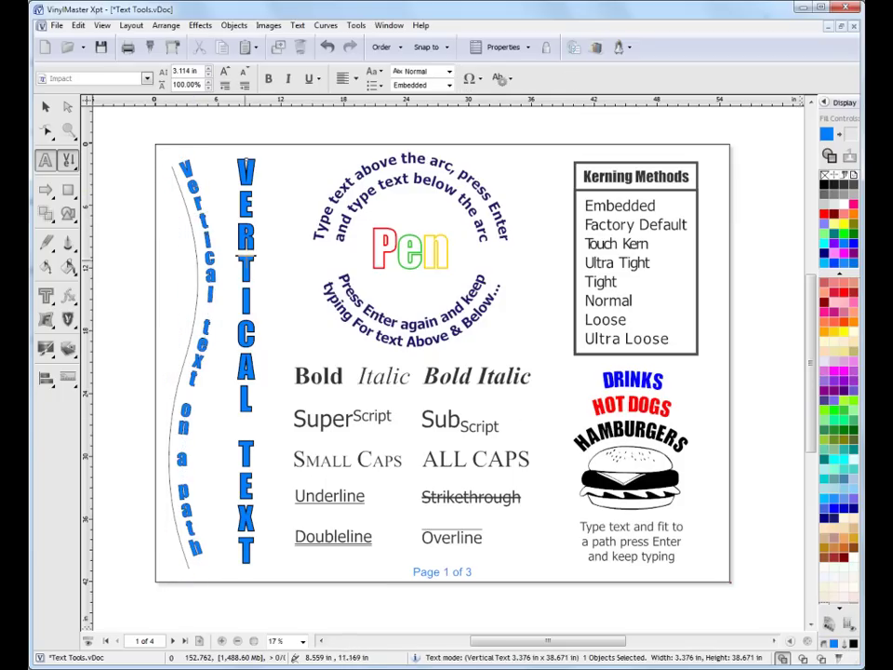
{"action": "key", "text": "Down"}
{"action": "key", "text": "Down"}
Step: Enlarge the arc of the circular text slightly and place the text cursor in the outlined word Pen
{"action": "left_click", "coordinate": [385, 204]}
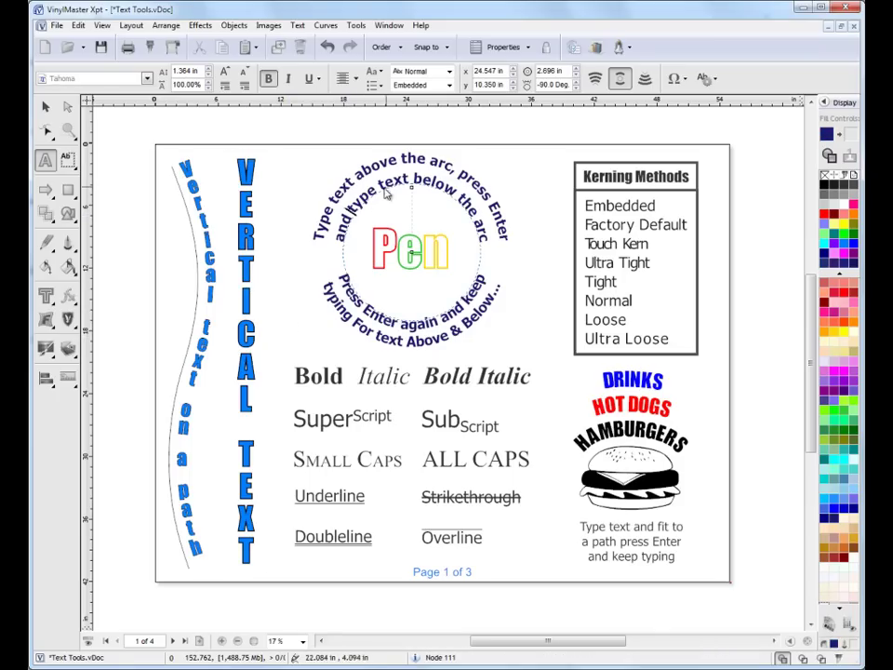
{"action": "left_click_drag", "start_coordinate": [354, 163], "coordinate": [516, 243]}
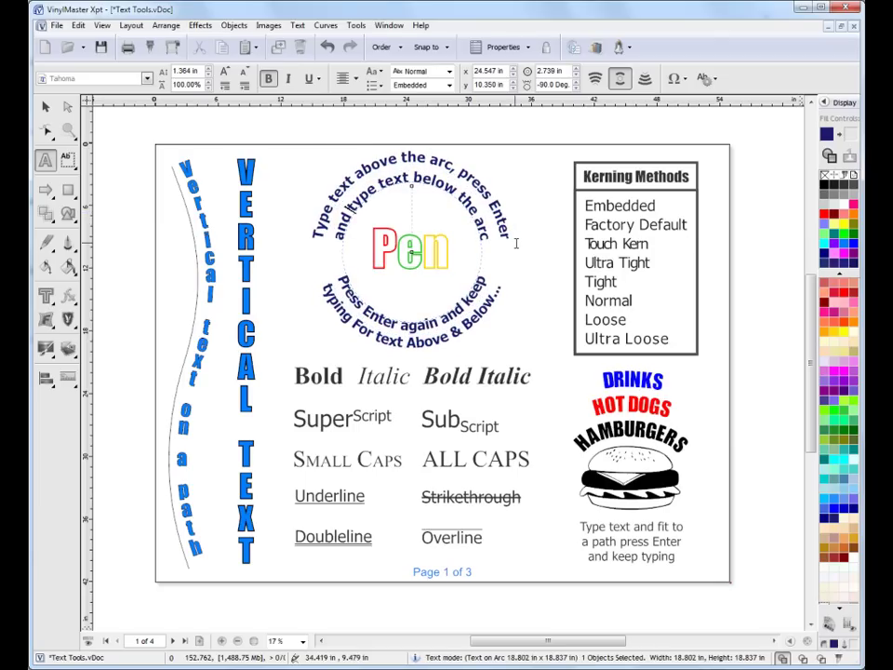
{"action": "left_click", "coordinate": [381, 240]}
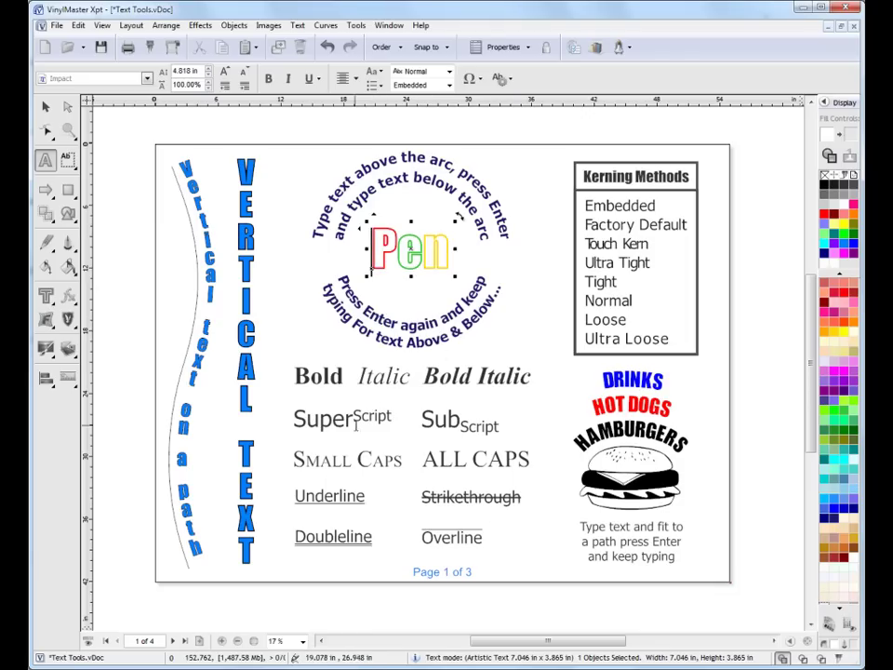
Step: Inspect the formatting of the Bold, Italic and Underline samples, including the available underline styles
{"action": "left_click", "coordinate": [329, 376]}
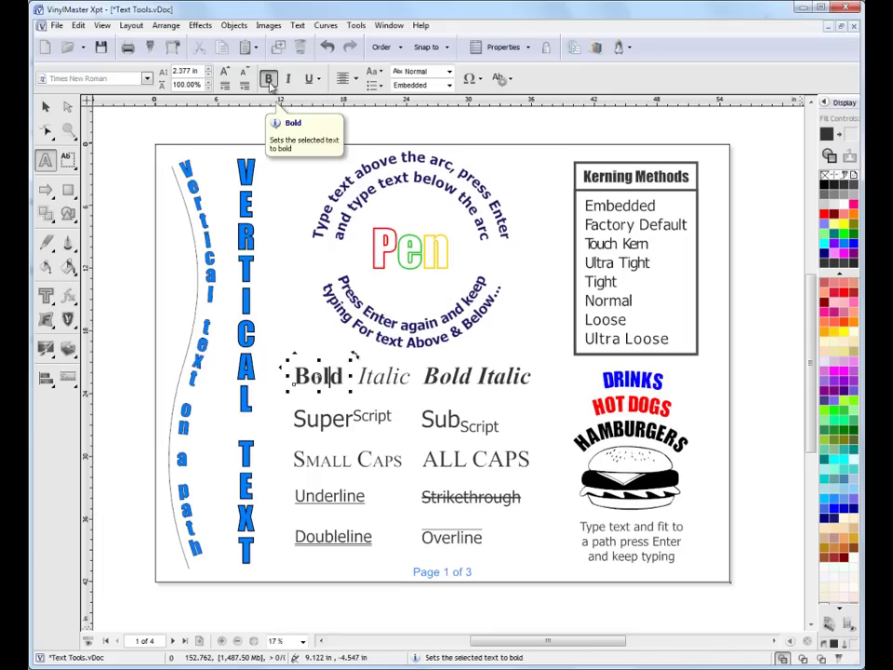
{"action": "left_click", "coordinate": [365, 377]}
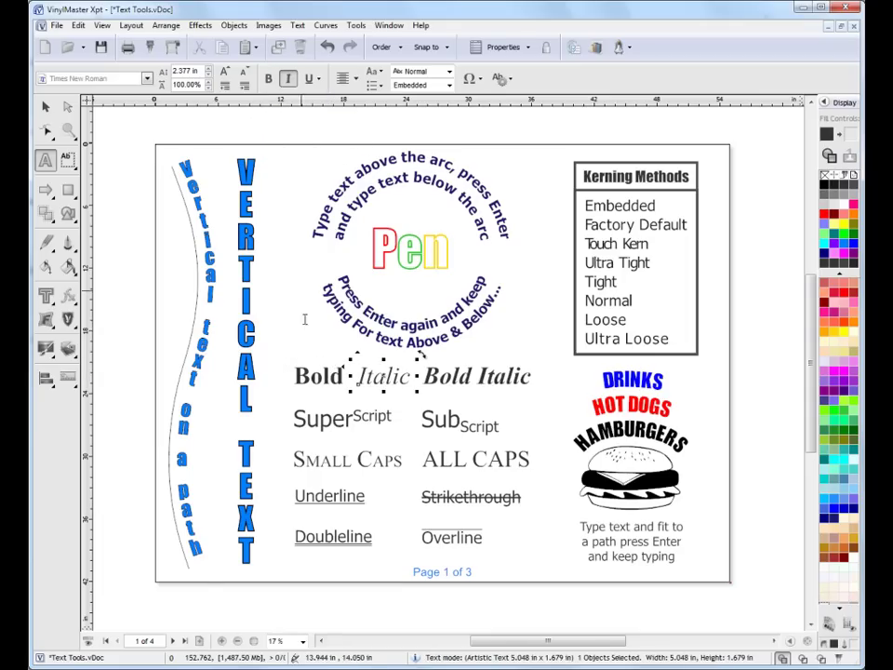
{"action": "left_click", "coordinate": [333, 495]}
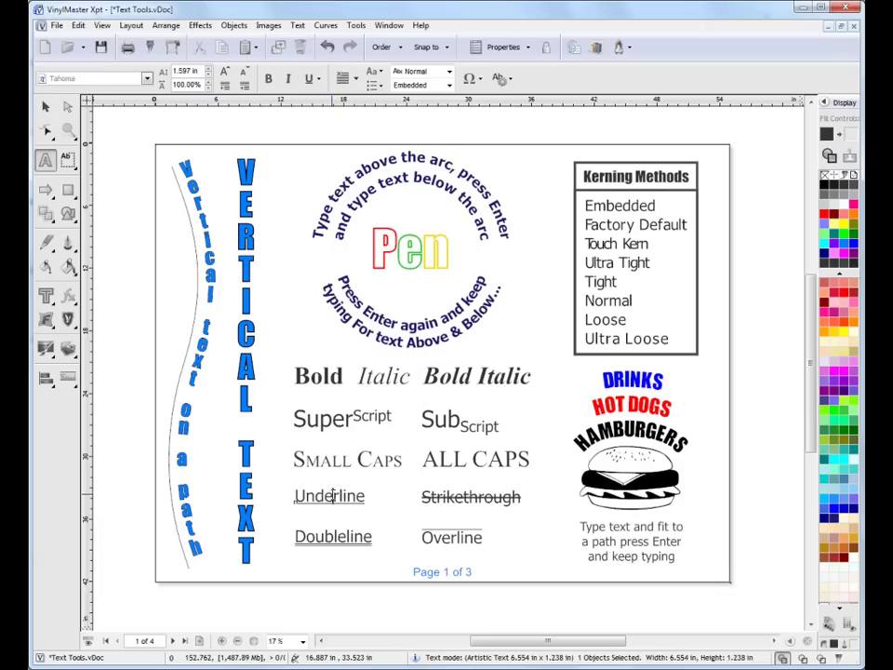
{"action": "left_click", "coordinate": [313, 79]}
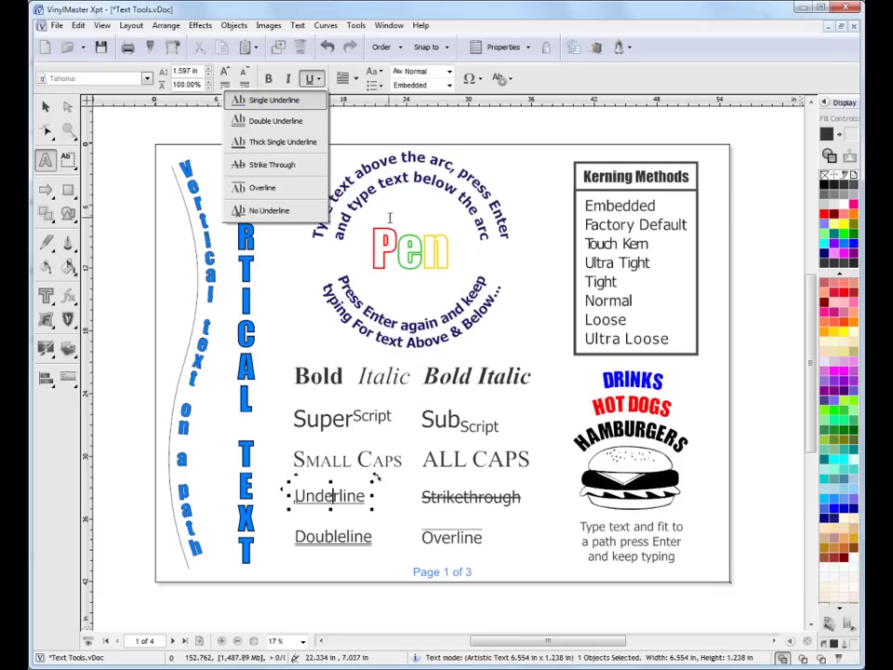
Step: Apply the All Caps character style to the ALL CAPS sample and check the style of the Small Caps sample
{"action": "left_click", "coordinate": [434, 458]}
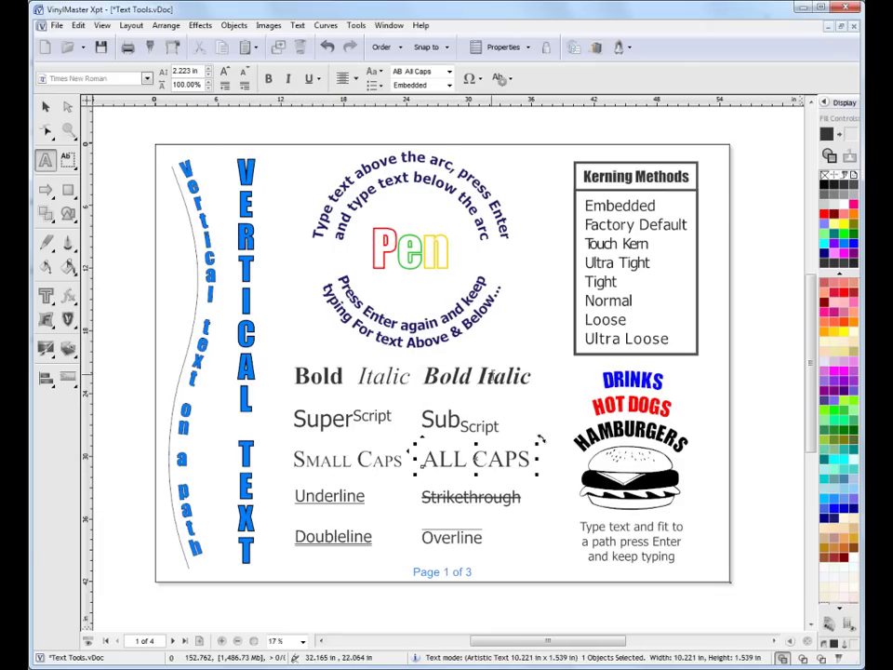
{"action": "left_click", "coordinate": [449, 73]}
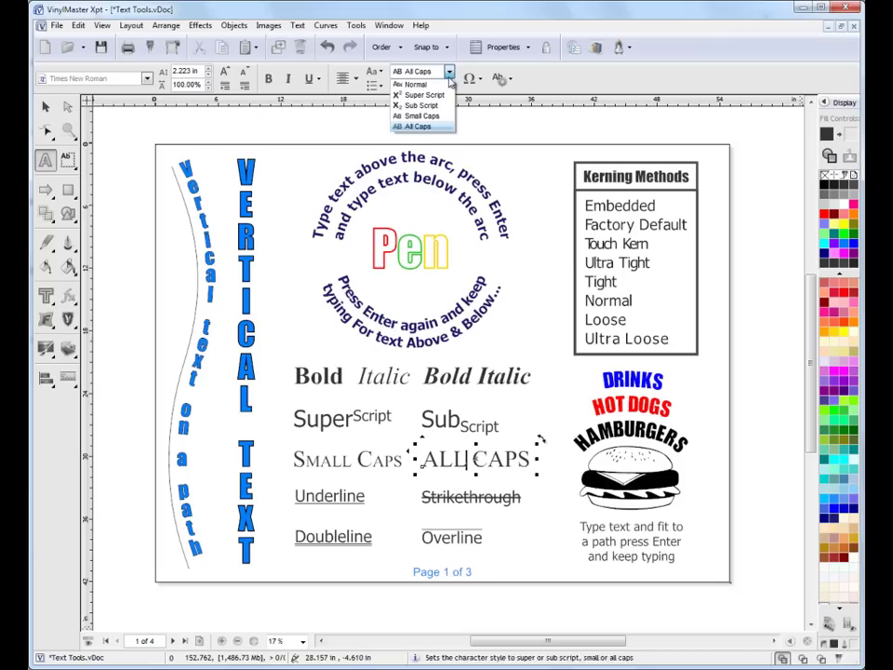
{"action": "left_click", "coordinate": [417, 126]}
{"action": "left_click", "coordinate": [371, 458]}
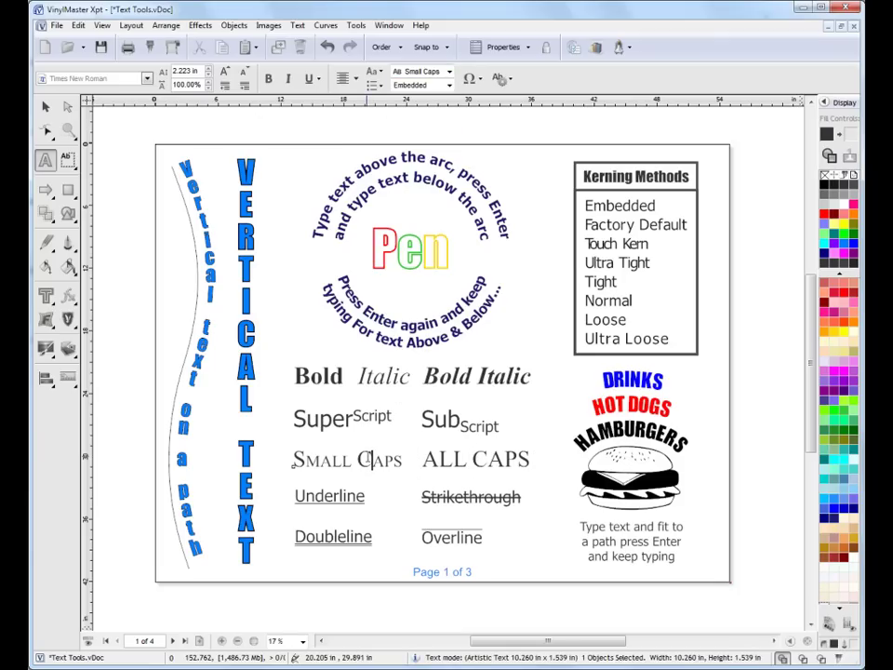
Step: Apply the Super Script character style to the SuperScript sample text
{"action": "left_click", "coordinate": [368, 416]}
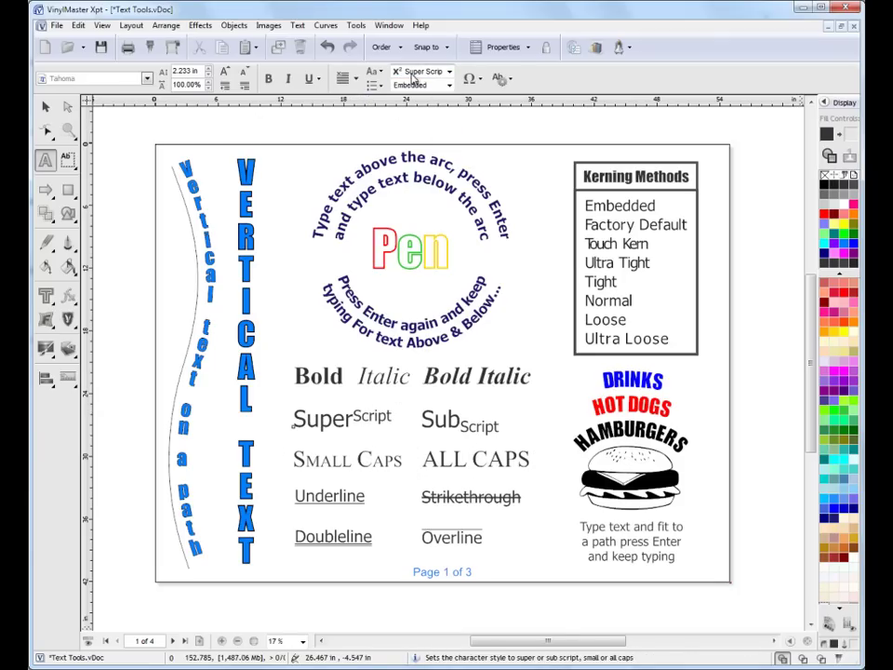
{"action": "left_click", "coordinate": [449, 71]}
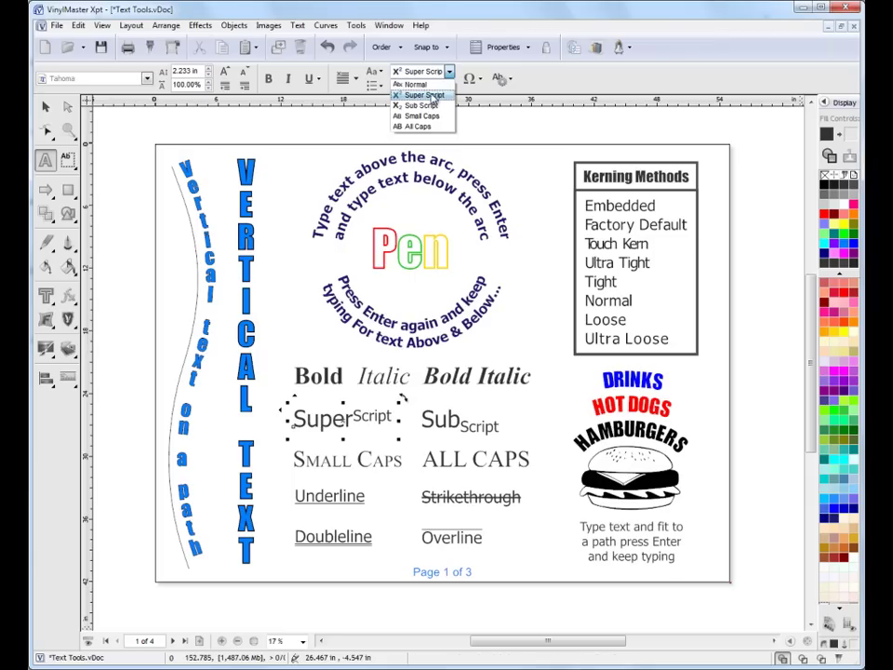
{"action": "left_click", "coordinate": [423, 95]}
Step: Check the formatting of the SubScript, Strikethrough, Overline, Doubleline, Bold Italic and Bold samples
{"action": "left_click", "coordinate": [480, 424]}
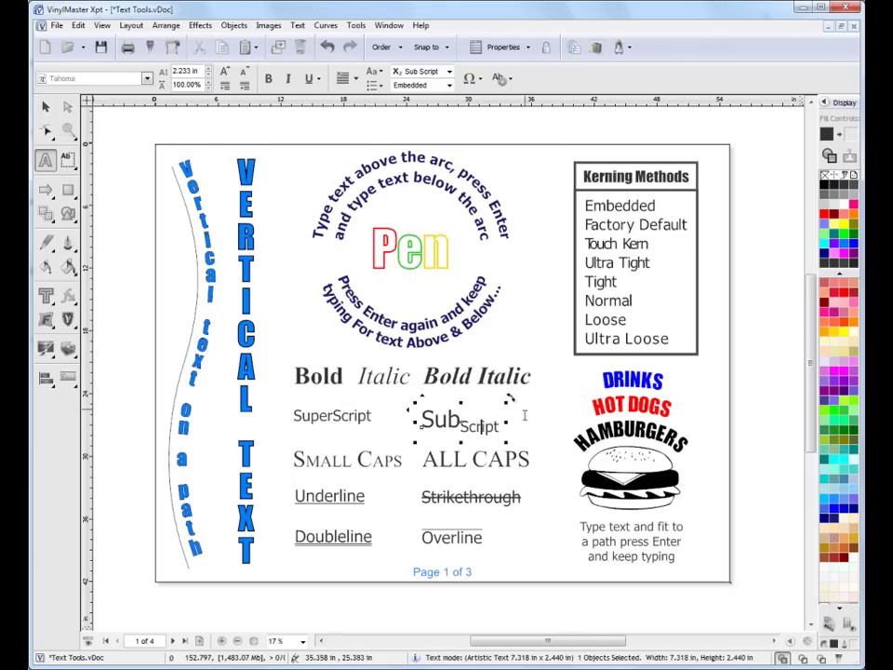
{"action": "left_click", "coordinate": [477, 496]}
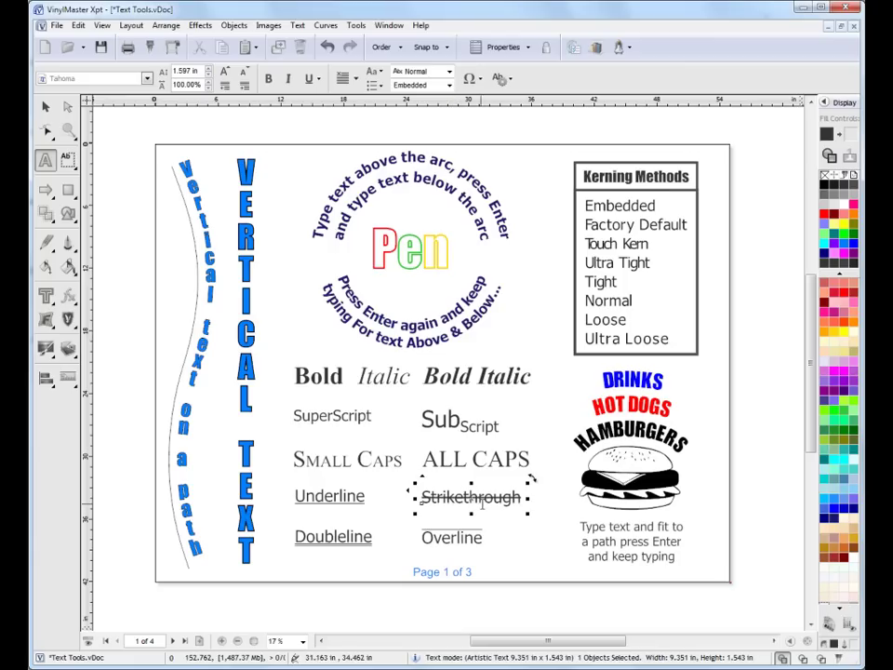
{"action": "left_click", "coordinate": [459, 538]}
{"action": "left_click", "coordinate": [365, 535]}
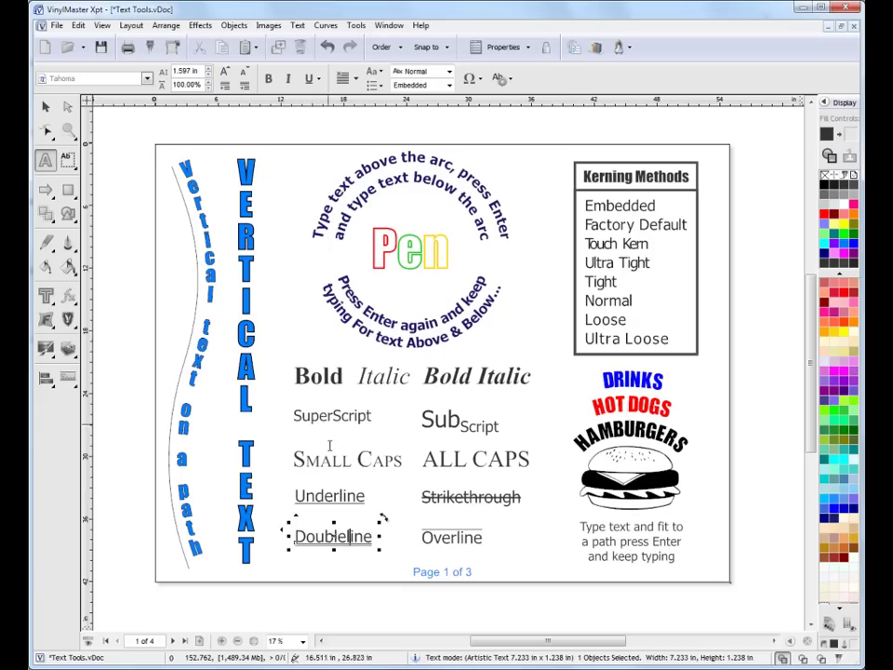
{"action": "left_click", "coordinate": [452, 376]}
{"action": "left_click", "coordinate": [322, 376]}
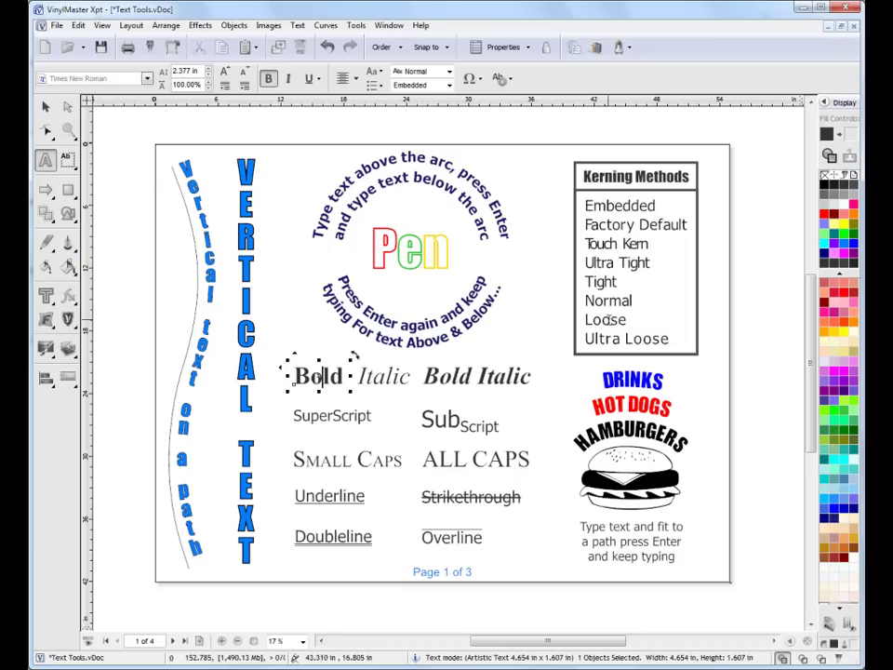
Step: Examine the kerning options and the kerning set on the Kerning Methods entries, plus the path text above the hamburger
{"action": "left_click", "coordinate": [619, 203]}
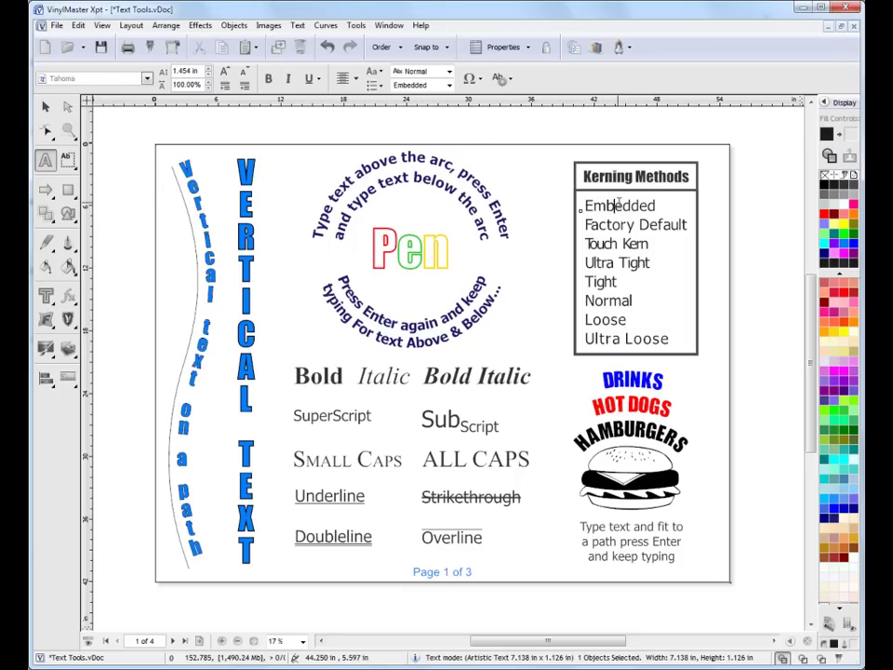
{"action": "left_click", "coordinate": [448, 84]}
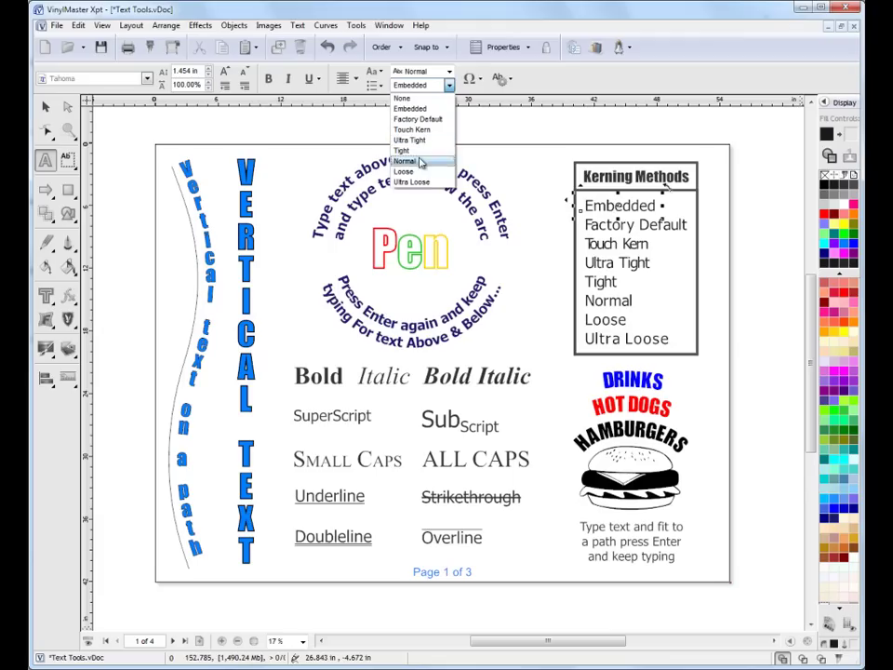
{"action": "left_click", "coordinate": [577, 202]}
{"action": "left_click", "coordinate": [598, 227]}
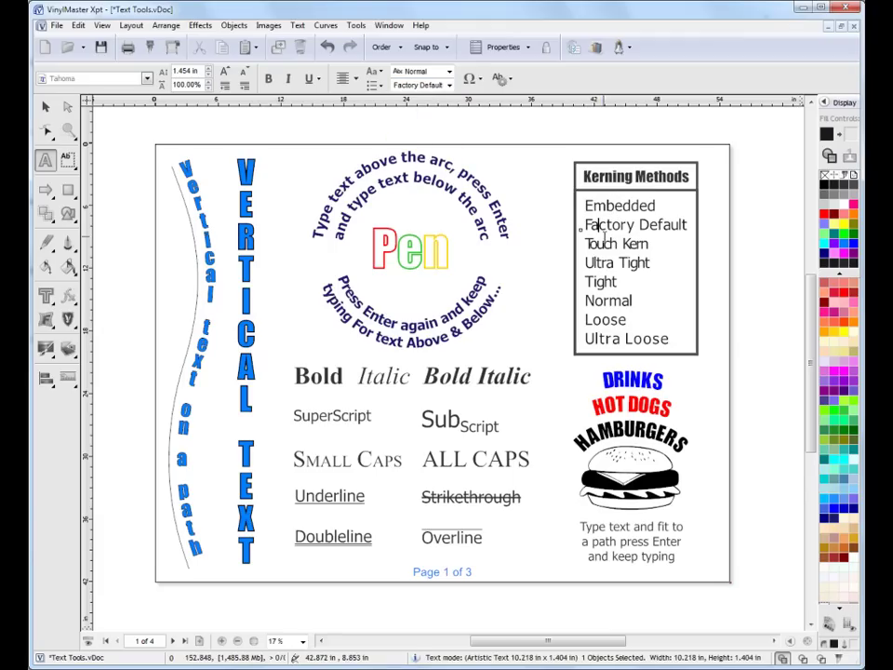
{"action": "left_click", "coordinate": [595, 244]}
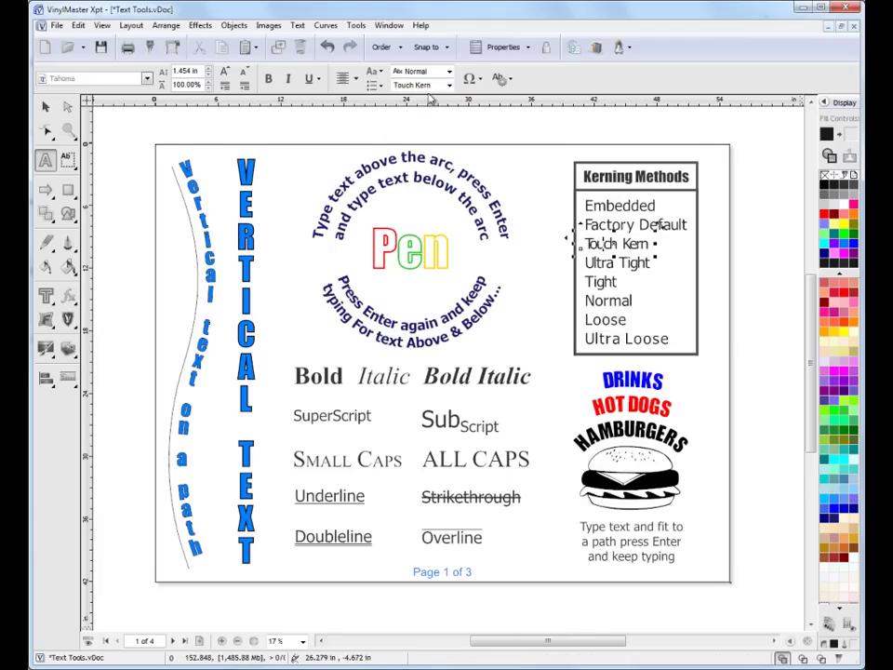
{"action": "left_click", "coordinate": [596, 263]}
{"action": "left_click", "coordinate": [594, 281]}
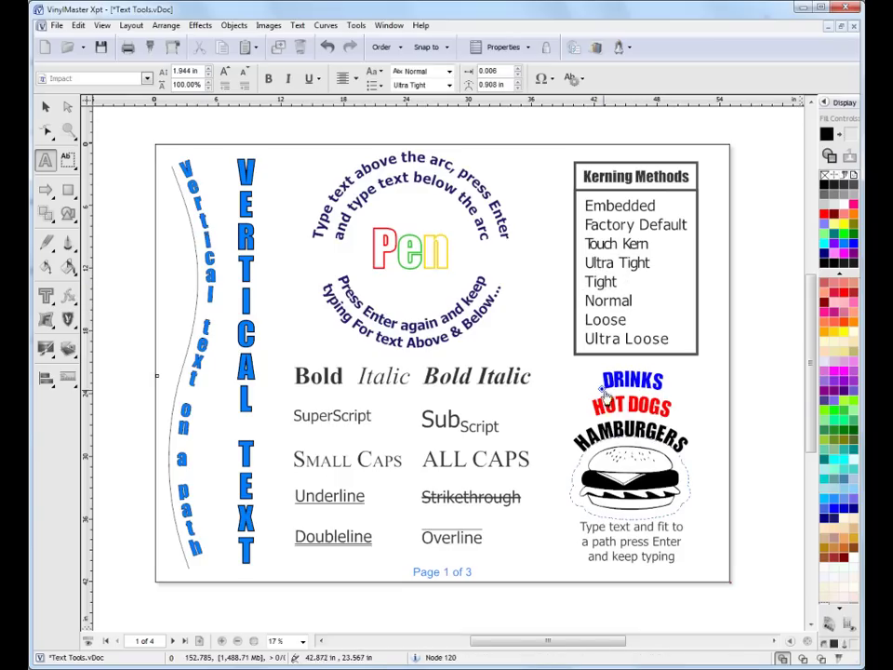
{"action": "left_click", "coordinate": [597, 395]}
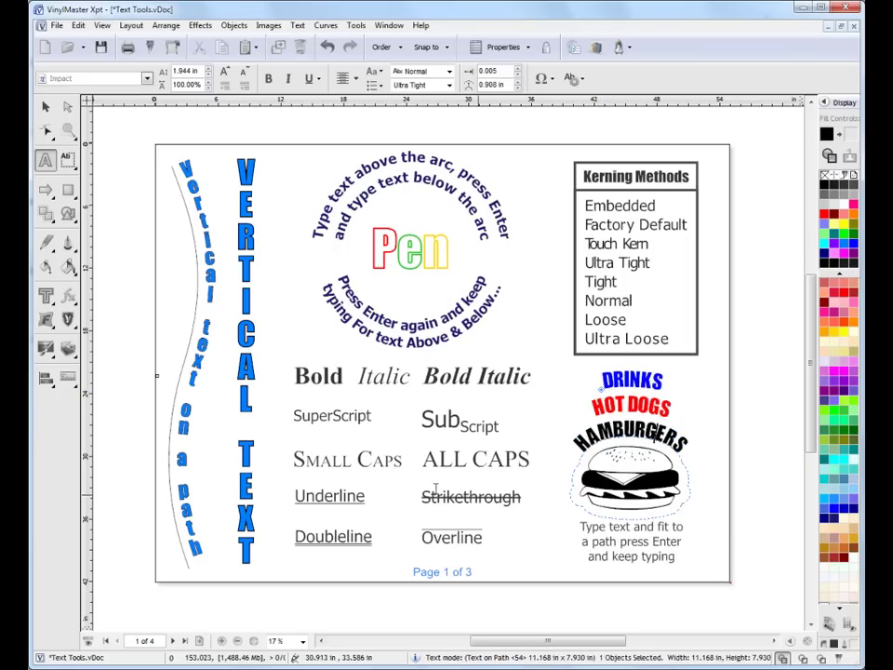
Step: Go to page 2 and narrow the justified paragraph textbox slightly so its text reflows
{"action": "left_click", "coordinate": [172, 640]}
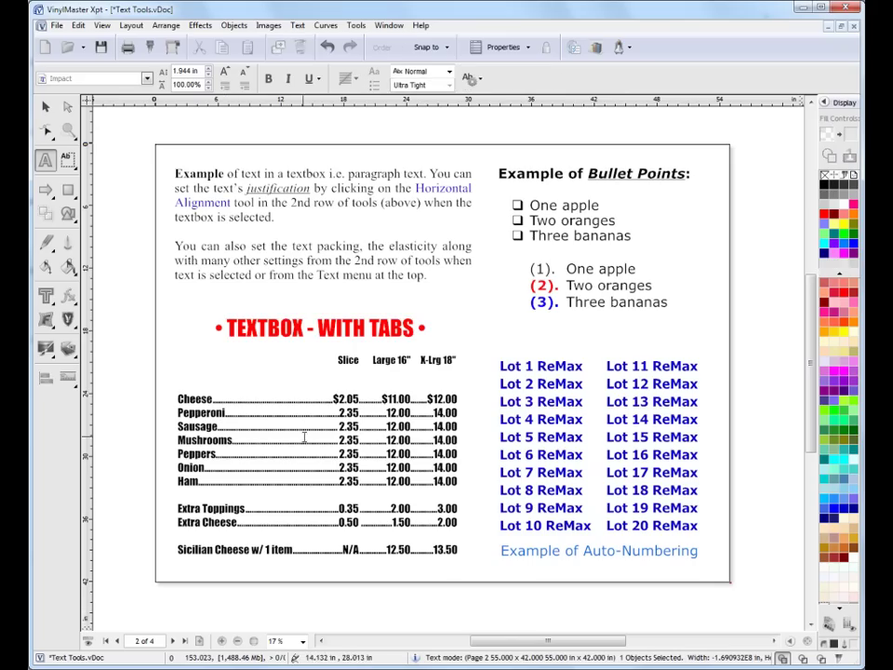
{"action": "left_click", "coordinate": [371, 267]}
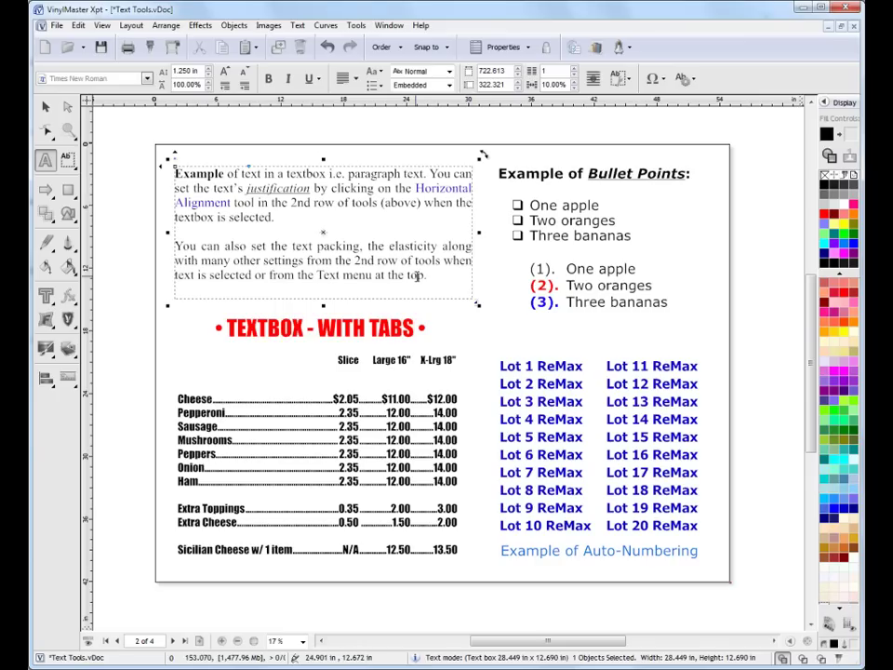
{"action": "mouse_move", "coordinate": [473, 235]}
{"action": "left_mouse_down"}
{"action": "mouse_move", "coordinate": [507, 236]}
{"action": "mouse_move", "coordinate": [476, 235]}
{"action": "left_mouse_up"}
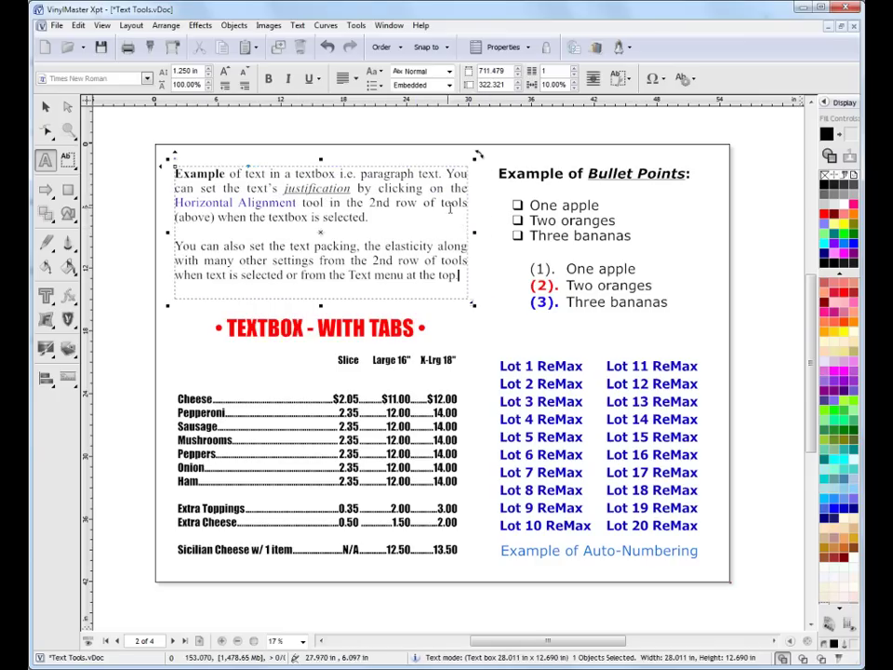
Step: Try repositioning the Slice column's tab stop in the price list textbox
{"action": "left_click", "coordinate": [401, 375]}
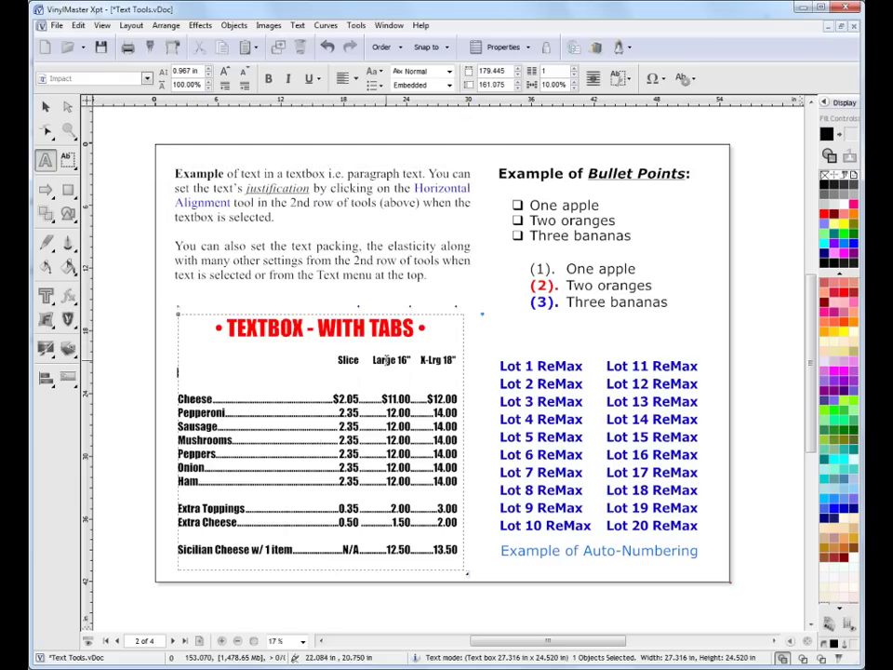
{"action": "left_click_drag", "start_coordinate": [360, 307], "coordinate": [360, 317]}
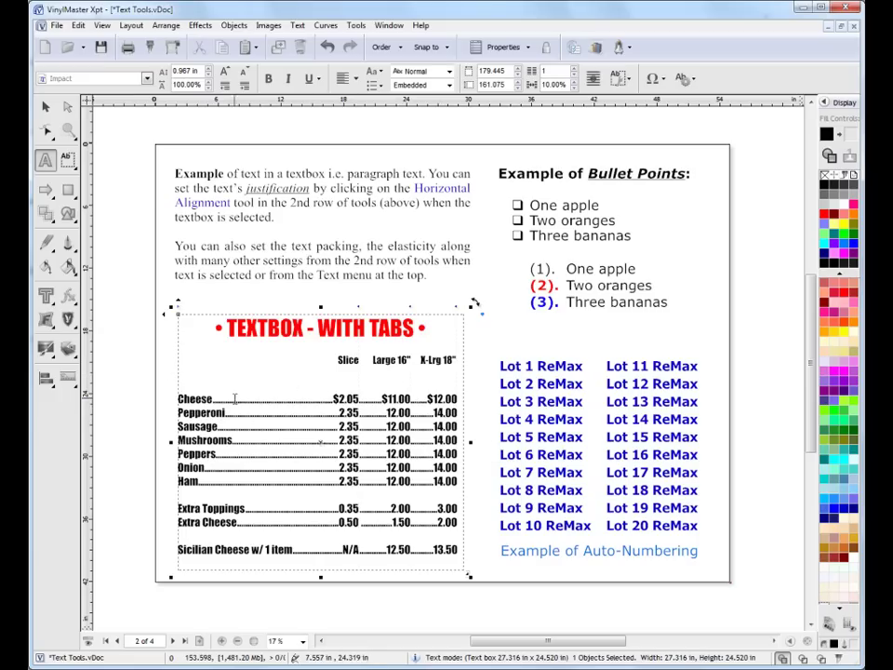
{"action": "left_click_drag", "start_coordinate": [363, 315], "coordinate": [363, 315]}
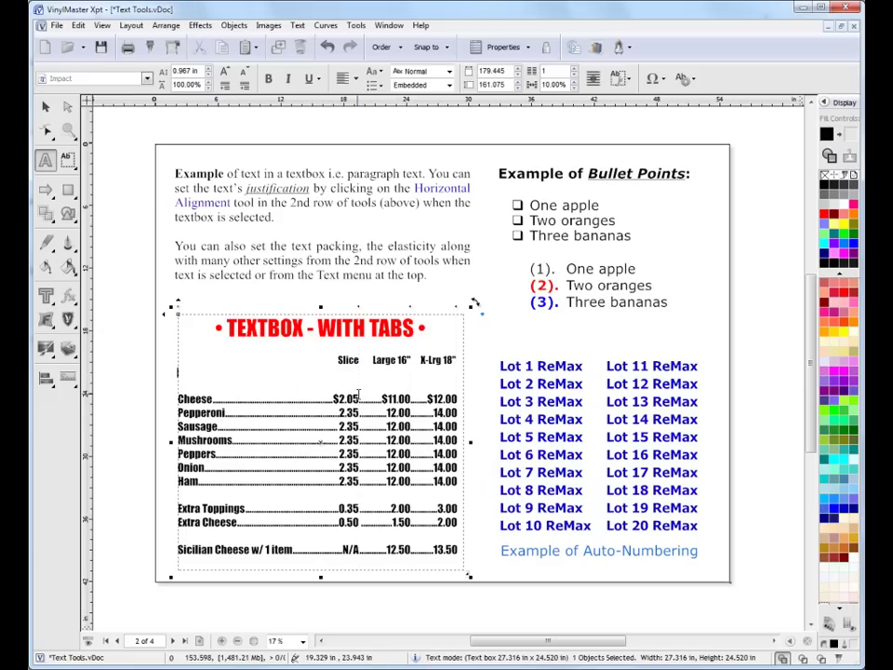
{"action": "left_click_drag", "start_coordinate": [353, 398], "coordinate": [269, 398]}
{"action": "left_click", "coordinate": [277, 410]}
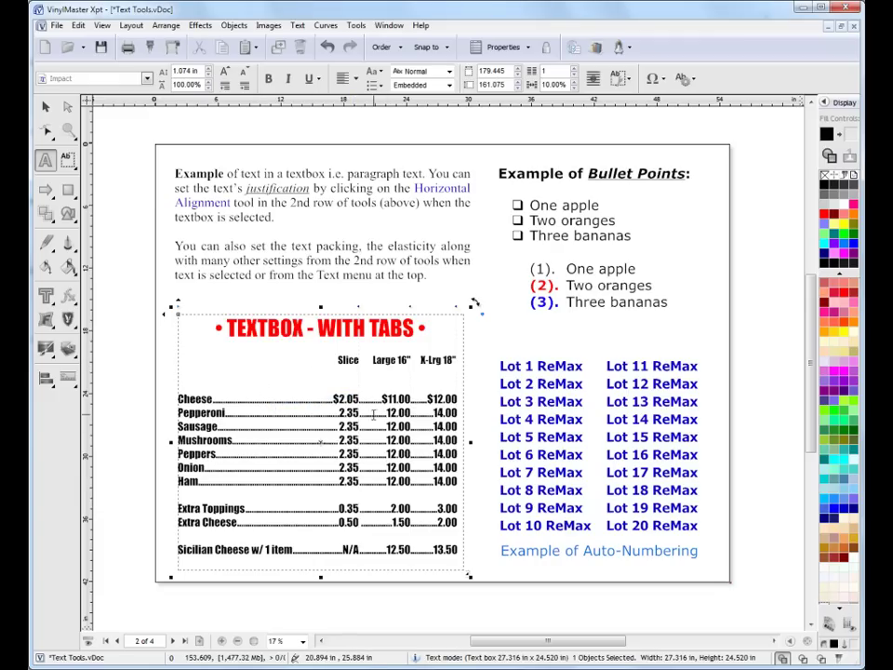
Step: Try increasing the bullet list's indent by moving its tab stop, and restore it
{"action": "left_click", "coordinate": [617, 221]}
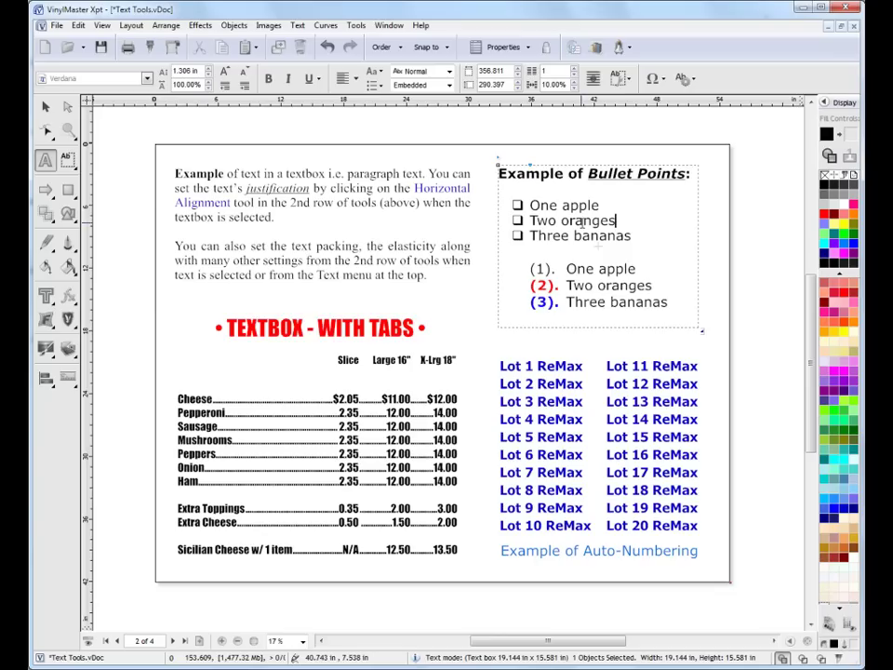
{"action": "left_click_drag", "start_coordinate": [530, 165], "coordinate": [539, 174]}
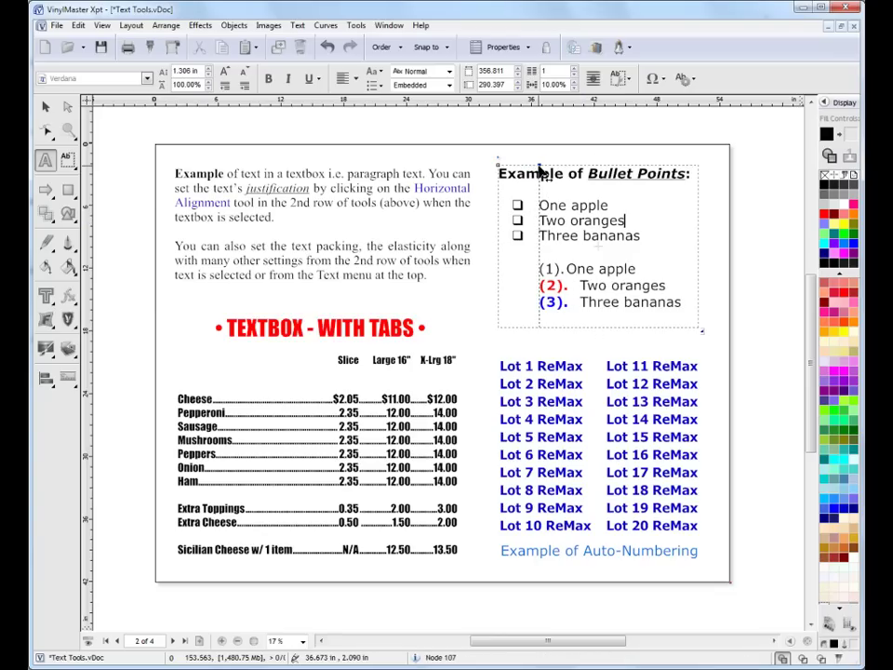
{"action": "key", "text": "ctrl+z"}
Step: Replace the checkbox bullet in front of "Two oranges" with the left-pointing hand symbol from Wingdings
{"action": "double_click", "coordinate": [518, 219]}
{"action": "left_click", "coordinate": [618, 221]}
{"action": "key", "text": "shift+Right"}
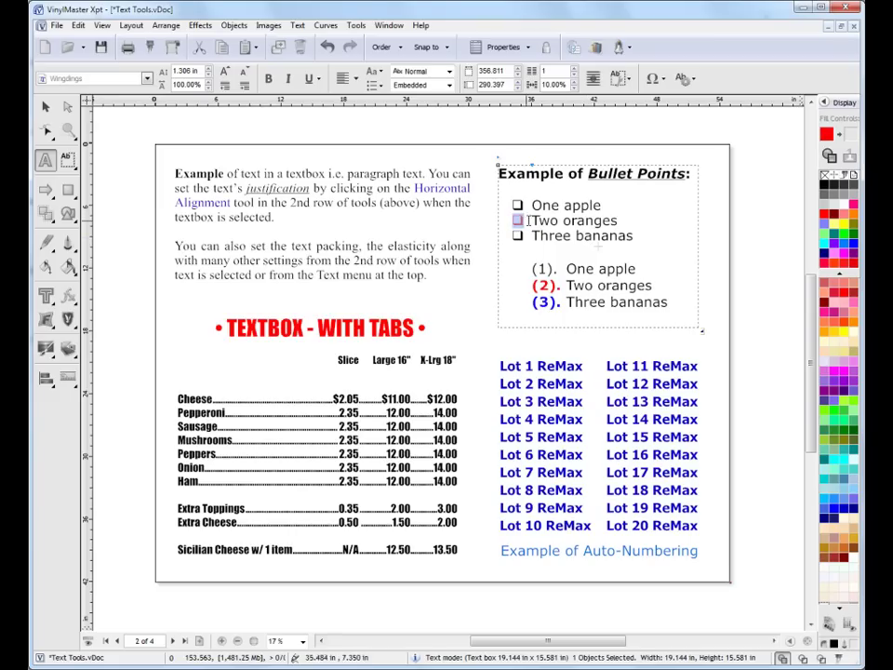
{"action": "left_click", "coordinate": [652, 78]}
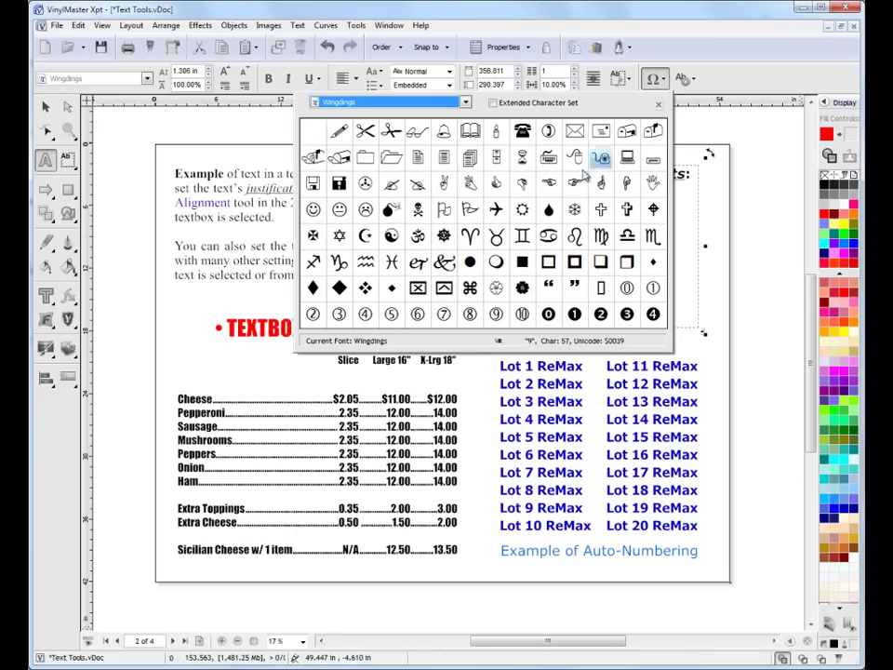
{"action": "left_click", "coordinate": [547, 189]}
{"action": "left_click", "coordinate": [632, 236]}
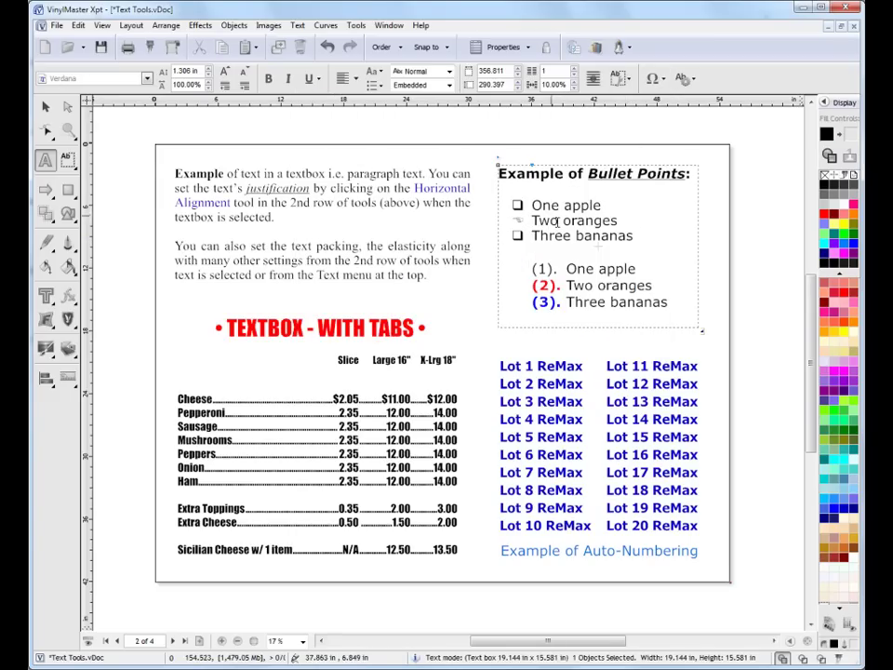
Step: Go to page 3 and examine how the large Lorem ipsum textbox wraps around the big apple
{"action": "left_click", "coordinate": [668, 267]}
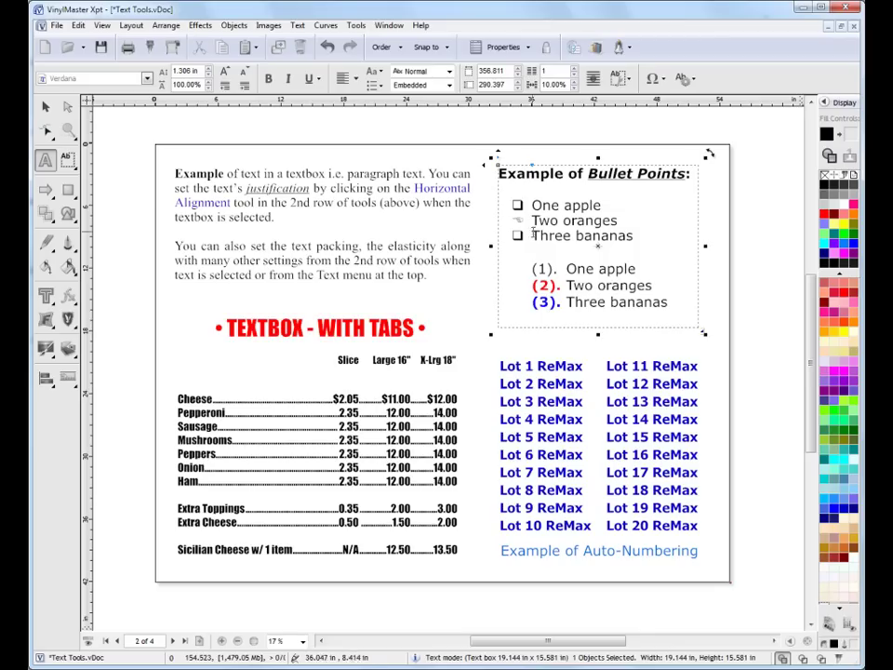
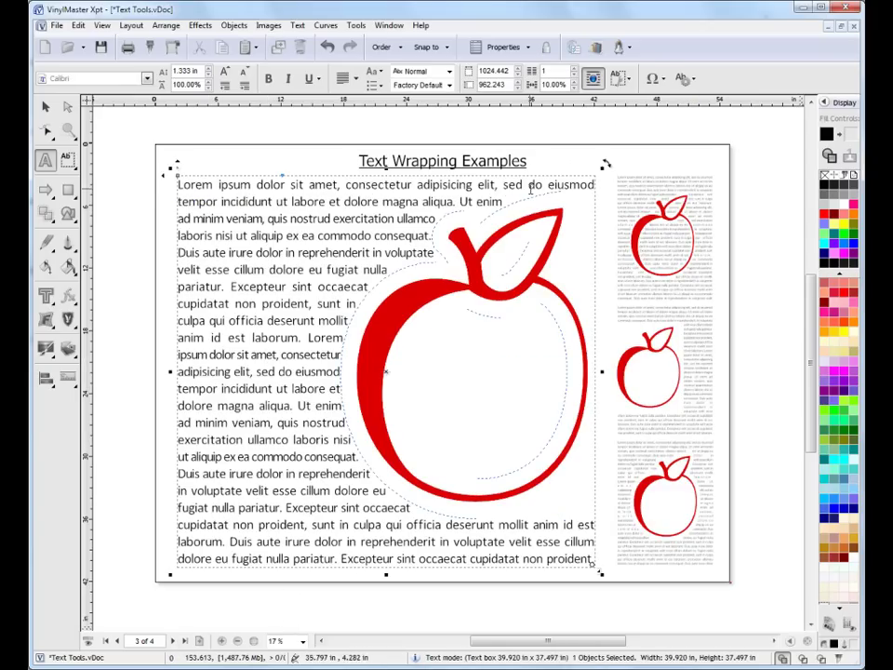
{"action": "left_click", "coordinate": [45, 107]}
{"action": "left_click", "coordinate": [442, 303]}
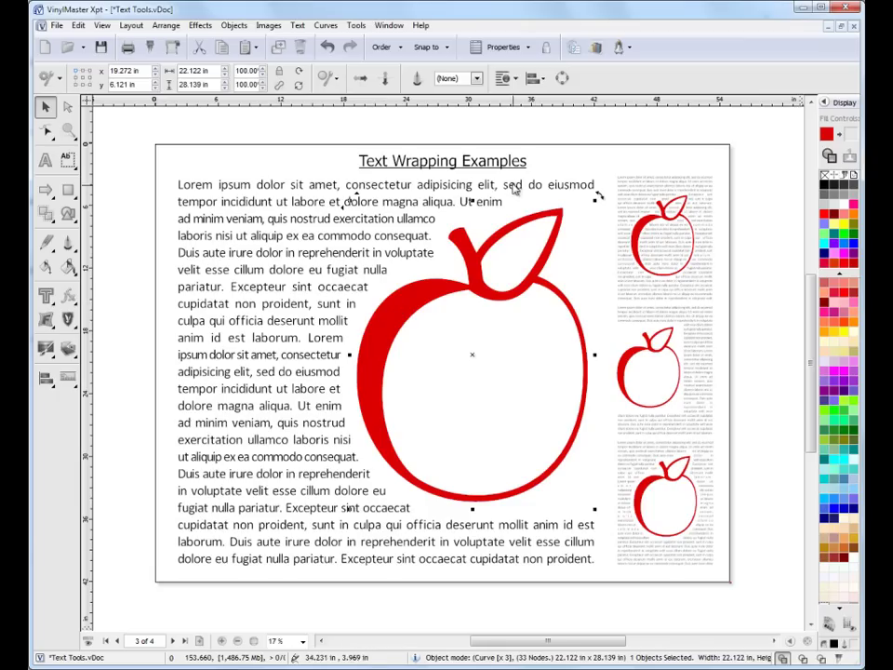
{"action": "left_click", "coordinate": [44, 130]}
{"action": "left_click", "coordinate": [45, 160]}
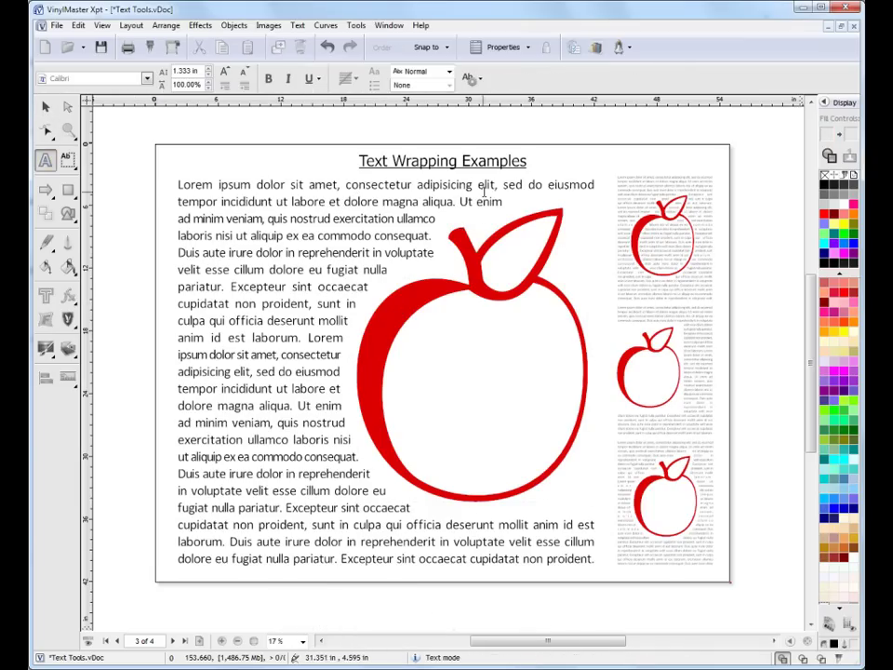
{"action": "left_click", "coordinate": [503, 201]}
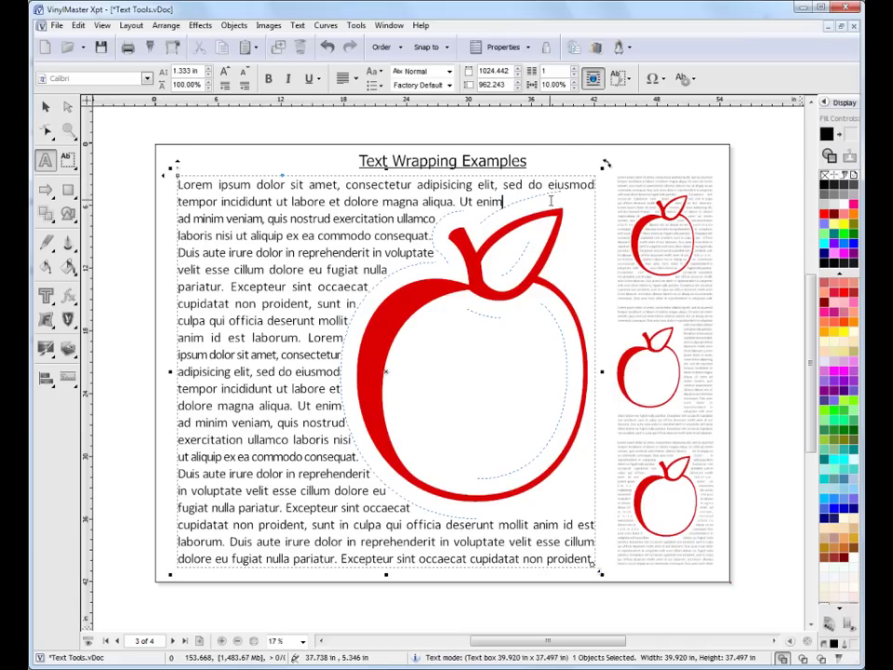
{"action": "key", "text": "Escape"}
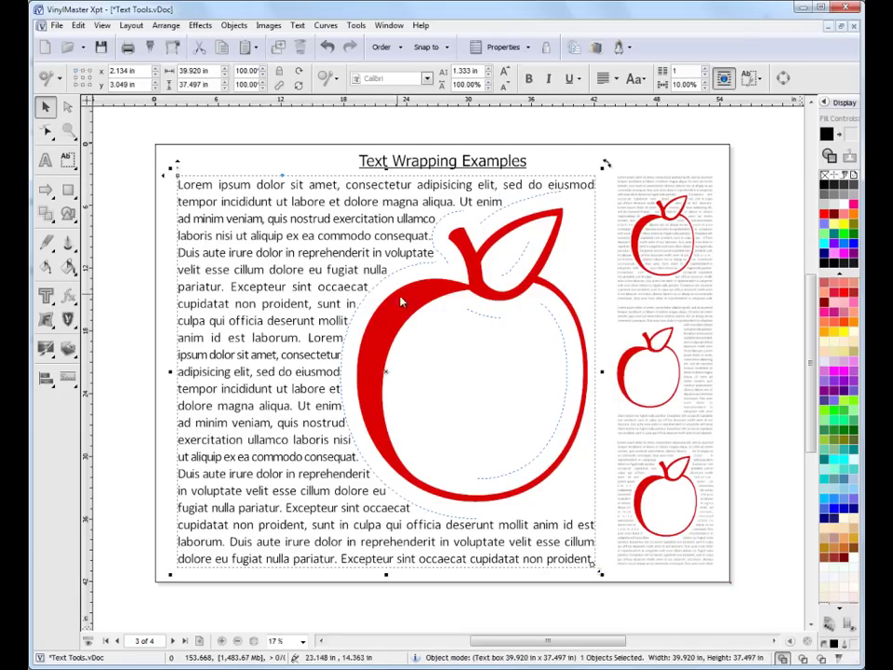
Step: Set the large apple's text wrap distance to 1.075 in, keeping its Text Wrap Left (Contour) style
{"action": "left_click", "coordinate": [406, 303]}
{"action": "left_click", "coordinate": [512, 78]}
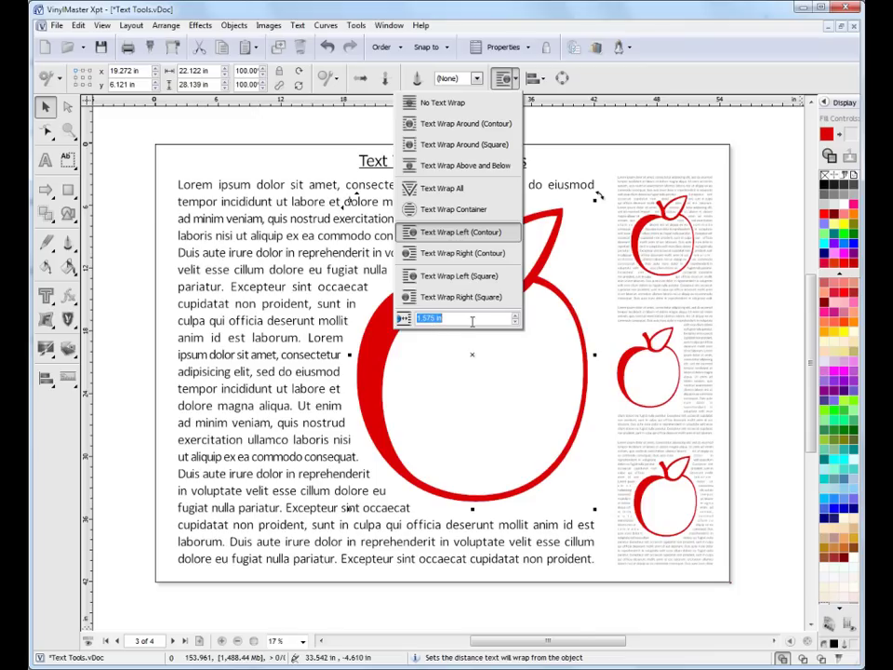
{"action": "left_click", "coordinate": [514, 323]}
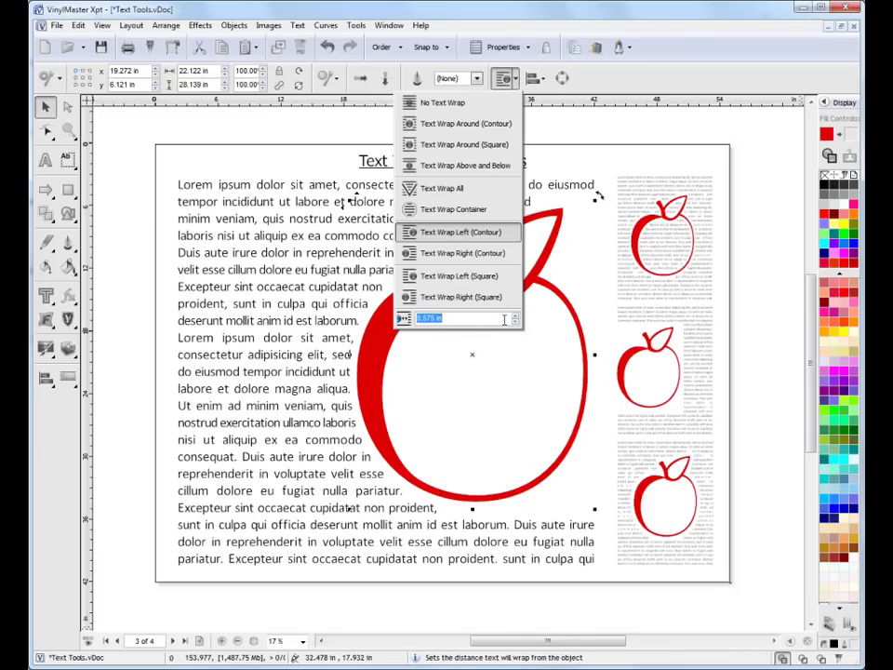
{"action": "left_click", "coordinate": [514, 315]}
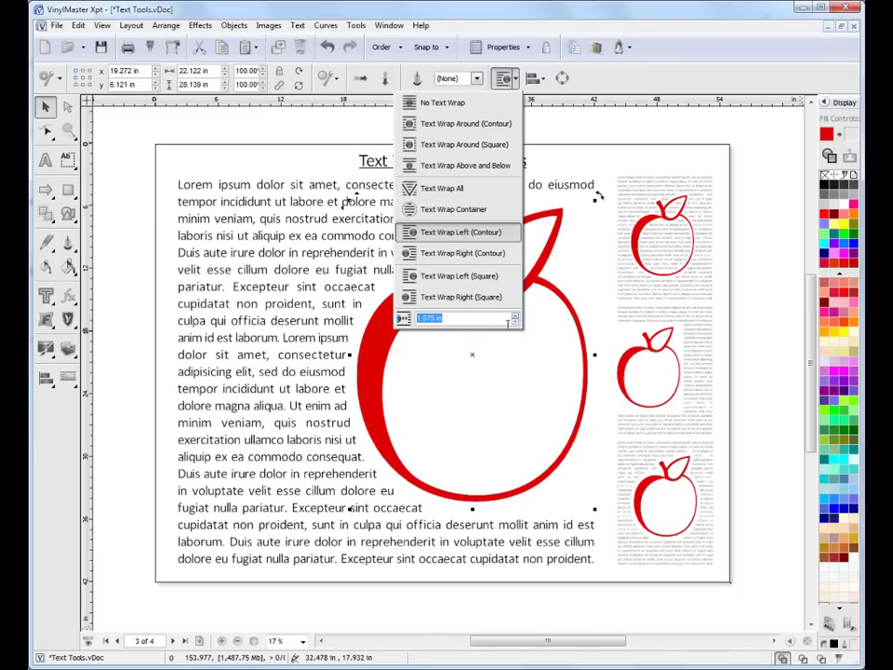
{"action": "left_click", "coordinate": [567, 131]}
Step: Inspect the small wrapping examples and check the lowest apple's wrap style, keeping Text Wrap Around (Contour)
{"action": "left_click", "coordinate": [683, 254]}
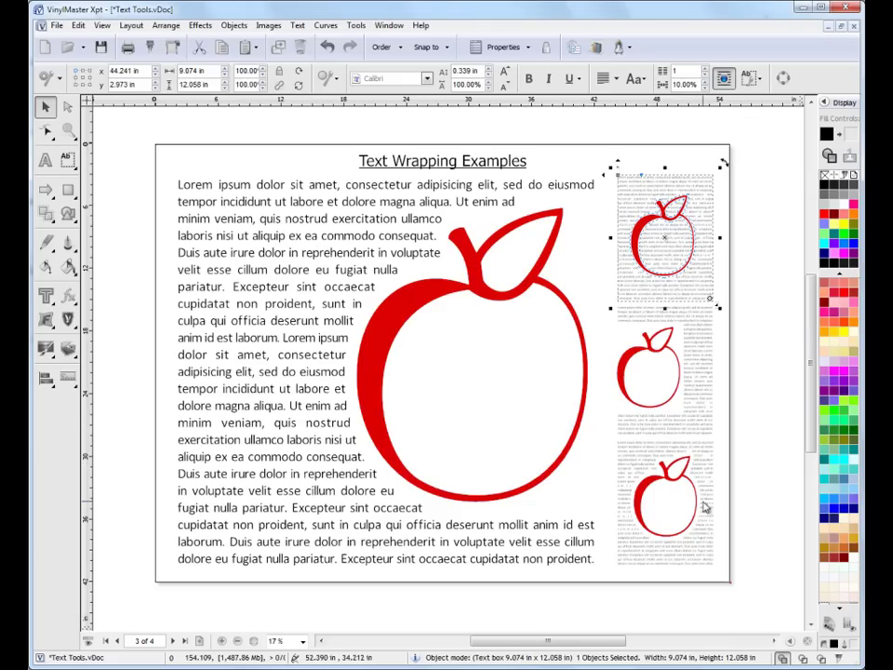
{"action": "left_click", "coordinate": [649, 462]}
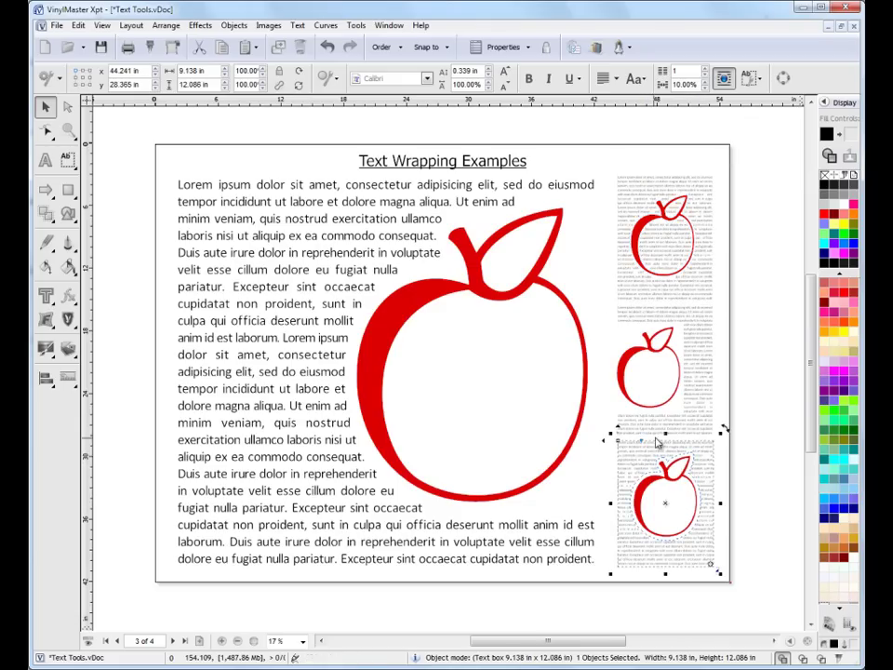
{"action": "left_click", "coordinate": [655, 487]}
{"action": "left_click", "coordinate": [515, 79]}
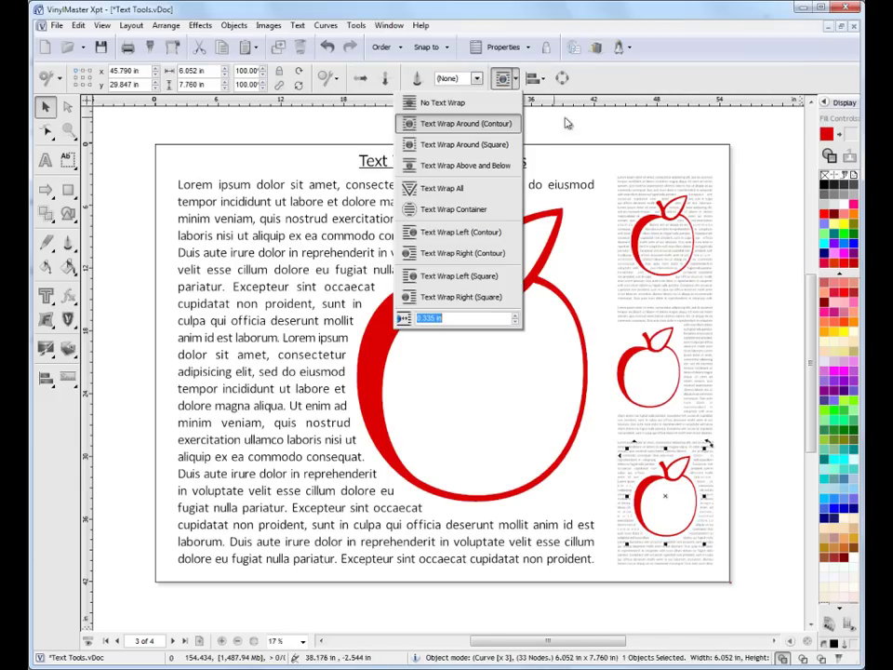
{"action": "left_click", "coordinate": [509, 123]}
{"action": "left_click", "coordinate": [719, 357]}
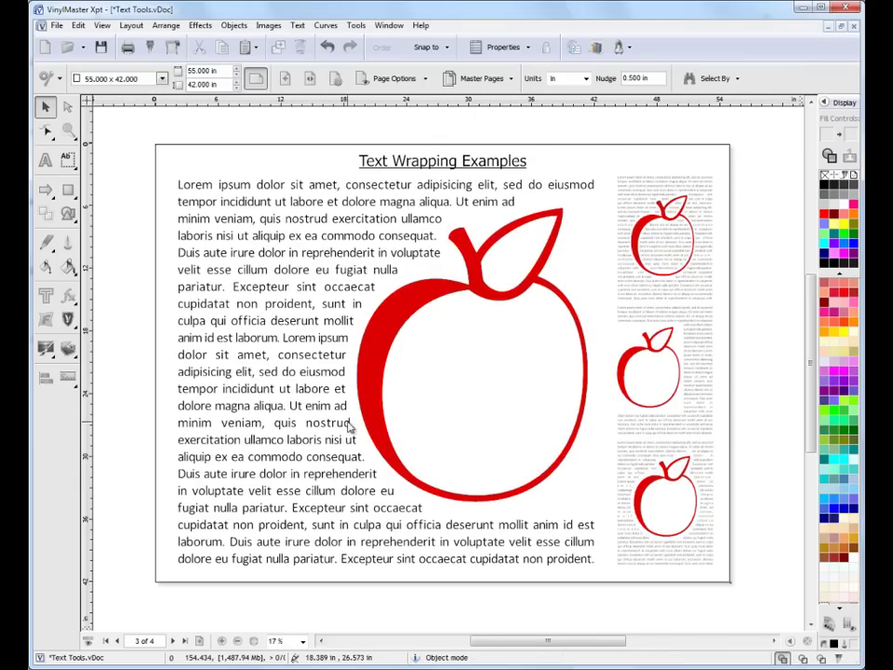
Step: Go to blank page 4 and add the artistic text "The quick brown fox" near the page's upper-left corner
{"action": "left_click", "coordinate": [117, 640]}
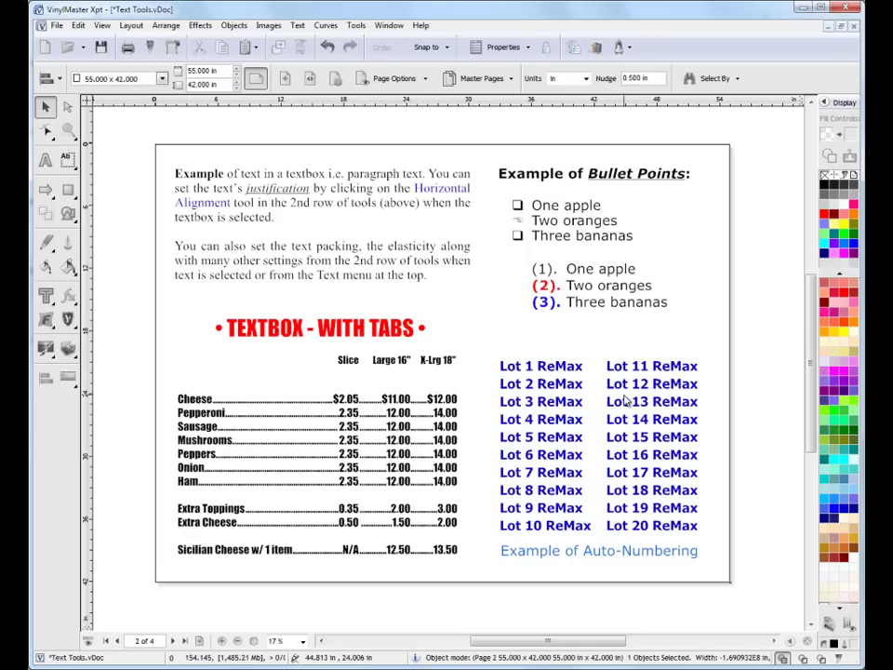
{"action": "left_click", "coordinate": [117, 640]}
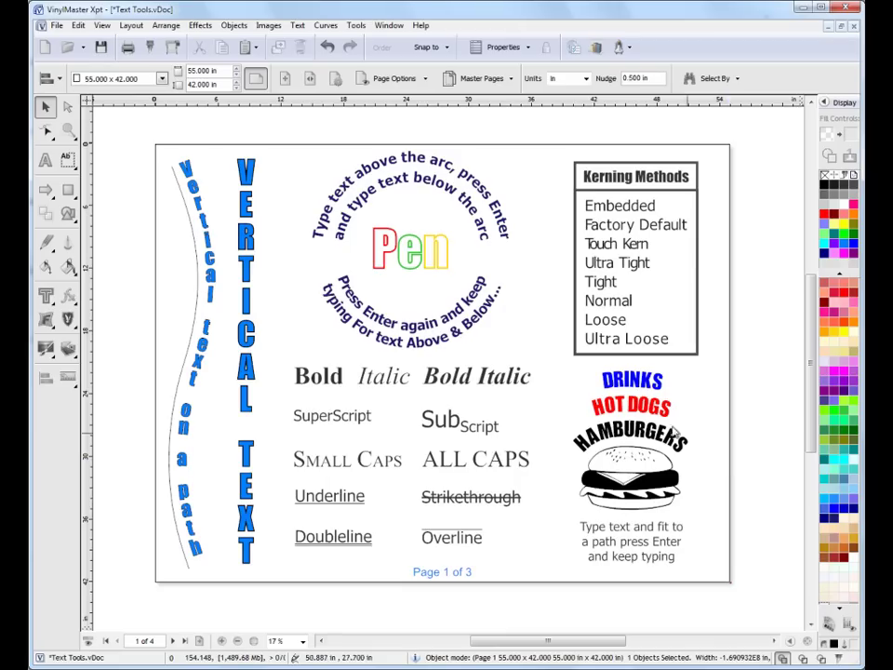
{"action": "left_click", "coordinate": [185, 642]}
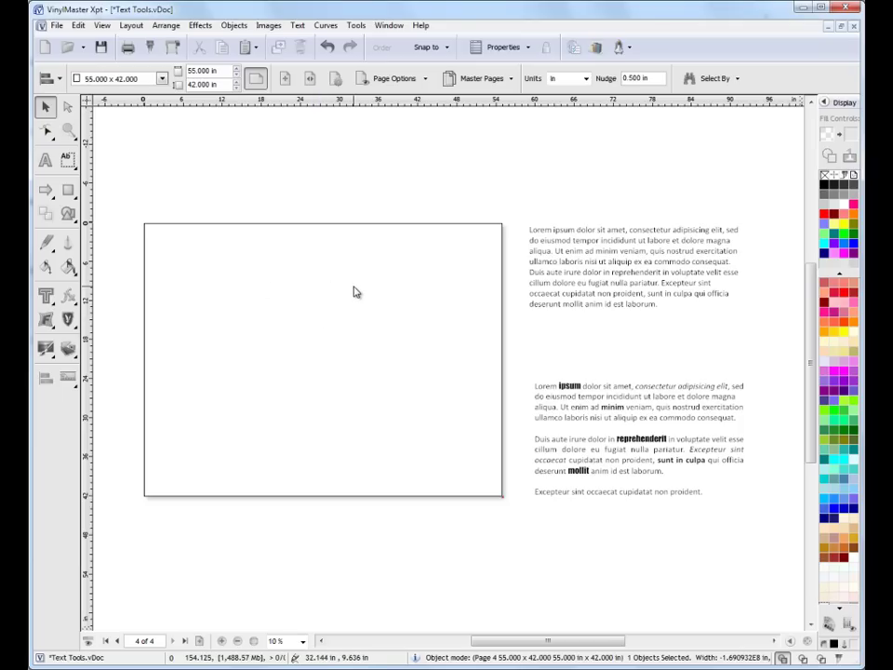
{"action": "left_click", "coordinate": [68, 131]}
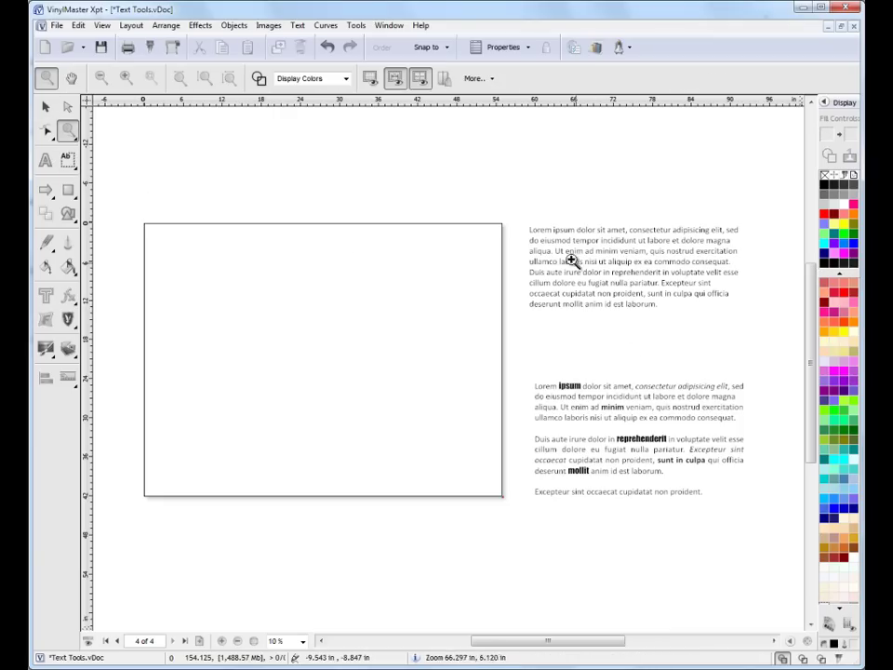
{"action": "left_click_drag", "start_coordinate": [130, 215], "coordinate": [514, 527]}
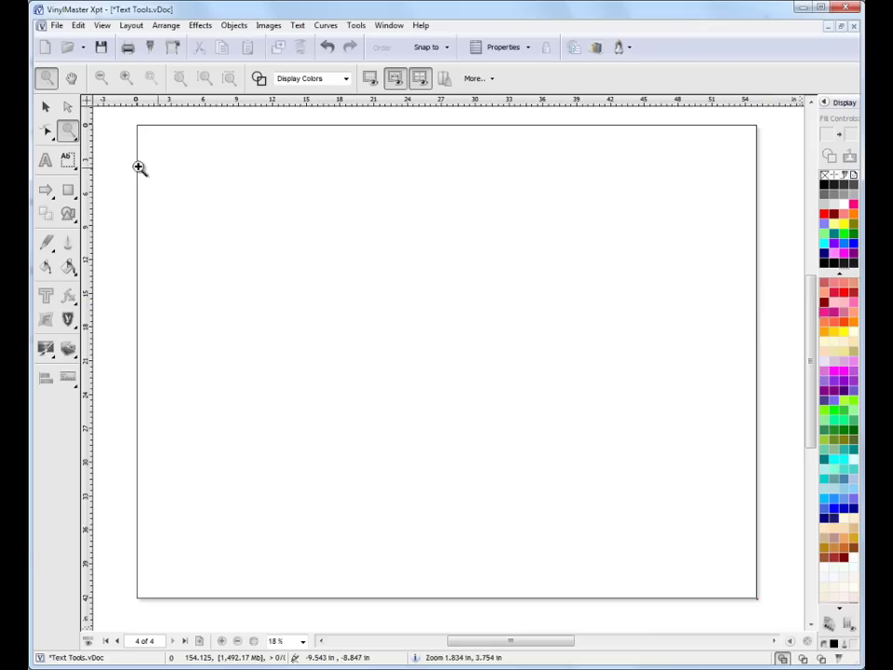
{"action": "left_click", "coordinate": [51, 165]}
{"action": "left_click", "coordinate": [169, 188]}
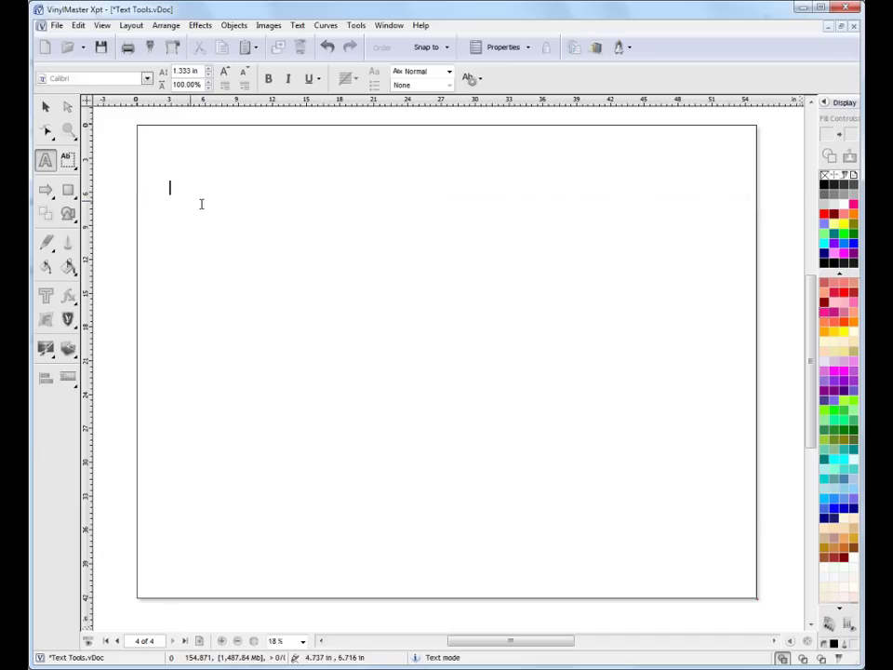
{"action": "type", "text": "The quick brown f"}
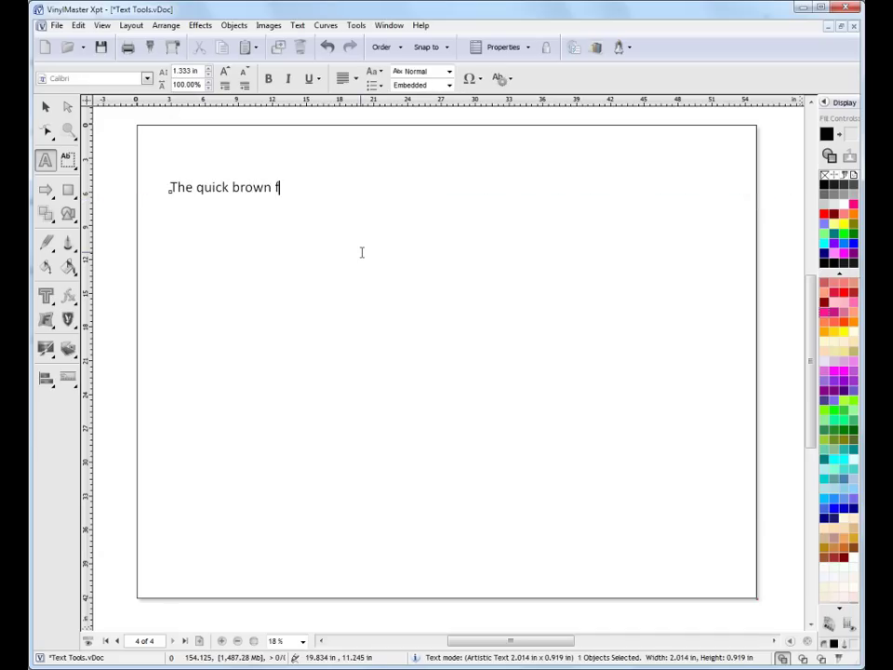
{"action": "key", "text": "Escape"}
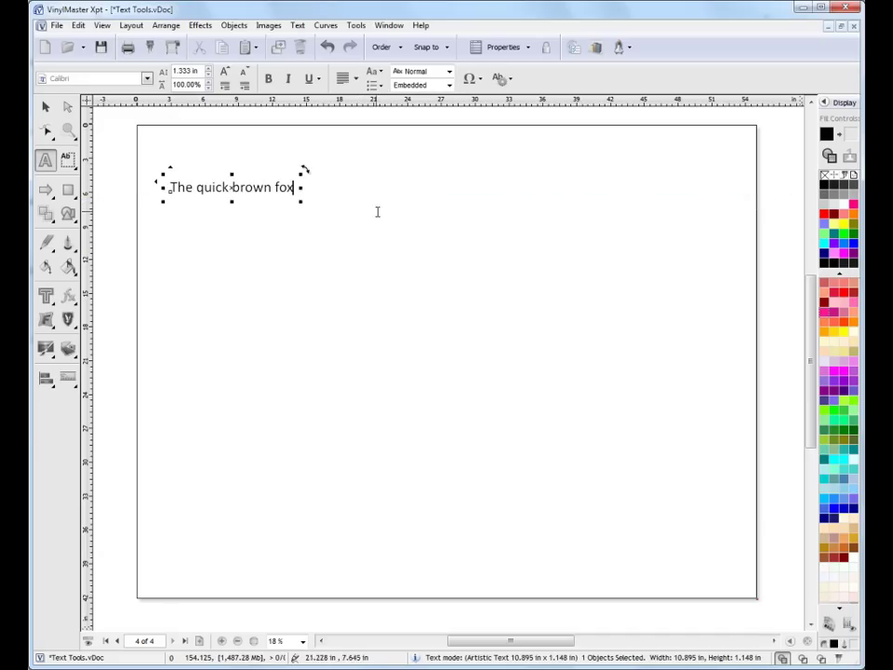
{"action": "left_click", "coordinate": [45, 107]}
Step: Set spell checking to Off for the text
{"action": "left_click", "coordinate": [44, 160]}
{"action": "left_click", "coordinate": [501, 78]}
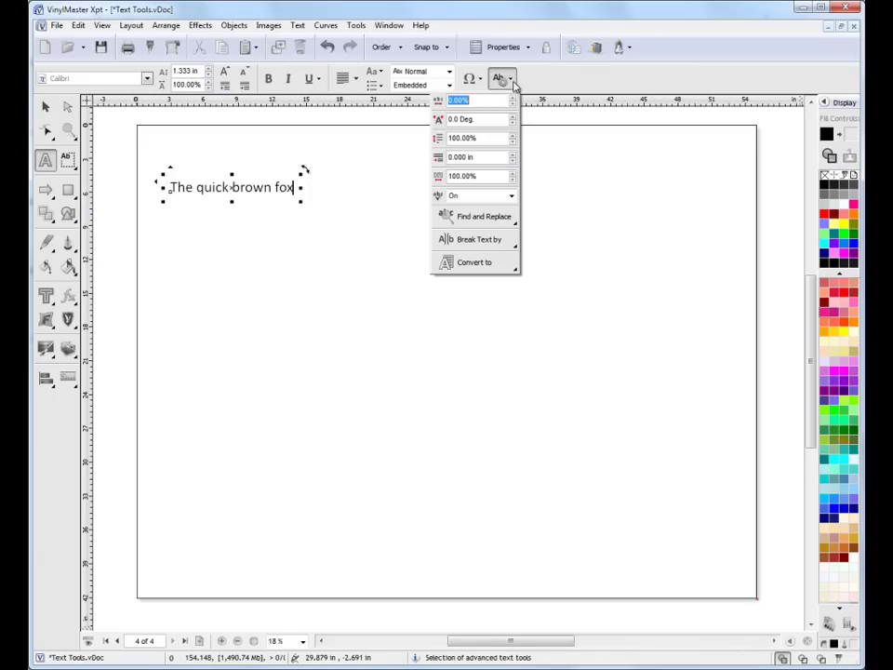
{"action": "left_click", "coordinate": [466, 197]}
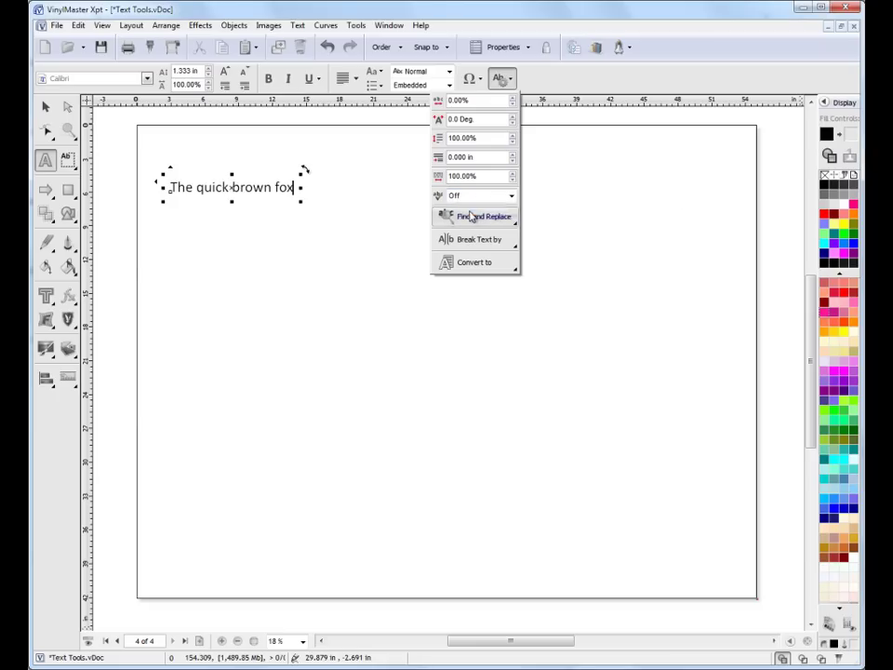
{"action": "left_click", "coordinate": [469, 209]}
{"action": "left_click", "coordinate": [511, 195]}
{"action": "left_click", "coordinate": [463, 208]}
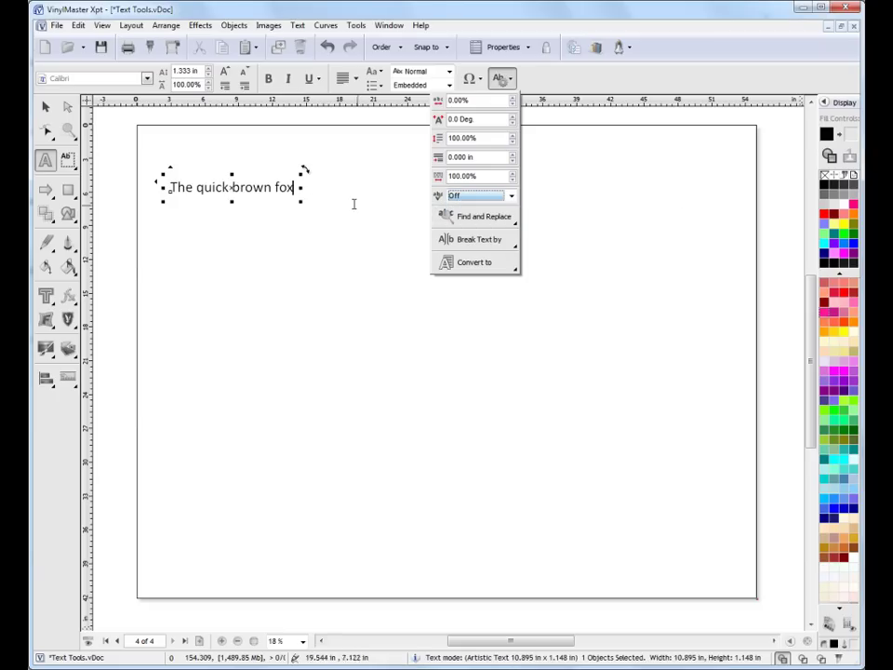
{"action": "left_click", "coordinate": [405, 203]}
Step: Enlarge the text proportionally to about 20.2 in wide and set spell checking to On
{"action": "left_click", "coordinate": [46, 107]}
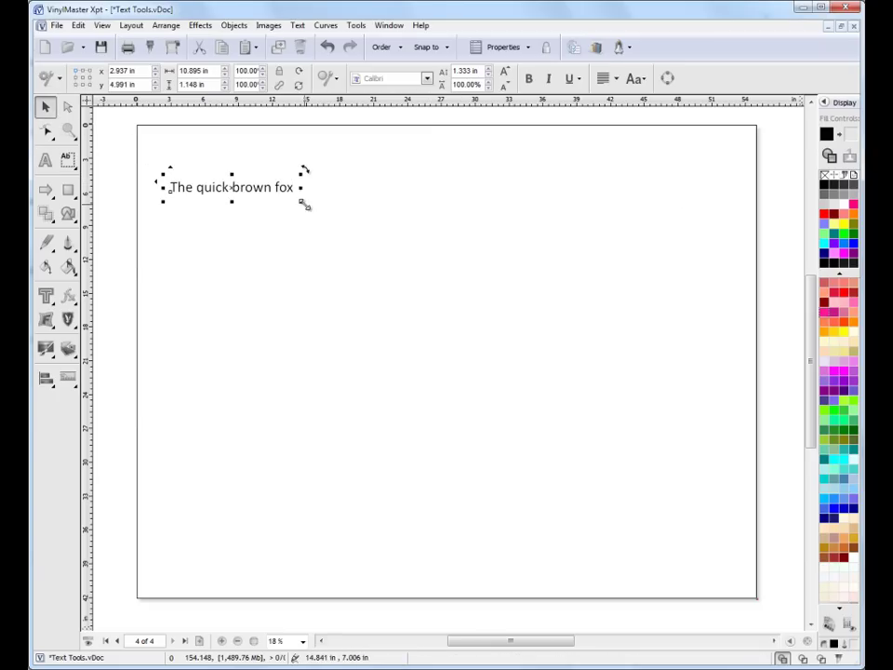
{"action": "left_click_drag", "start_coordinate": [304, 203], "coordinate": [409, 248]}
{"action": "left_click", "coordinate": [45, 160]}
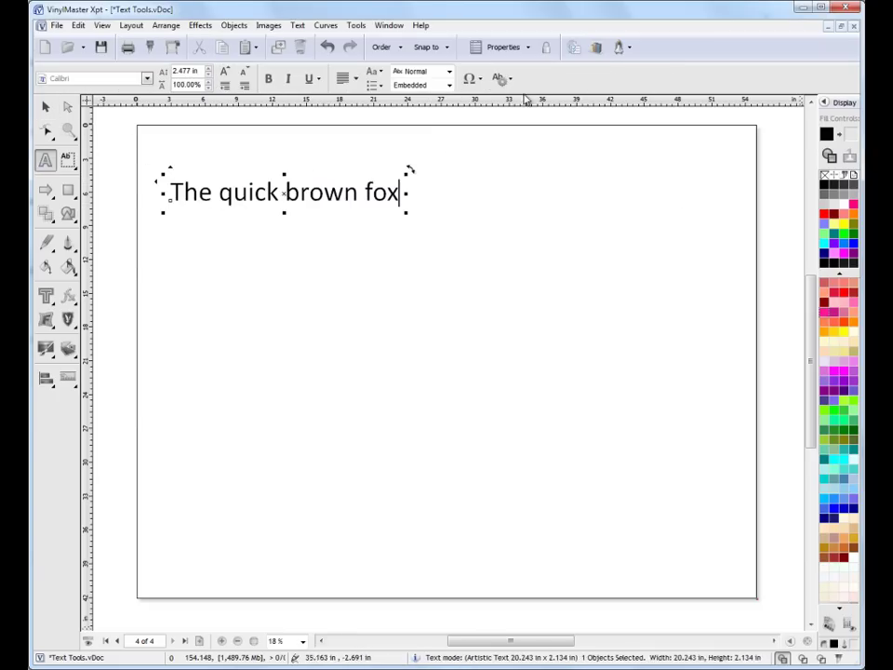
{"action": "left_click", "coordinate": [501, 78]}
{"action": "left_click", "coordinate": [510, 196]}
{"action": "left_click", "coordinate": [480, 217]}
{"action": "mouse_move", "coordinate": [461, 219]}
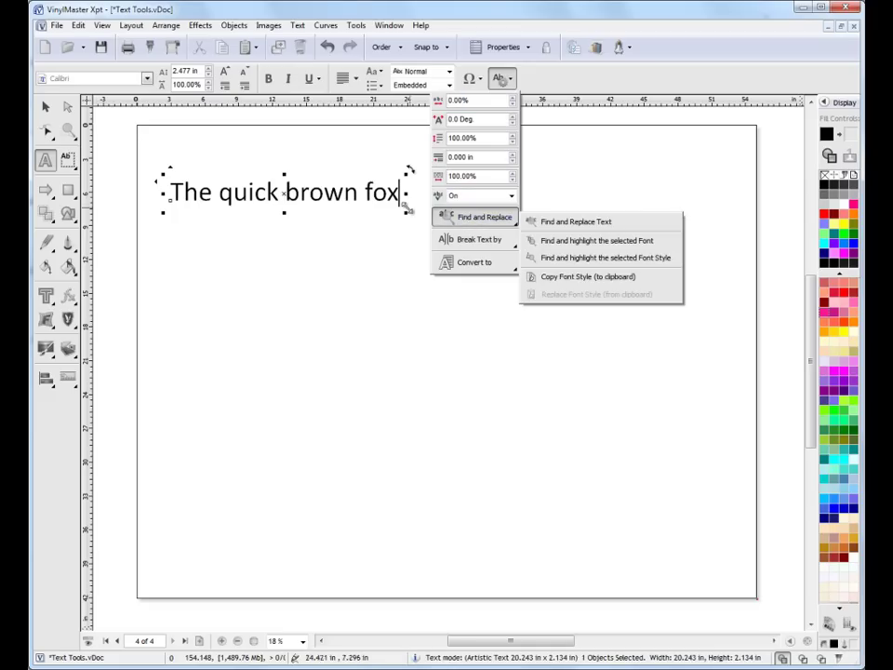
Step: Misspell the last word as "fowx" by inserting a "w" before the "x"
{"action": "left_click", "coordinate": [390, 194]}
{"action": "type", "text": "w"}
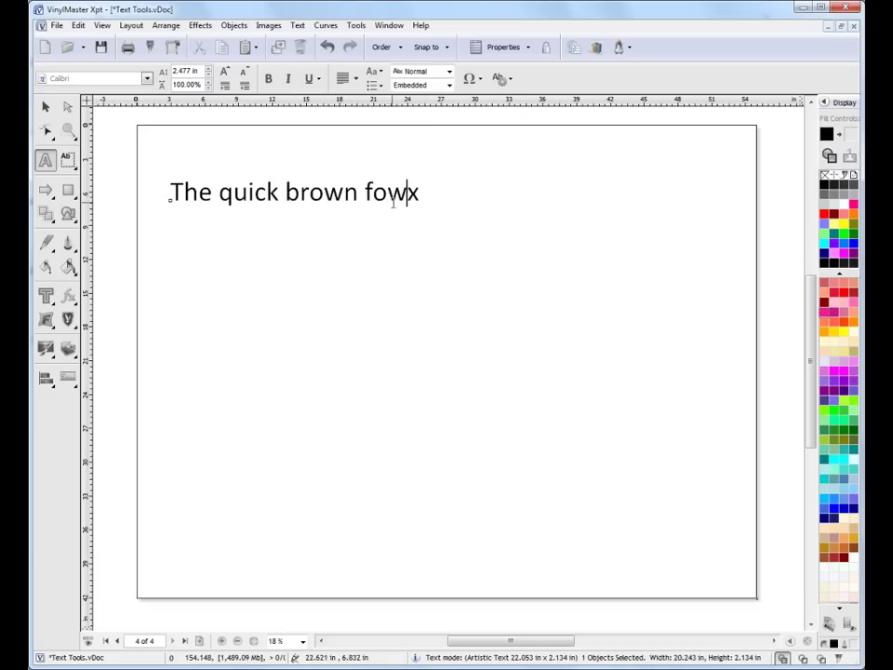
{"action": "left_click", "coordinate": [473, 192]}
{"action": "left_click", "coordinate": [419, 192]}
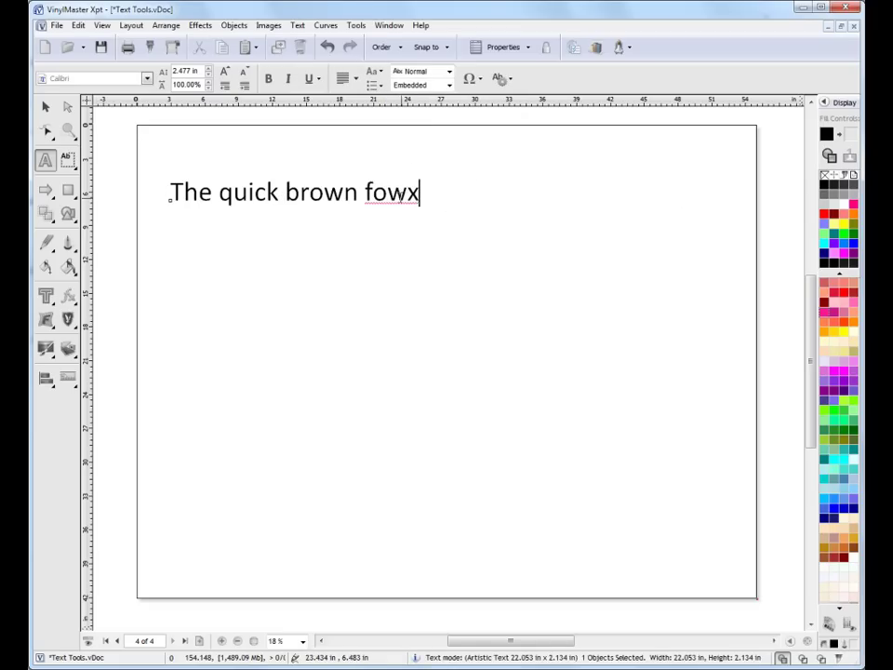
Step: Correct the misspelled word "fowx" with the spelling suggestion "fox"
{"action": "right_click", "coordinate": [394, 197]}
{"action": "mouse_move", "coordinate": [445, 208]}
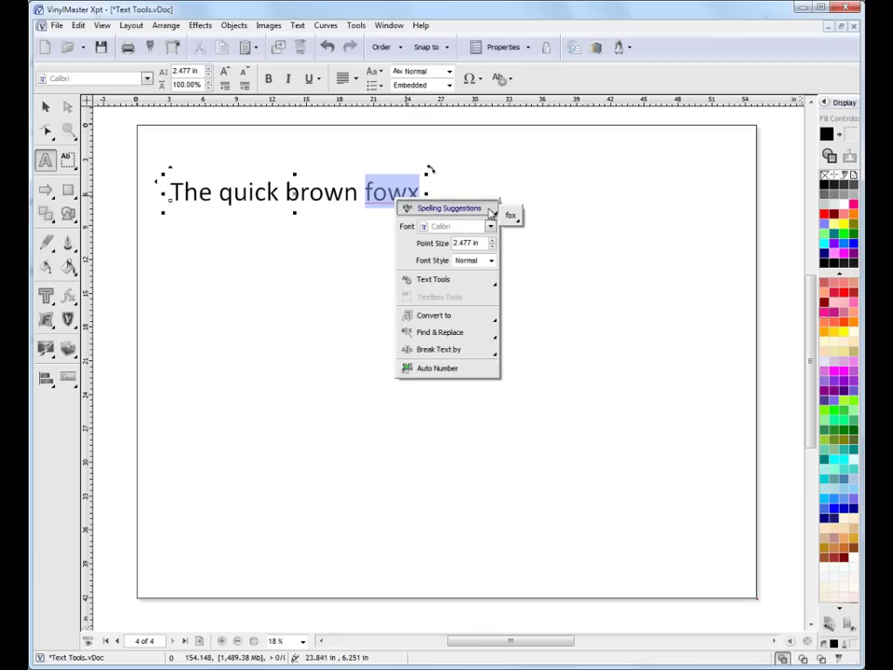
{"action": "mouse_move", "coordinate": [512, 218]}
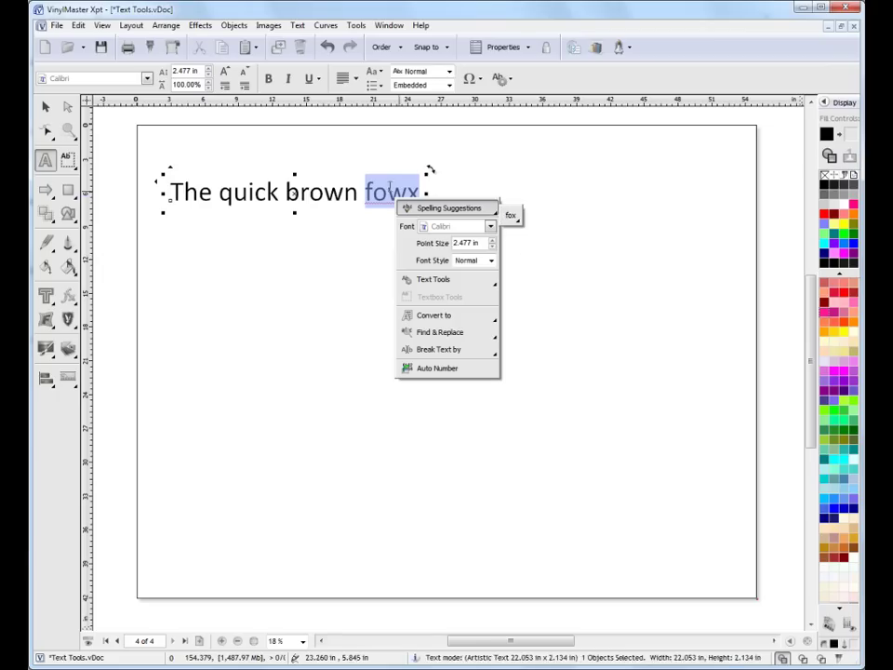
{"action": "left_click", "coordinate": [531, 222]}
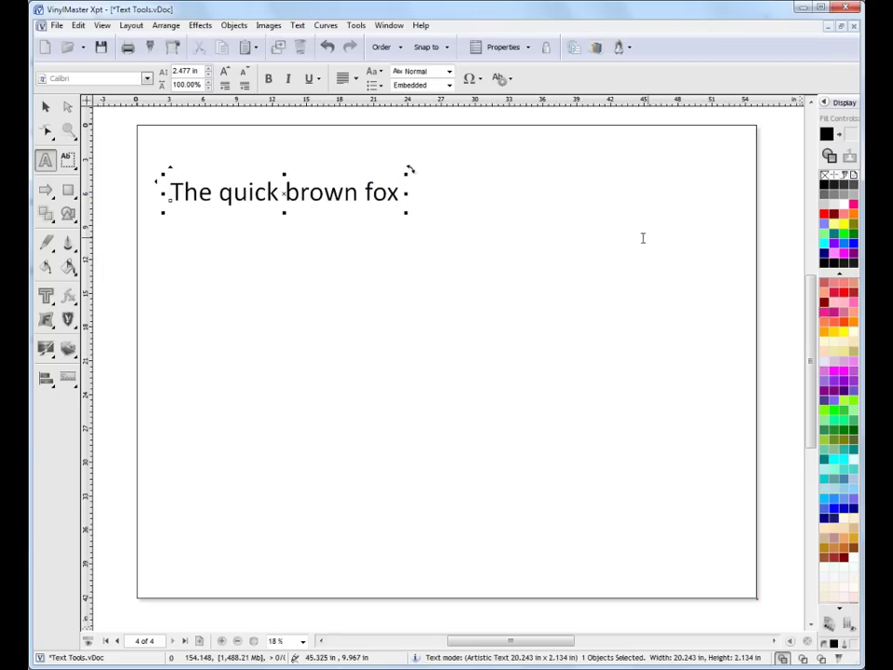
Step: Switch spell checking back off for the corrected text and deselect it
{"action": "left_click", "coordinate": [387, 193]}
{"action": "left_click", "coordinate": [499, 78]}
{"action": "left_click", "coordinate": [511, 195]}
{"action": "left_click", "coordinate": [497, 205]}
{"action": "left_click", "coordinate": [627, 186]}
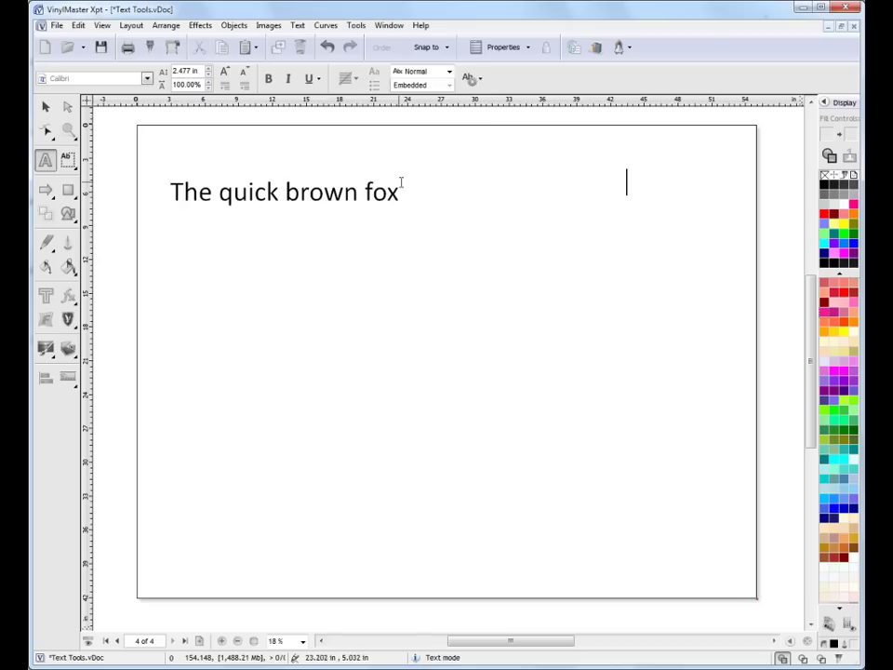
Step: Move the text line slightly up and left, to about x 2.7 in, y 3.7 in
{"action": "left_click", "coordinate": [45, 107]}
{"action": "left_click", "coordinate": [296, 195]}
{"action": "left_click_drag", "start_coordinate": [292, 201], "coordinate": [290, 185]}
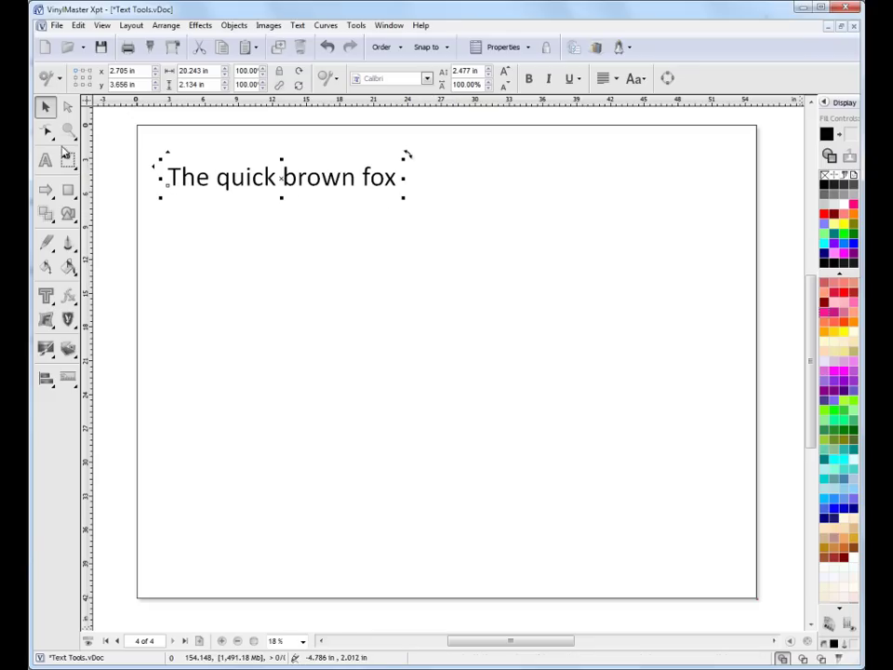
Step: Add a second line reading "jumps over the lazy dog" beneath "The quick brown fox"
{"action": "double_click", "coordinate": [400, 178]}
{"action": "key", "text": "Return"}
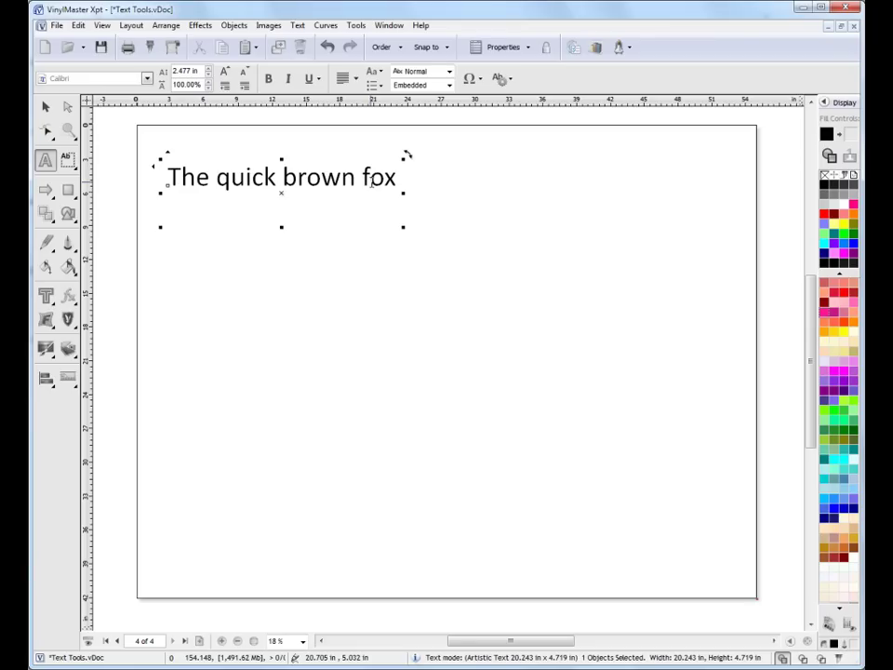
{"action": "type", "text": "jumps o"}
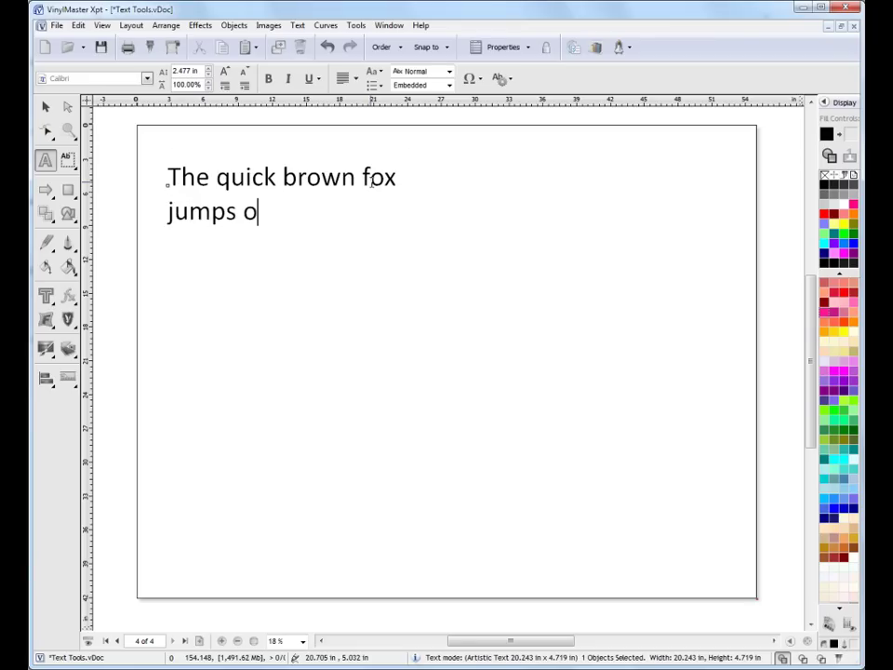
{"action": "type", "text": "ver the"}
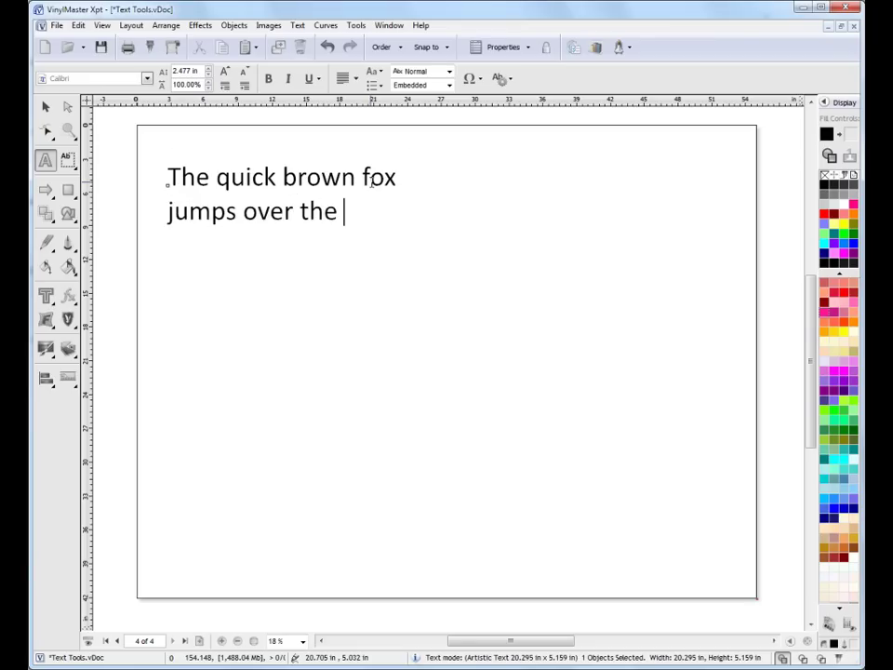
{"action": "type", "text": " lazy dog"}
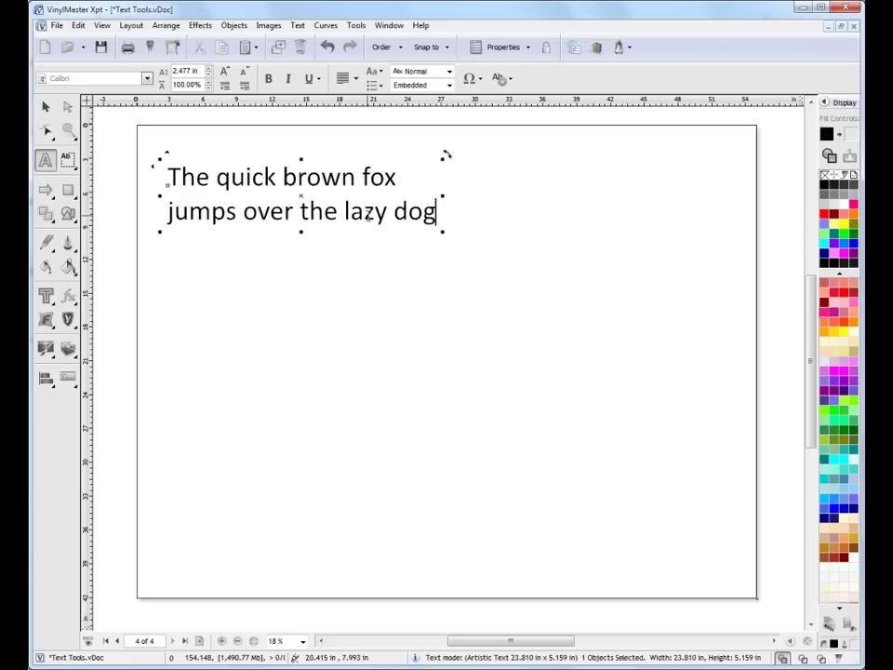
Step: Cut the text down to "The quick" and enlarge it to about 25.5 in wide
{"action": "left_click_drag", "start_coordinate": [435, 212], "coordinate": [286, 175]}
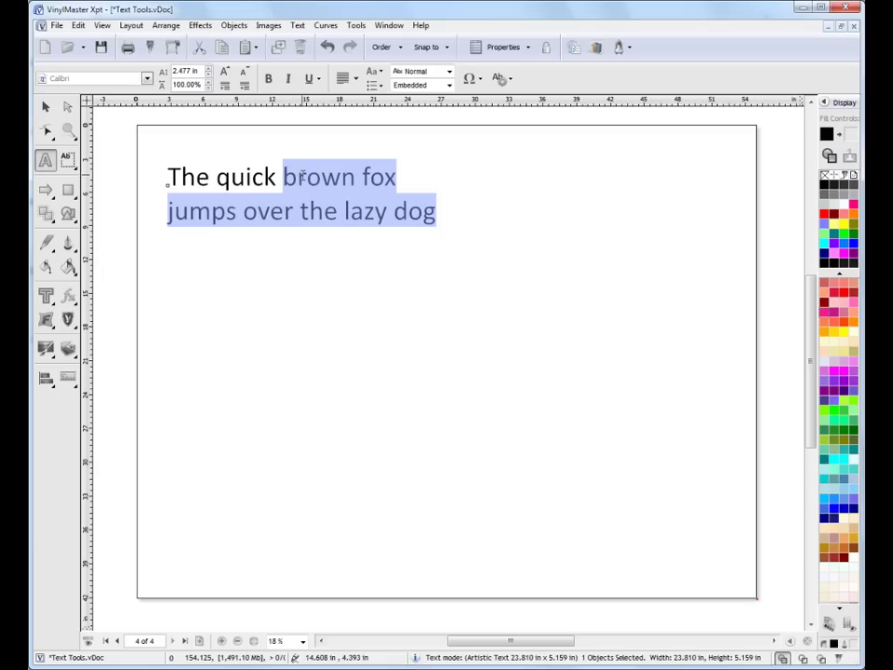
{"action": "key", "text": "Delete"}
{"action": "key", "text": "Escape"}
{"action": "left_click_drag", "start_coordinate": [277, 197], "coordinate": [462, 238]}
{"action": "left_click_drag", "start_coordinate": [328, 213], "coordinate": [351, 226]}
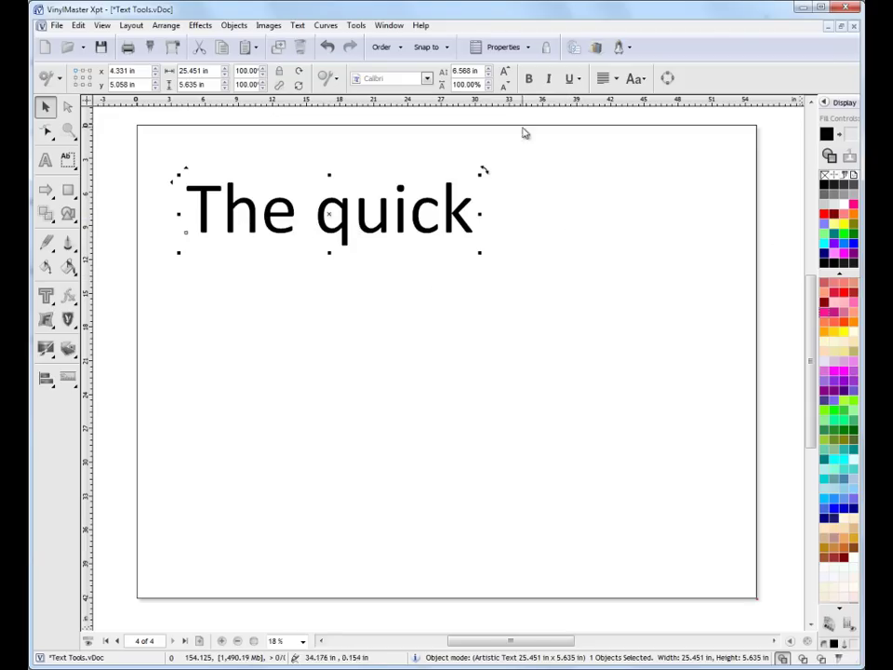
Step: Make "The quick" bold and move it up into the page corner, at about x 1.3 in, y 1.6 in
{"action": "left_click", "coordinate": [529, 78]}
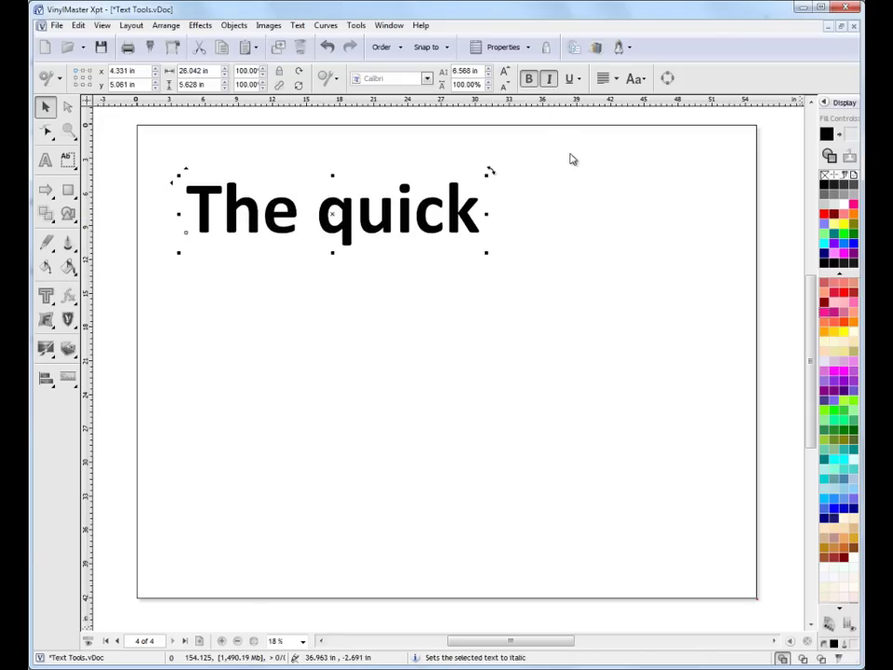
{"action": "left_click", "coordinate": [548, 78]}
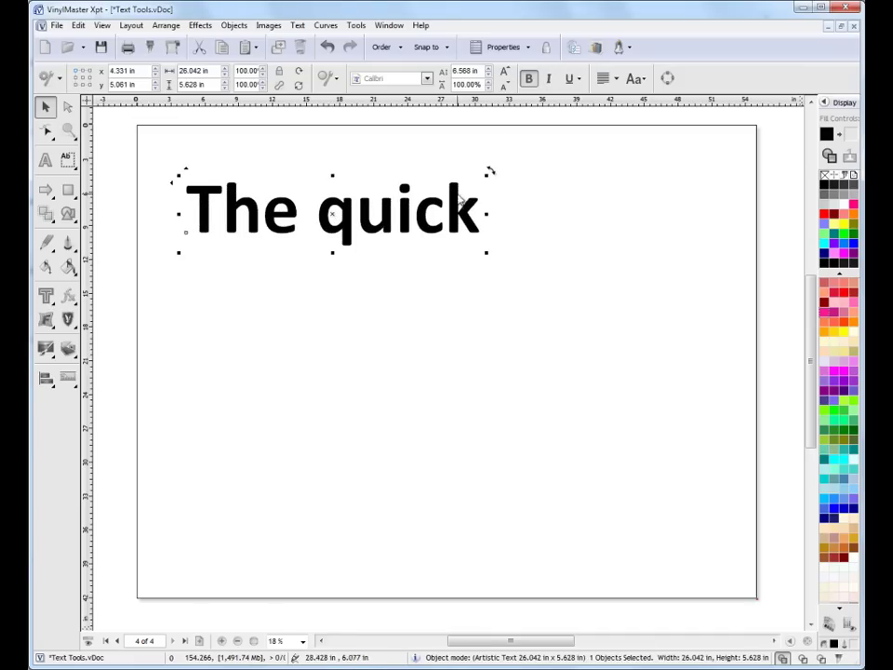
{"action": "left_click_drag", "start_coordinate": [324, 206], "coordinate": [291, 168]}
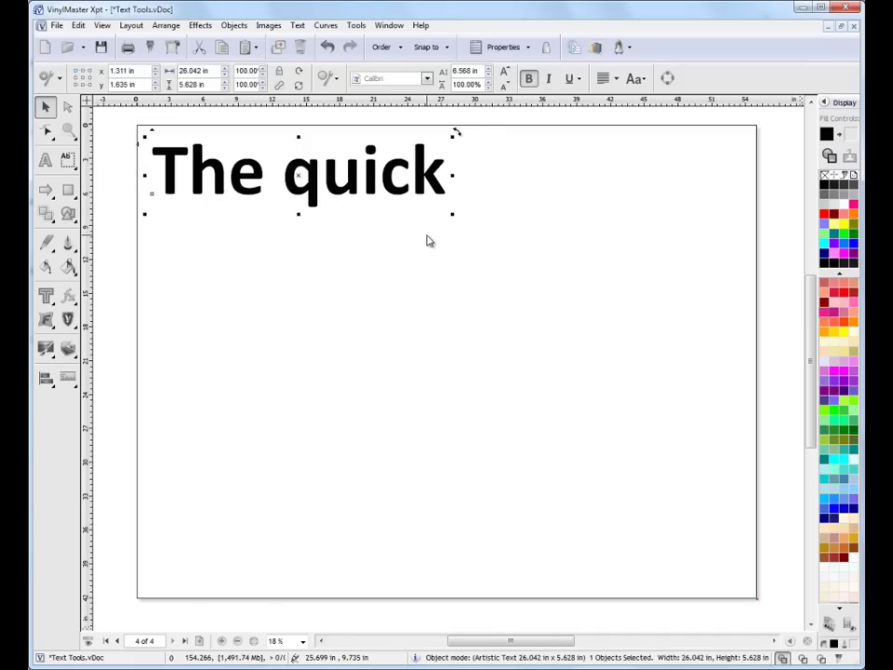
{"action": "left_click", "coordinate": [431, 241]}
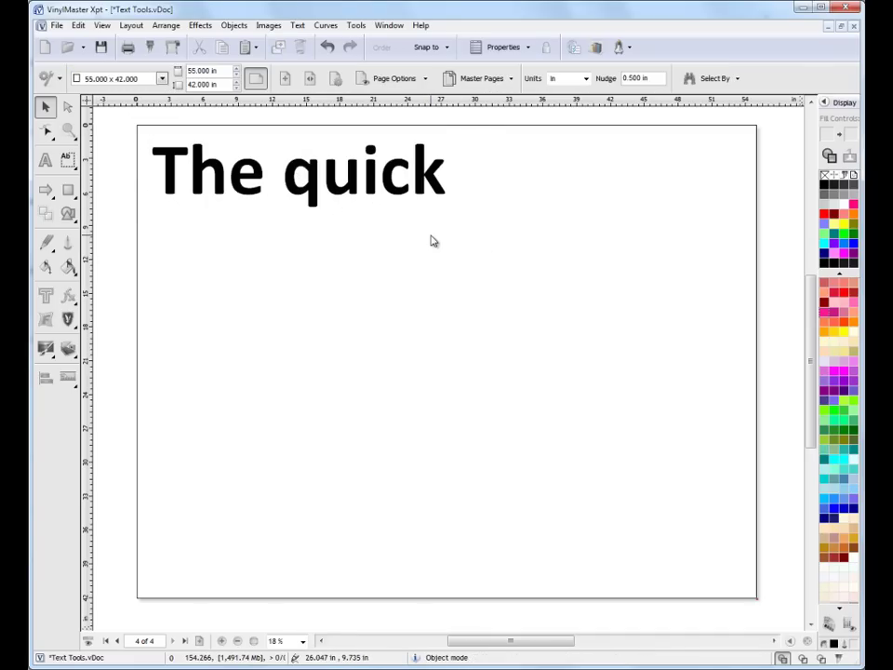
Step: Create a paragraph text box about 30.4 by 24.8 in below the heading, containing "The quick brown fox..."
{"action": "left_click", "coordinate": [68, 160]}
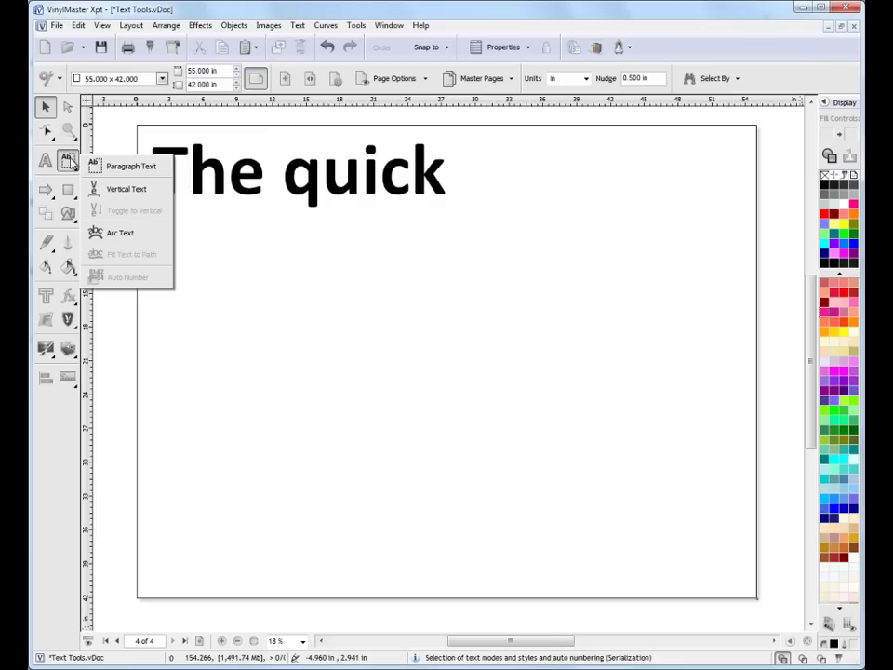
{"action": "left_click", "coordinate": [130, 167]}
{"action": "left_click_drag", "start_coordinate": [189, 233], "coordinate": [532, 513]}
{"action": "type", "text": "Th"}
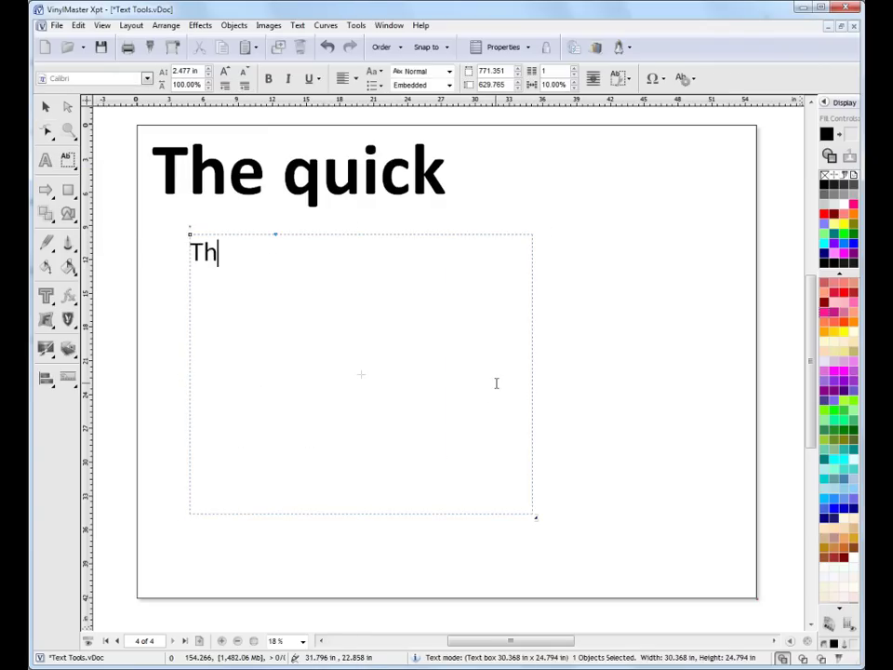
{"action": "type", "text": "e quick b"}
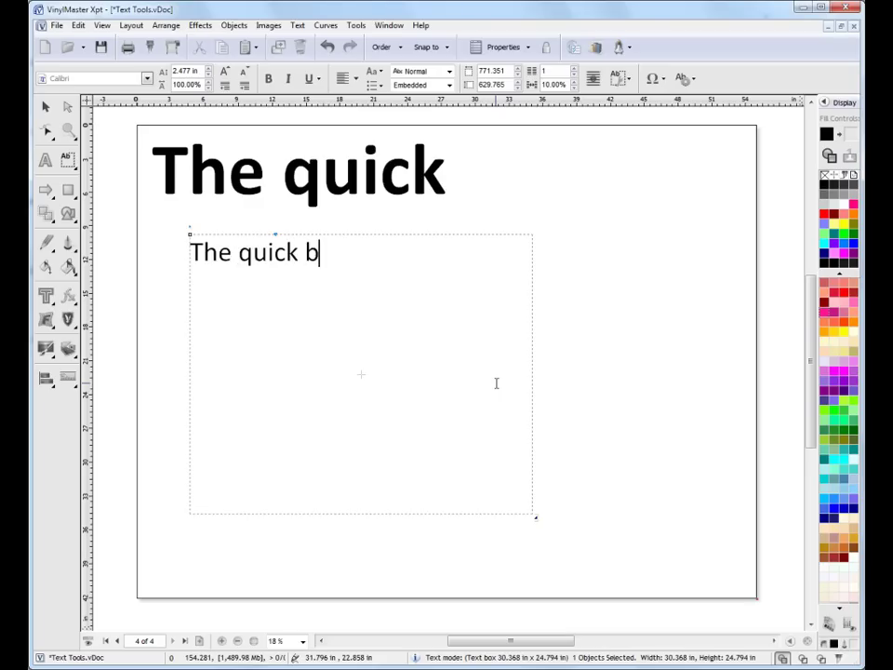
{"action": "type", "text": "rown fox..."}
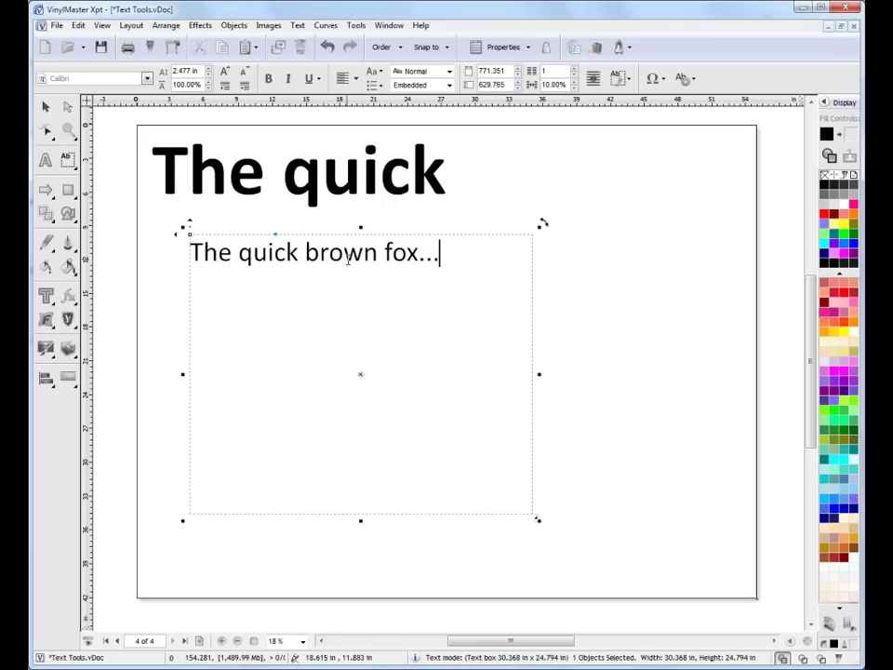
Step: Widen the unformatted Lorem ipsum text box beside the page to about 33.5 in
{"action": "left_click_drag", "start_coordinate": [510, 643], "coordinate": [599, 645]}
{"action": "double_click", "coordinate": [519, 266]}
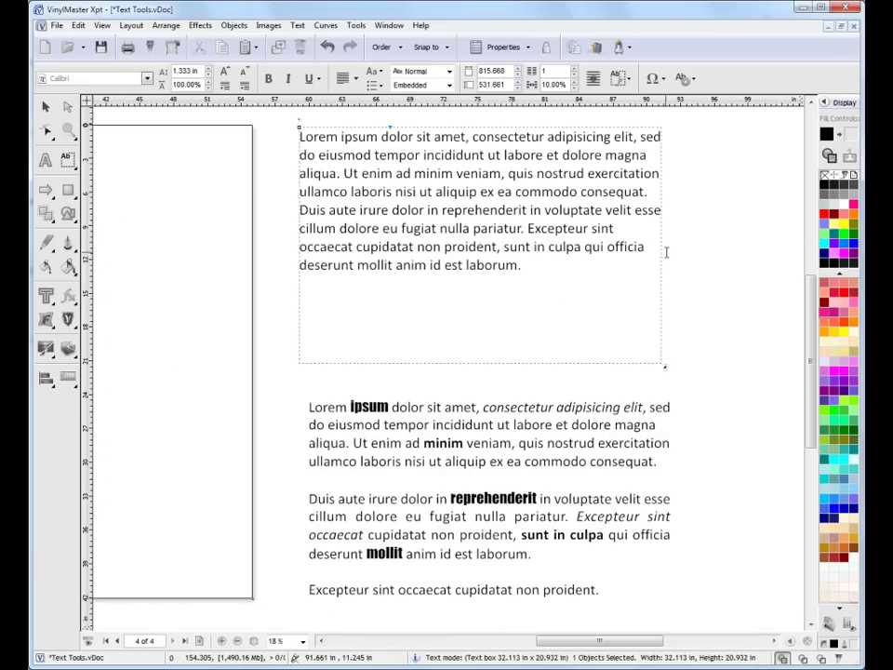
{"action": "mouse_move", "coordinate": [668, 241]}
{"action": "left_mouse_down"}
{"action": "mouse_move", "coordinate": [700, 244]}
{"action": "mouse_move", "coordinate": [684, 244]}
{"action": "left_mouse_up"}
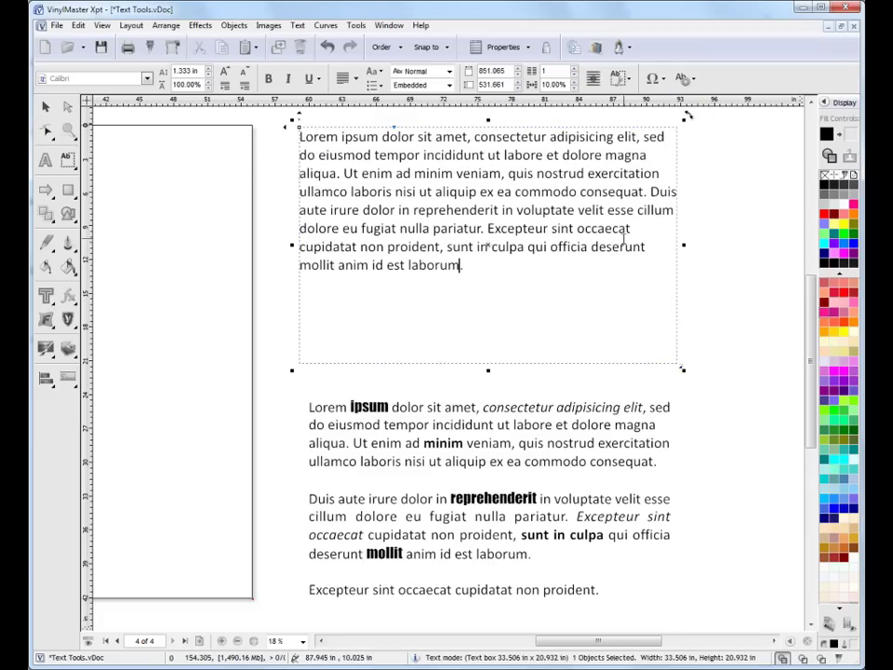
Step: Center-align the unformatted Lorem ipsum paragraph and leave text editing
{"action": "left_click", "coordinate": [350, 79]}
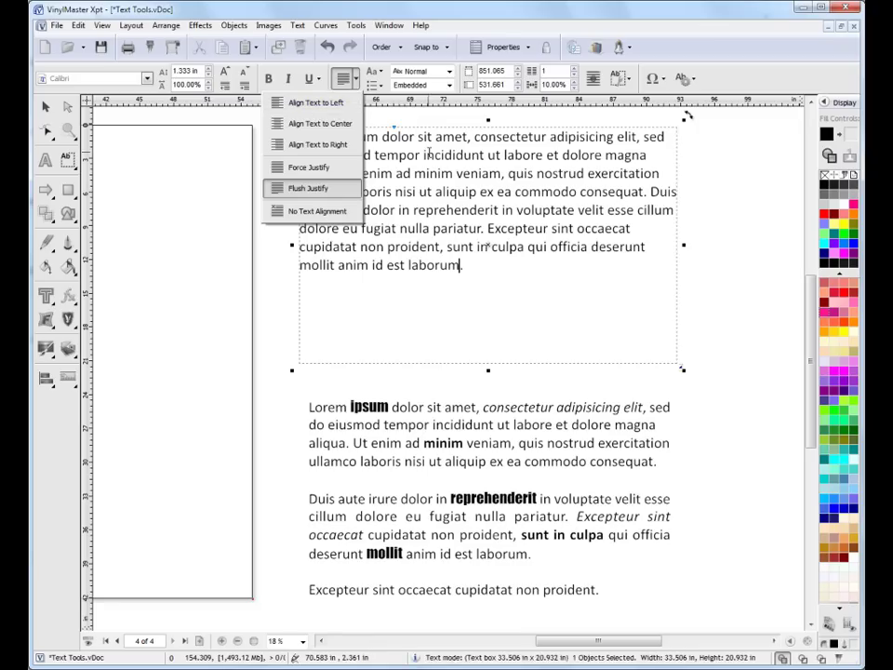
{"action": "left_click", "coordinate": [319, 124]}
{"action": "left_click", "coordinate": [594, 266]}
{"action": "key", "text": "ctrl+a"}
{"action": "left_click", "coordinate": [572, 214]}
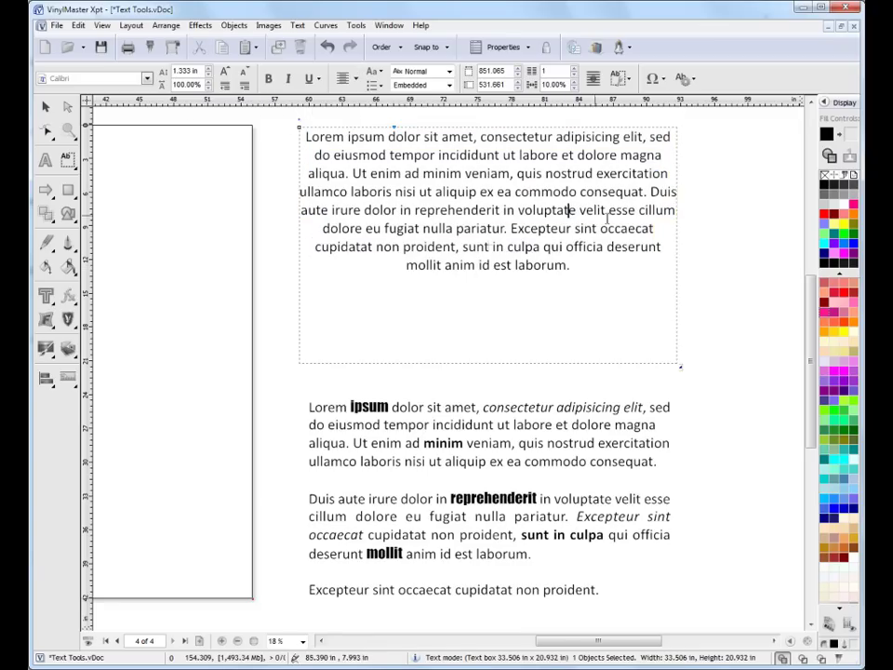
{"action": "key", "text": "Escape"}
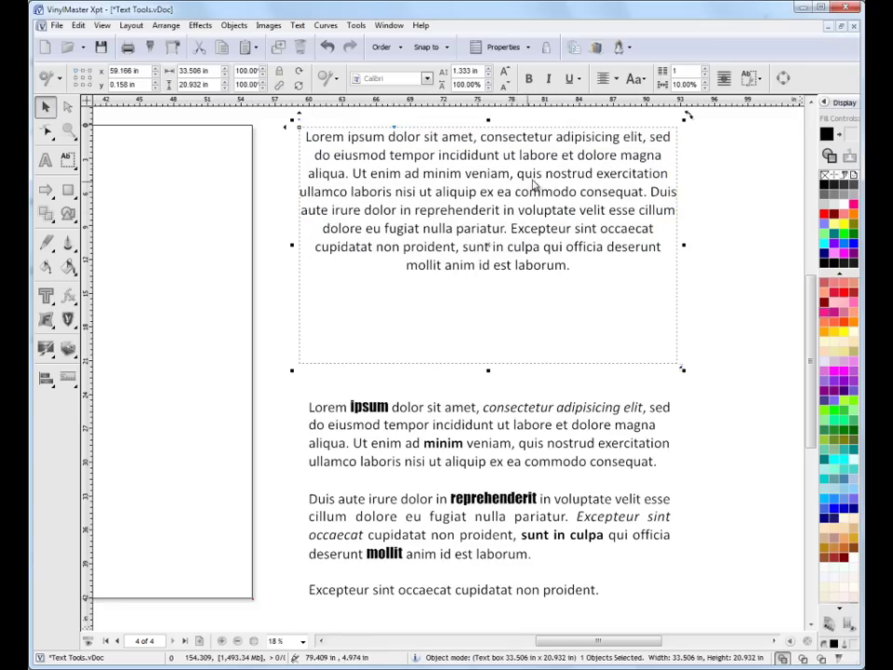
Step: Justify the unformatted Lorem ipsum paragraph and widen its text box to about 36.5 in
{"action": "left_click", "coordinate": [616, 80]}
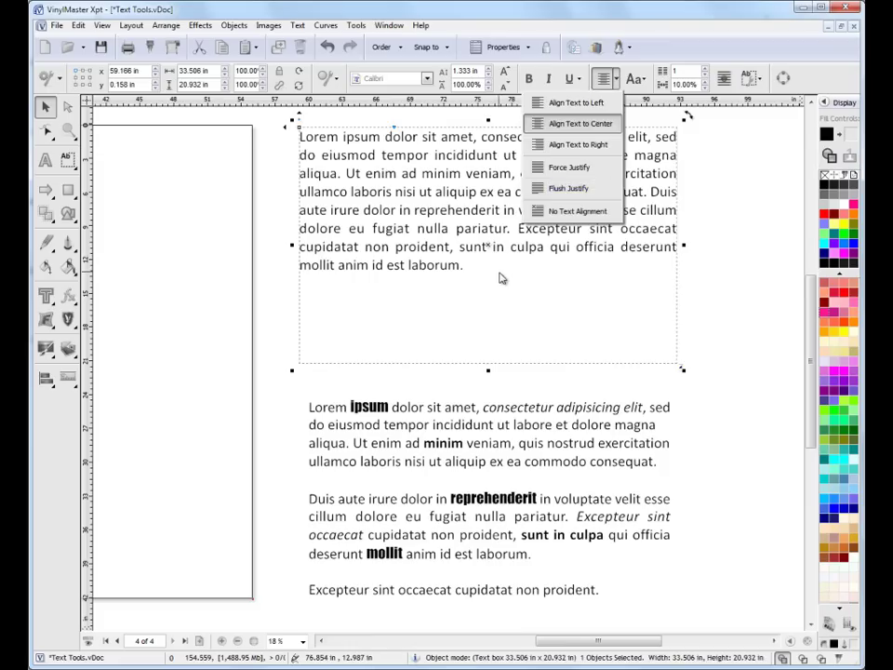
{"action": "key", "text": "Escape"}
{"action": "left_click", "coordinate": [554, 215]}
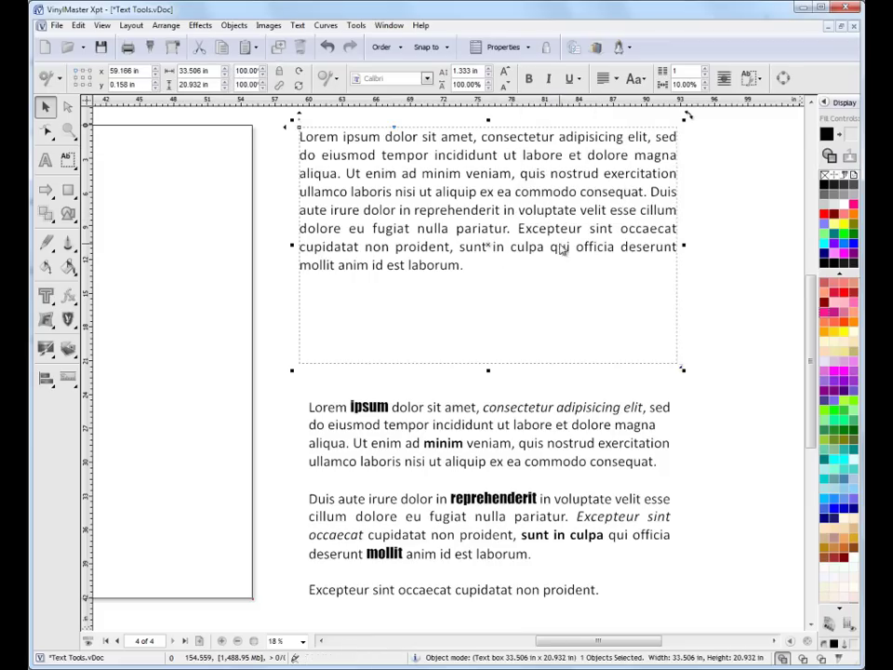
{"action": "left_click_drag", "start_coordinate": [686, 247], "coordinate": [717, 246]}
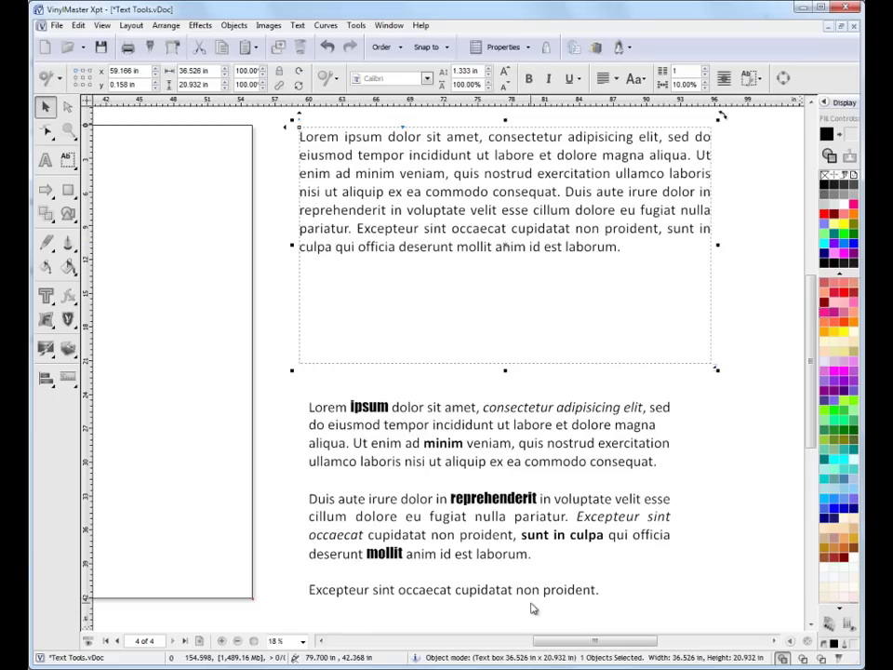
Step: Shorten the "The quick brown fox..." text box to about 8.2 in high and move it to about x 14.3 in, y 8.7 in
{"action": "left_click_drag", "start_coordinate": [588, 642], "coordinate": [506, 654]}
{"action": "left_click", "coordinate": [273, 251]}
{"action": "left_click_drag", "start_coordinate": [337, 522], "coordinate": [339, 328]}
{"action": "left_click_drag", "start_coordinate": [339, 277], "coordinate": [447, 268]}
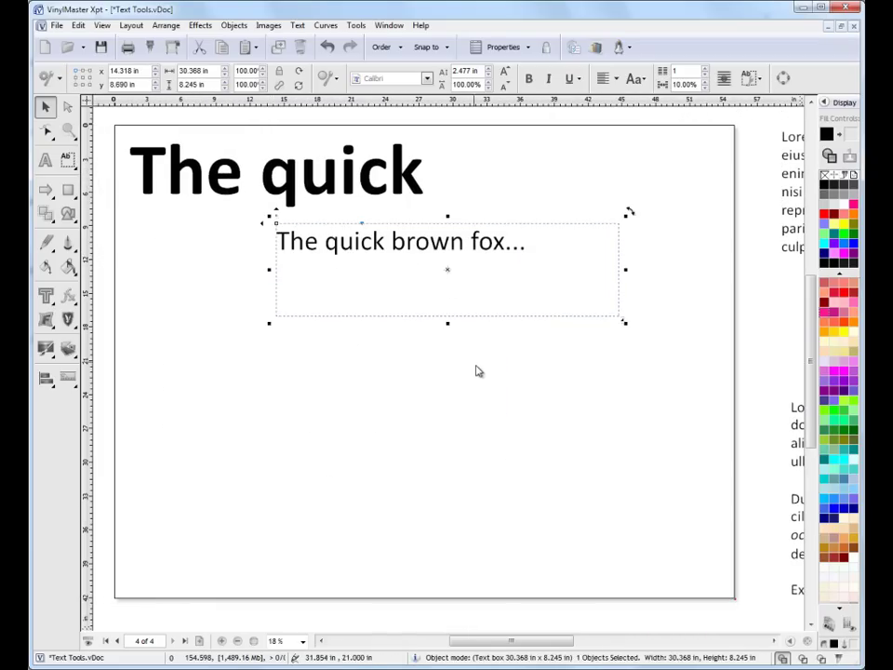
{"action": "left_click", "coordinate": [478, 374]}
Step: Add the word "Hotel" as vertical text on the empty page area, at about x 11.3 in, y 17.7 in
{"action": "left_click", "coordinate": [67, 161]}
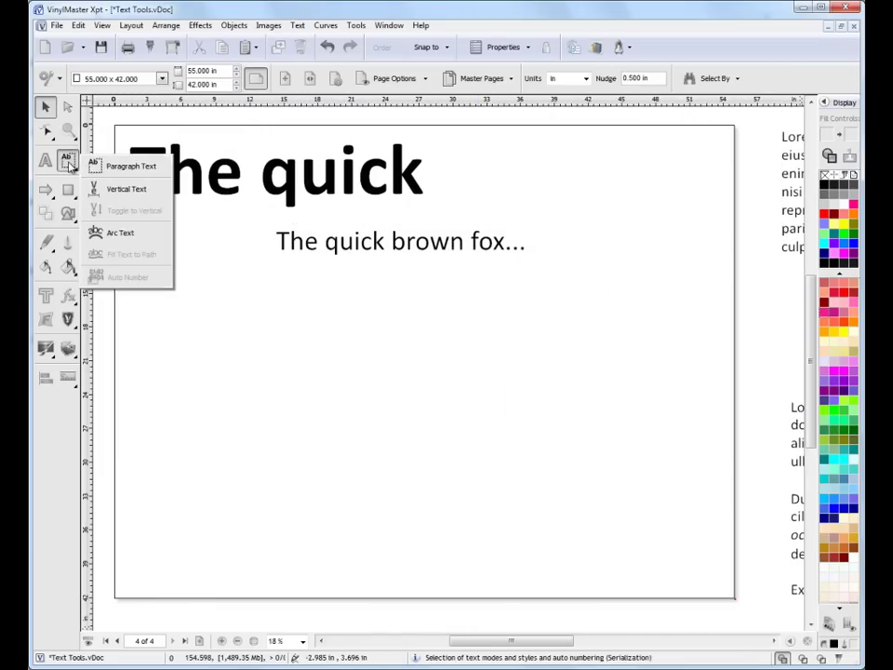
{"action": "left_click", "coordinate": [128, 190]}
{"action": "left_click", "coordinate": [249, 332]}
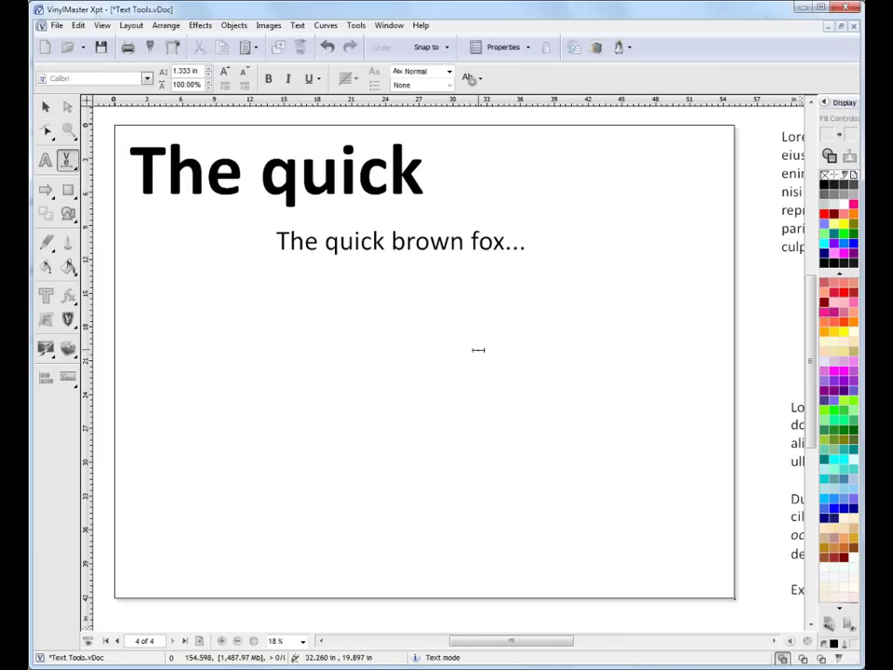
{"action": "type", "text": "Hotel"}
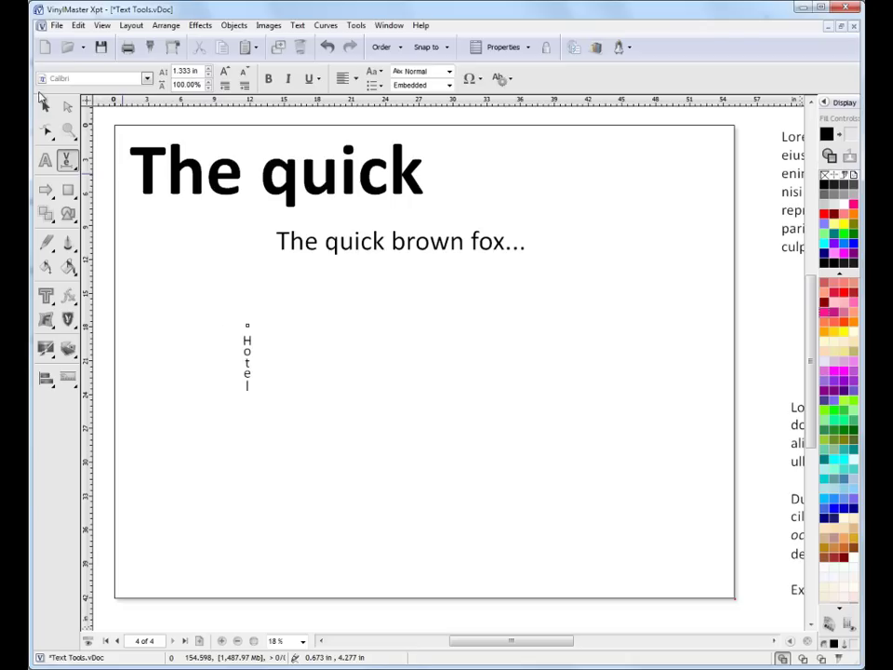
{"action": "left_click", "coordinate": [44, 104]}
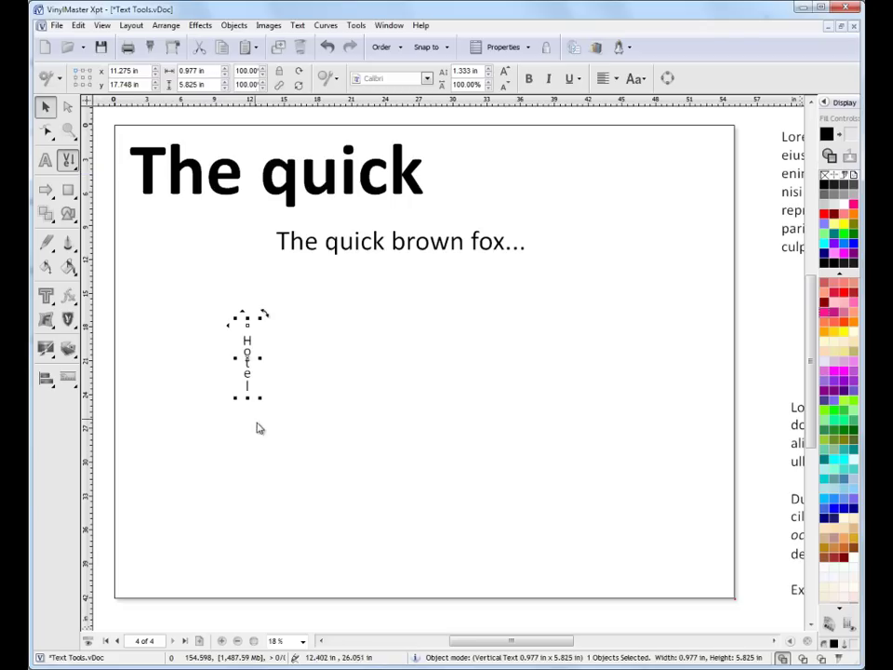
Step: Enlarge the vertical "Hotel" text to about 13.2 in tall and move it under the heading, to about x 2.6 in, y 7.4 in
{"action": "left_click", "coordinate": [263, 407]}
{"action": "left_click", "coordinate": [247, 375]}
{"action": "left_click_drag", "start_coordinate": [262, 399], "coordinate": [298, 443]}
{"action": "left_click_drag", "start_coordinate": [259, 409], "coordinate": [161, 294]}
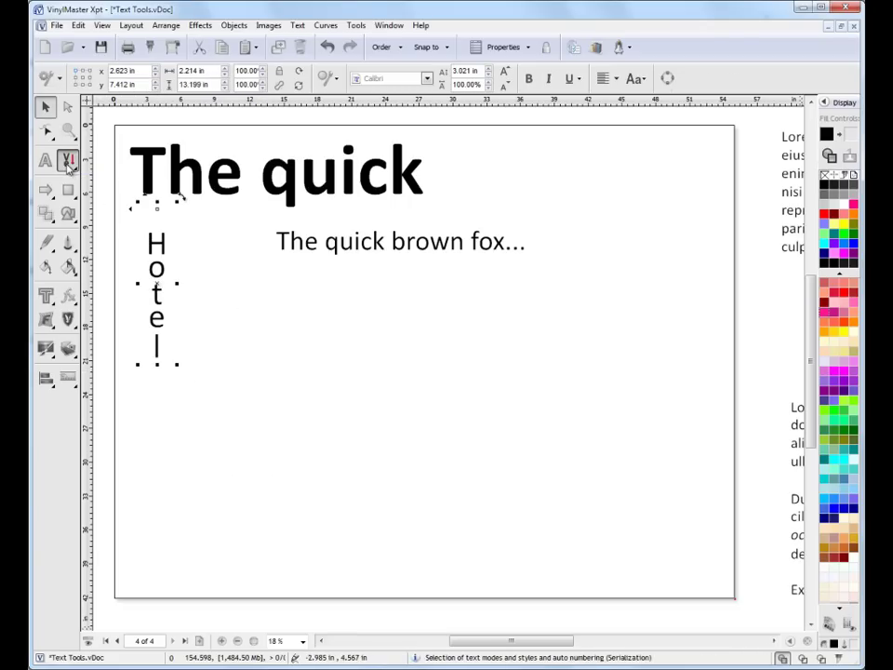
{"action": "left_click", "coordinate": [69, 162]}
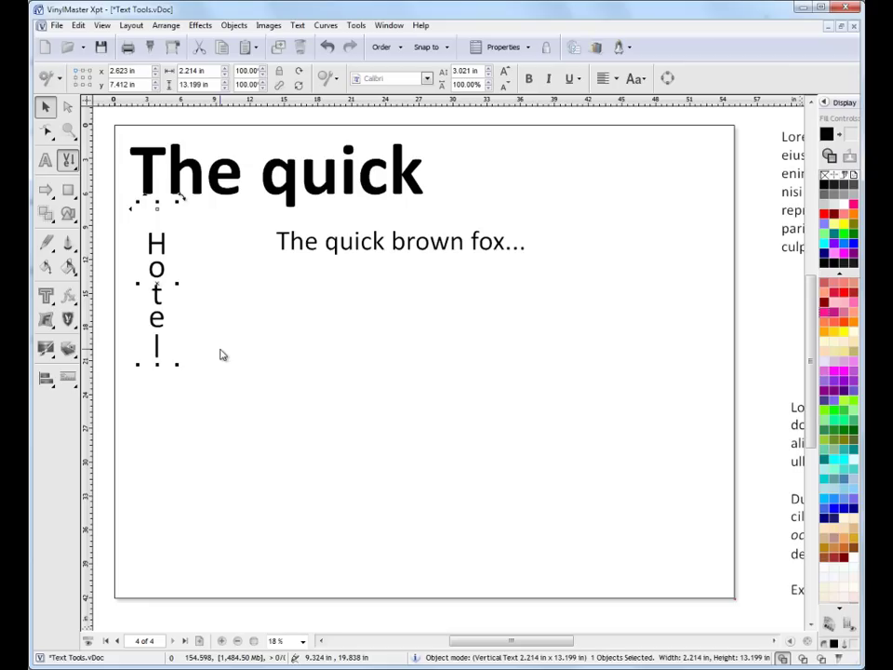
{"action": "left_click", "coordinate": [45, 160]}
{"action": "left_click", "coordinate": [182, 455]}
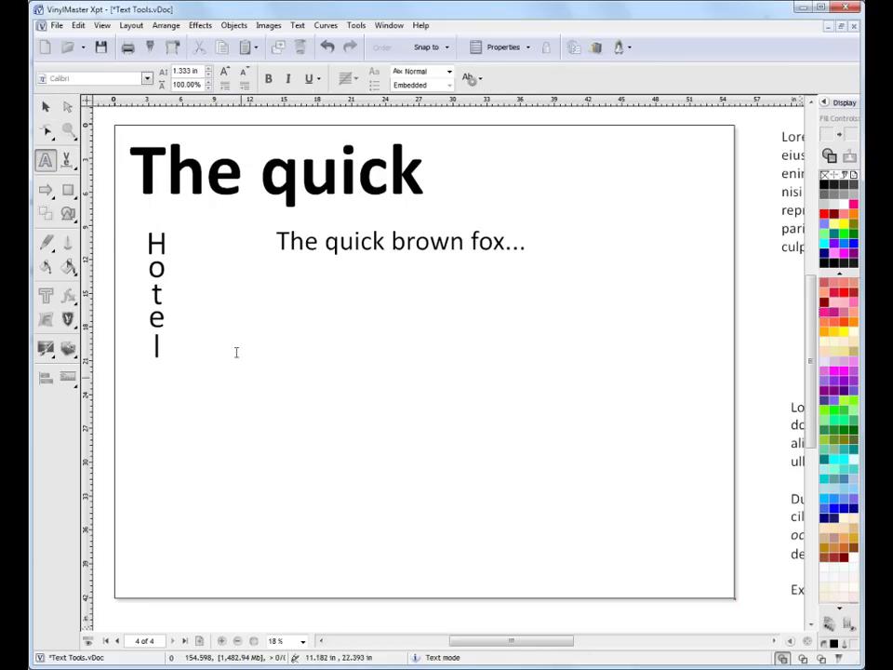
{"action": "type", "text": "sss"}
{"action": "key", "text": "Escape"}
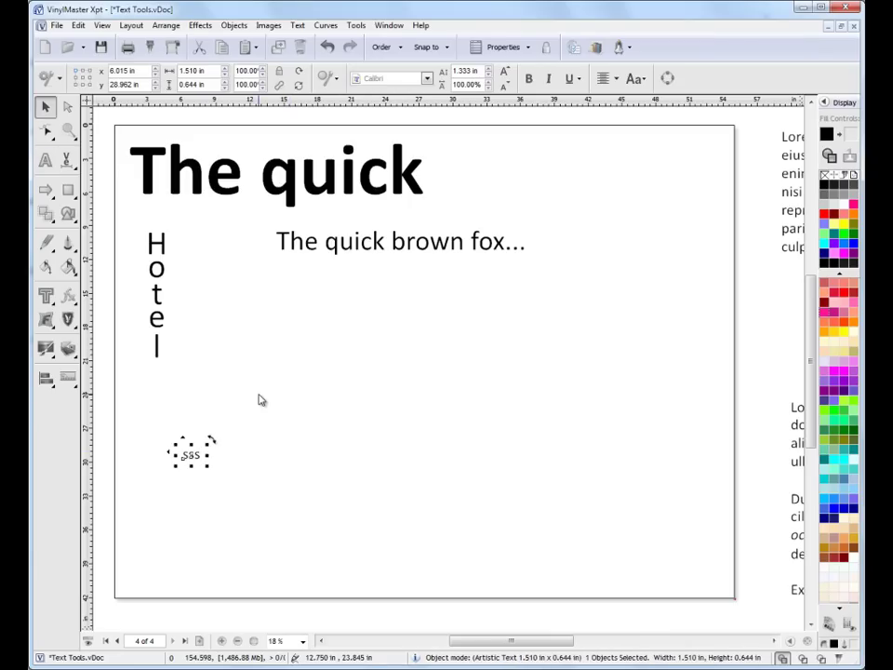
{"action": "key", "text": "Delete"}
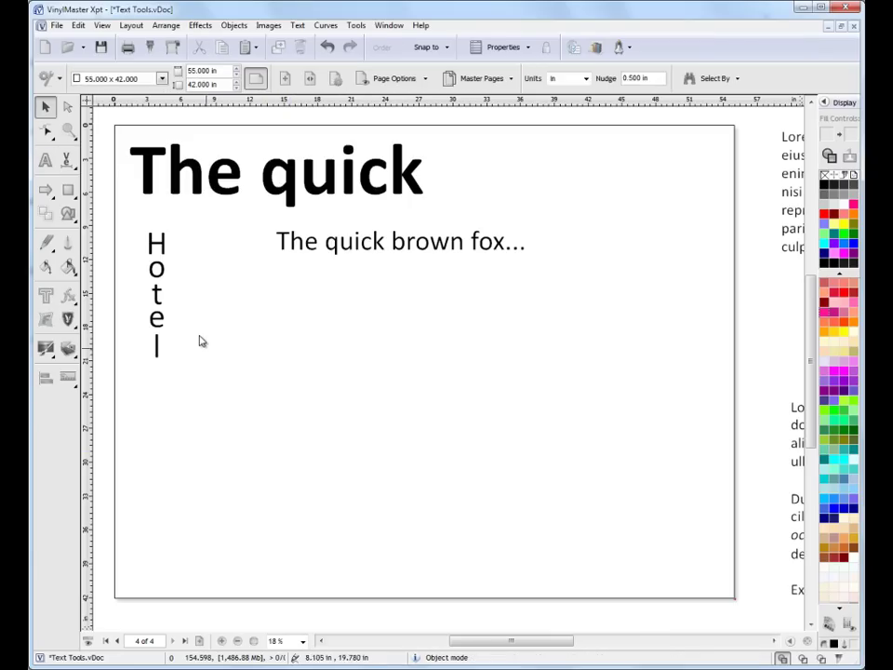
{"action": "left_click", "coordinate": [160, 298]}
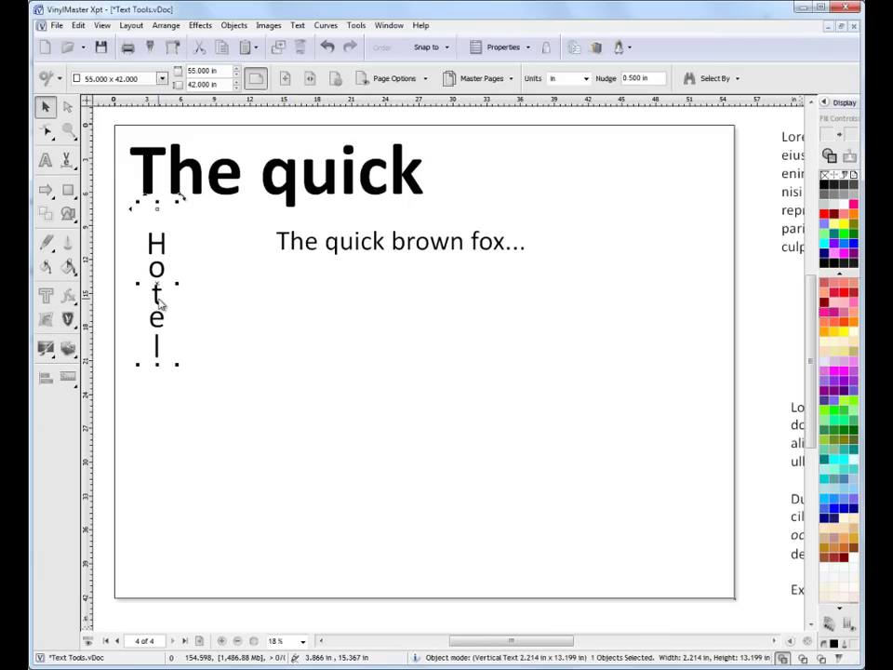
{"action": "left_click", "coordinate": [220, 309]}
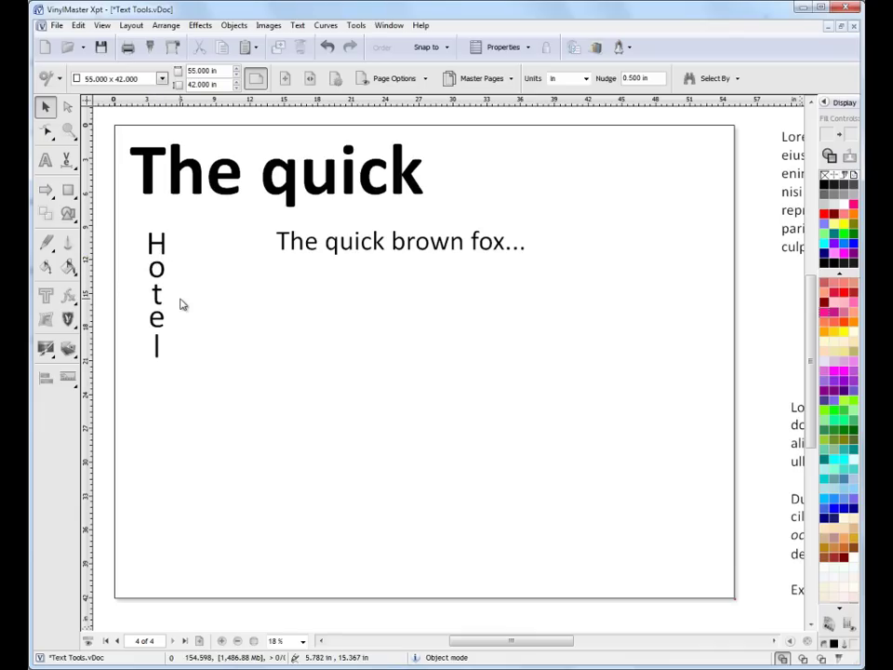
{"action": "left_click", "coordinate": [169, 146]}
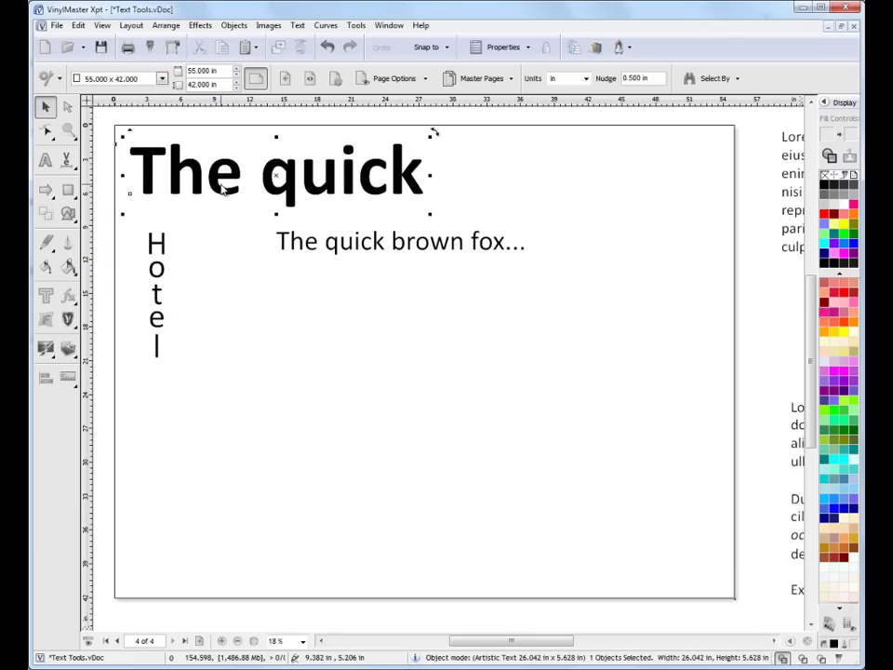
Step: Try toggling the "The quick" heading to vertical text, and undo the change
{"action": "left_click", "coordinate": [70, 162]}
{"action": "left_click", "coordinate": [139, 218]}
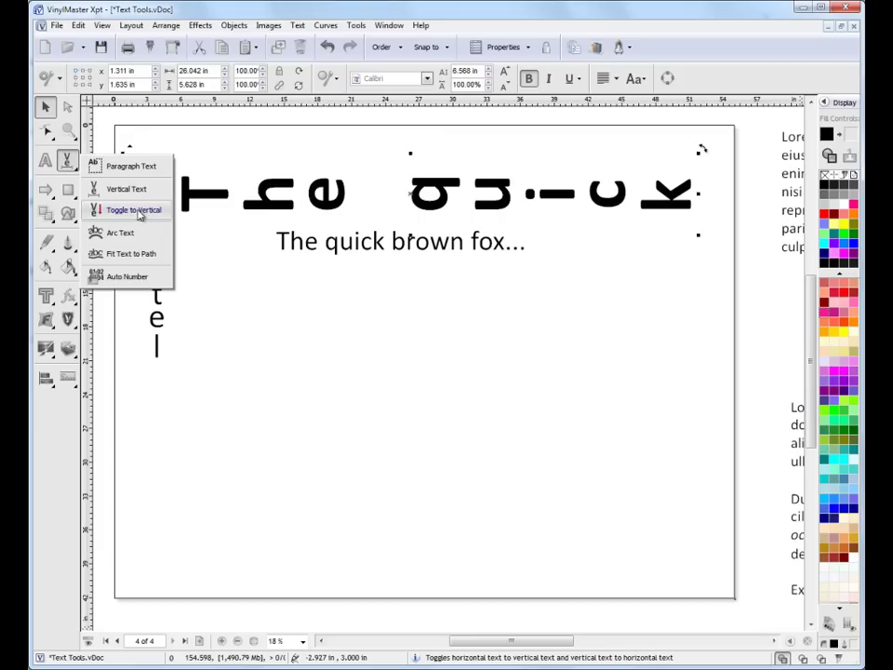
{"action": "left_click", "coordinate": [400, 303]}
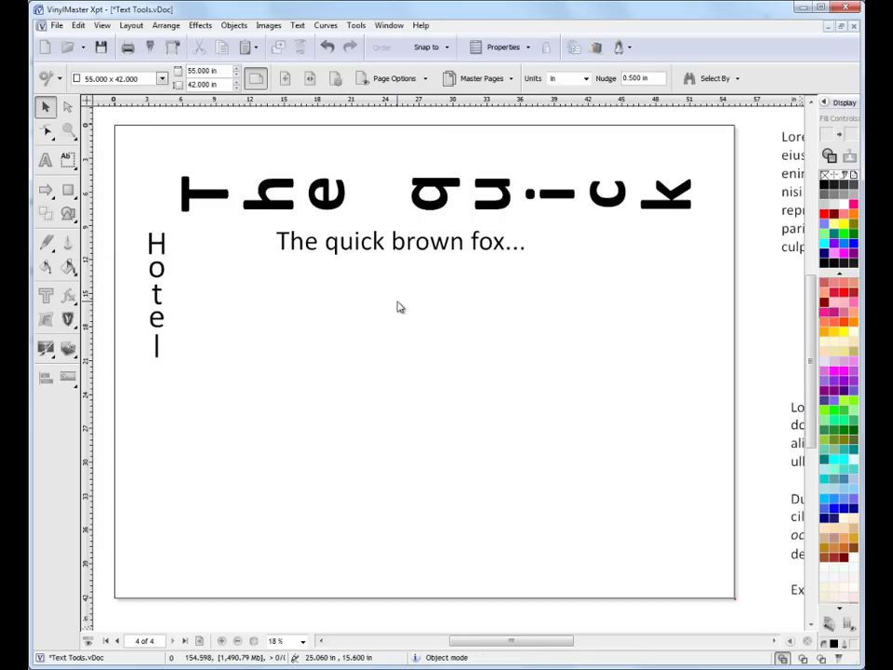
{"action": "key", "text": "ctrl+z"}
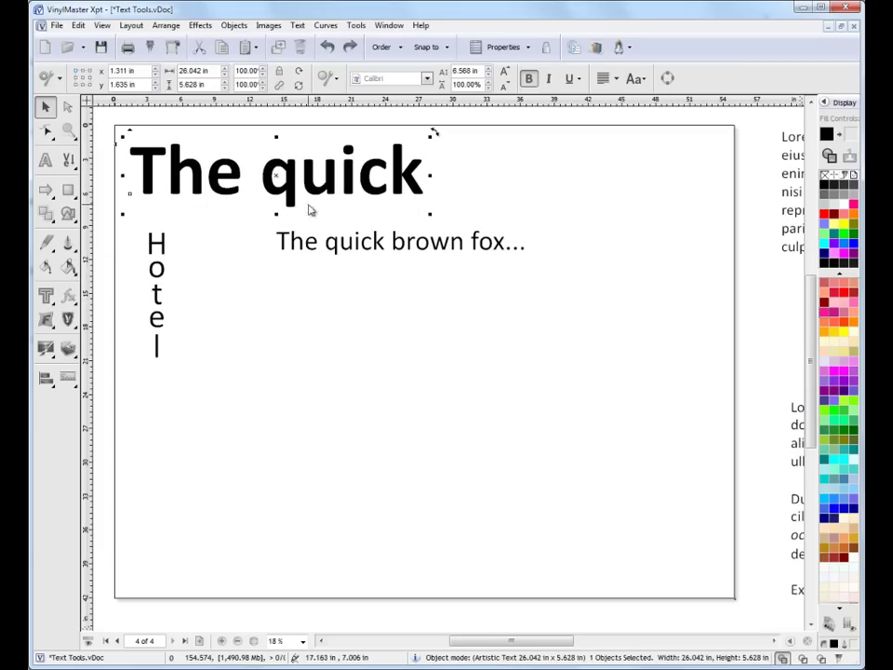
Step: Add "The quick brown fox..." as arc text, enlarge its radius to about 8.6 in and centre it at about x 16.4 in, y 24.9 in
{"action": "left_click", "coordinate": [69, 162]}
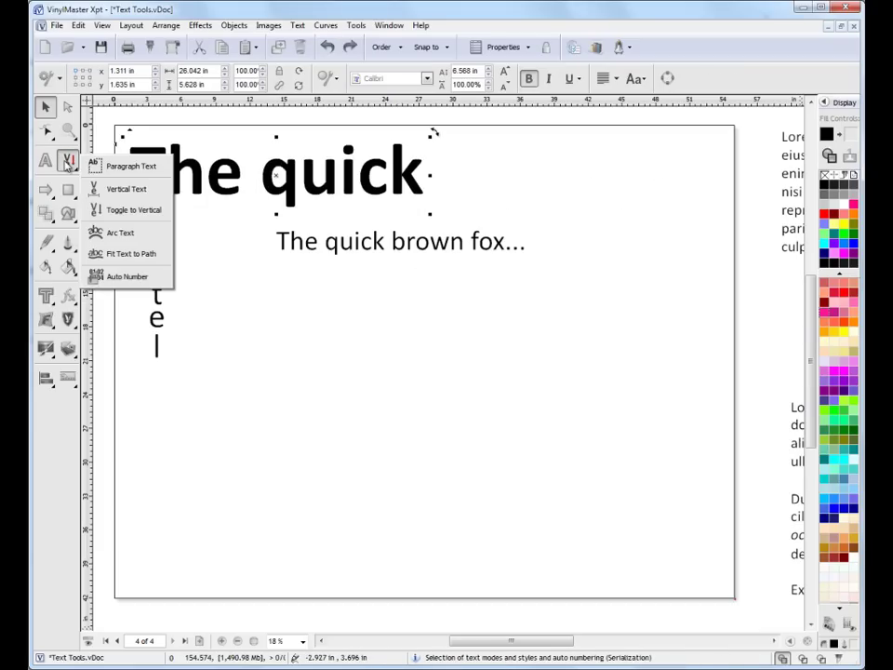
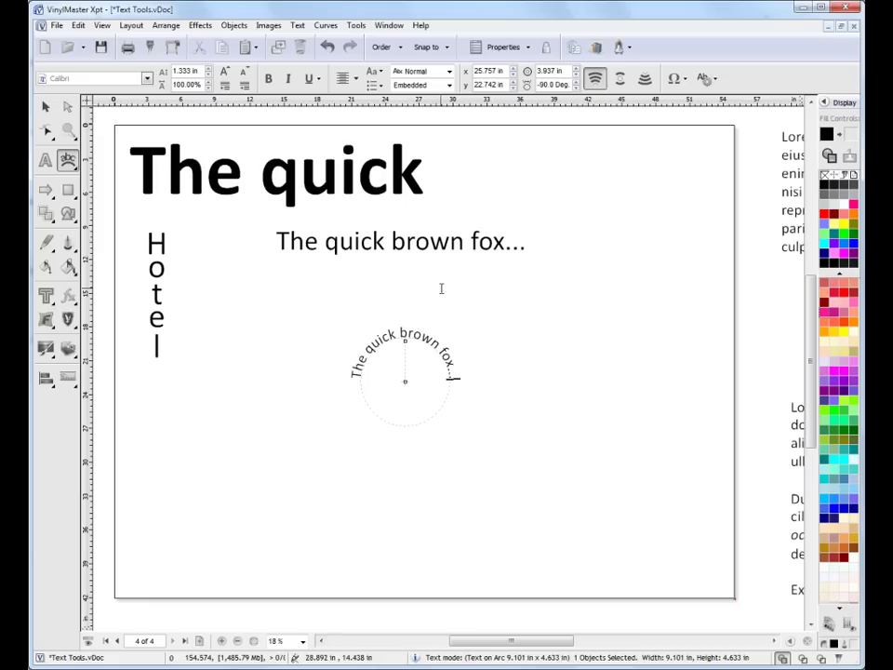
{"action": "left_click", "coordinate": [406, 355]}
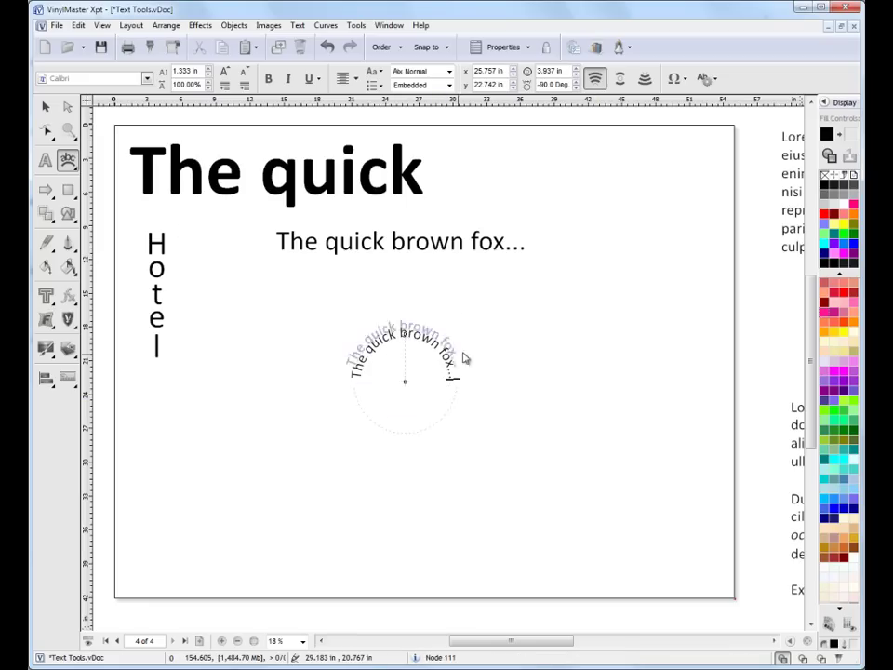
{"action": "left_click_drag", "start_coordinate": [447, 366], "coordinate": [492, 345]}
{"action": "left_click_drag", "start_coordinate": [407, 384], "coordinate": [303, 409]}
{"action": "left_click", "coordinate": [66, 160]}
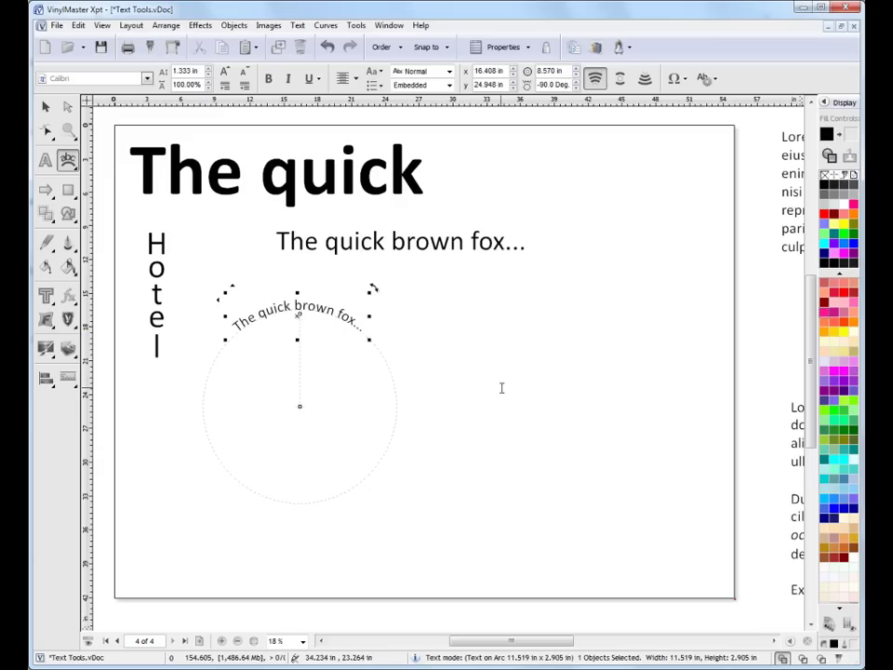
Step: On page 1, try the circular text below and above the arc, and return it to the combined above-and-below layout
{"action": "left_click", "coordinate": [141, 640]}
{"action": "type", "text": "1"}
{"action": "key", "text": "Return"}
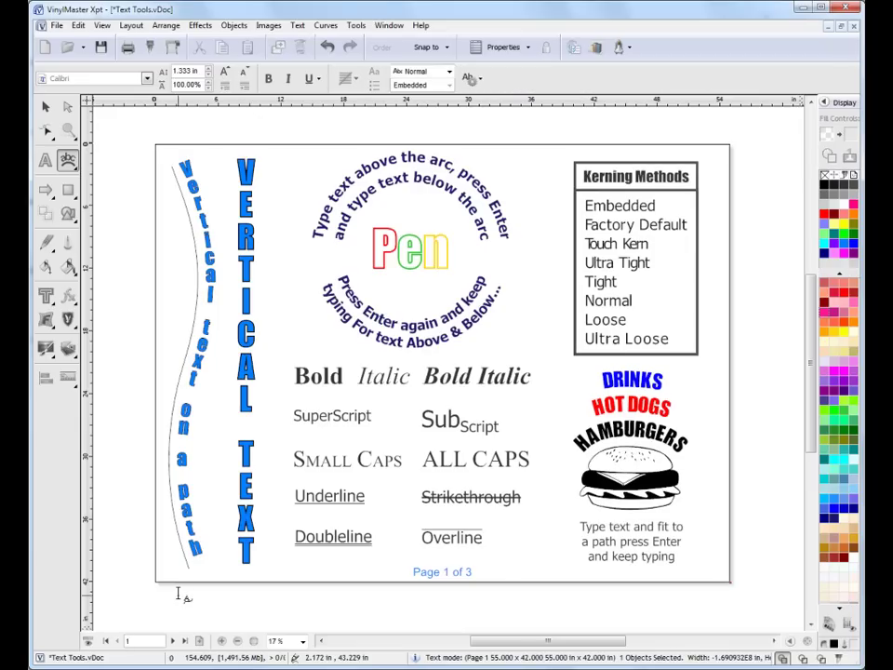
{"action": "left_click", "coordinate": [430, 190]}
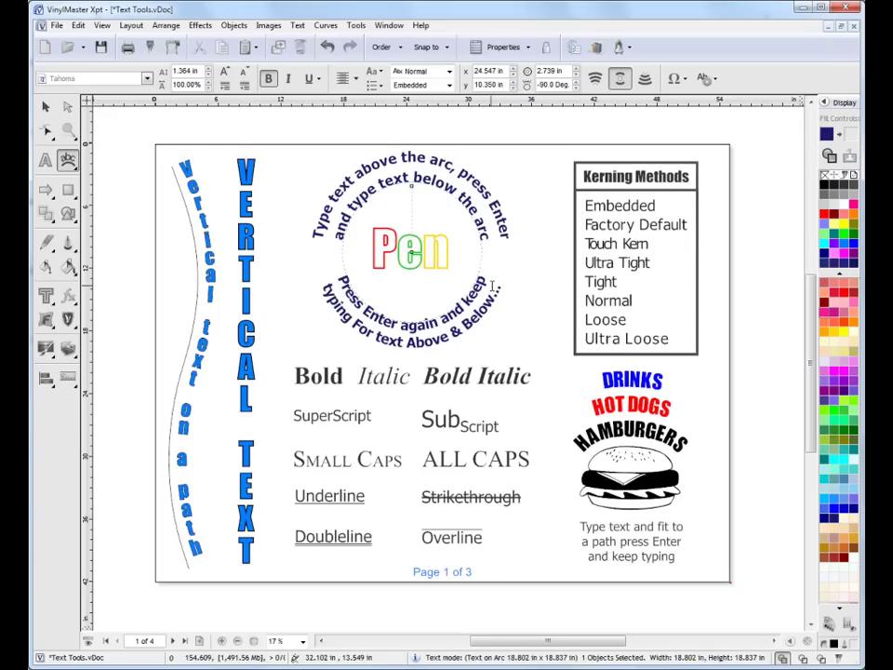
{"action": "left_click", "coordinate": [645, 79]}
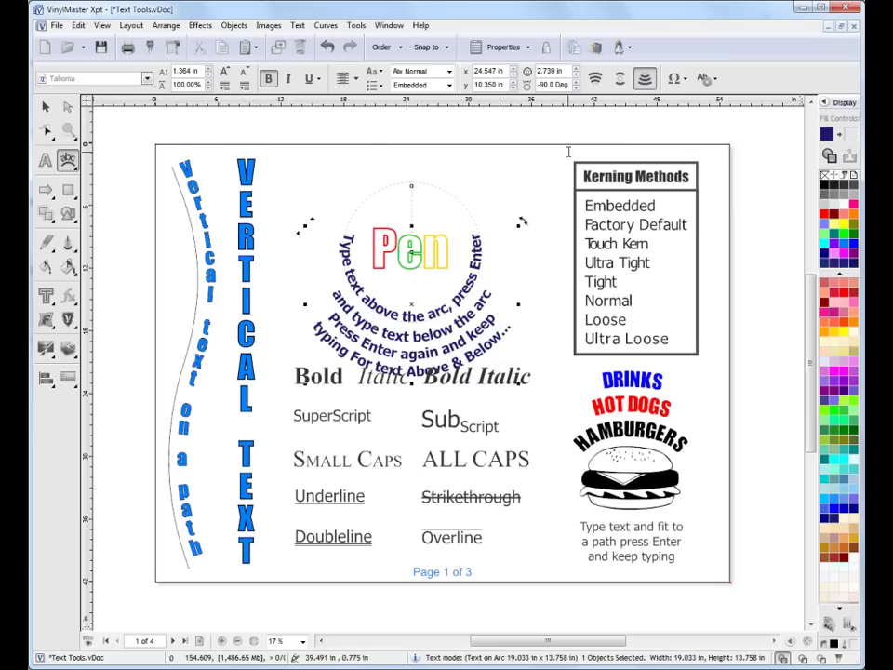
{"action": "left_click", "coordinate": [594, 79]}
{"action": "left_click", "coordinate": [619, 79]}
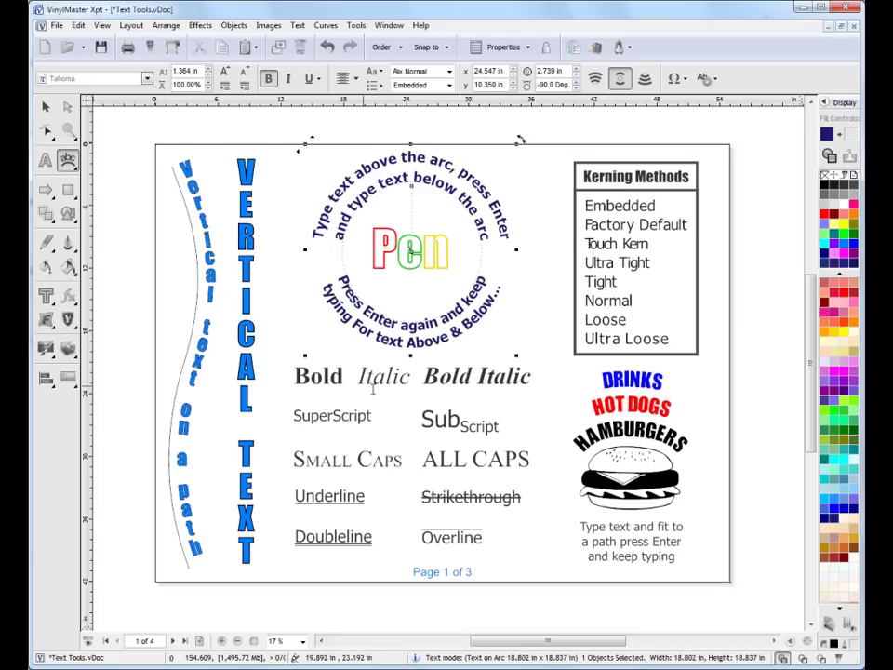
Step: Return to the last page and select the different text objects in turn to examine which text mode is offered for each
{"action": "left_click", "coordinate": [185, 640]}
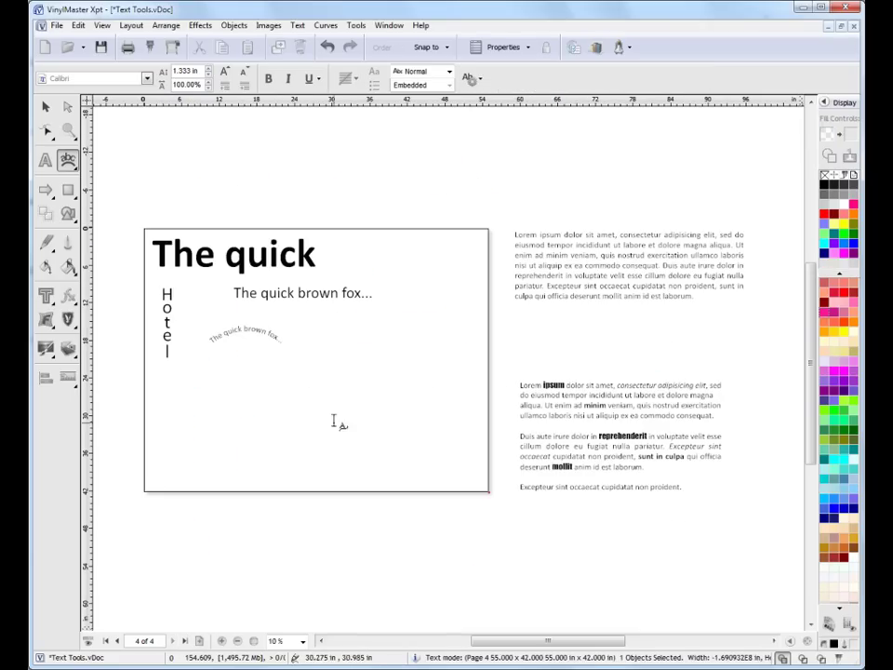
{"action": "left_click", "coordinate": [45, 106]}
{"action": "left_click", "coordinate": [242, 335]}
{"action": "left_click", "coordinate": [325, 305]}
{"action": "left_click", "coordinate": [429, 252]}
{"action": "left_click", "coordinate": [307, 255]}
{"action": "left_click", "coordinate": [179, 319]}
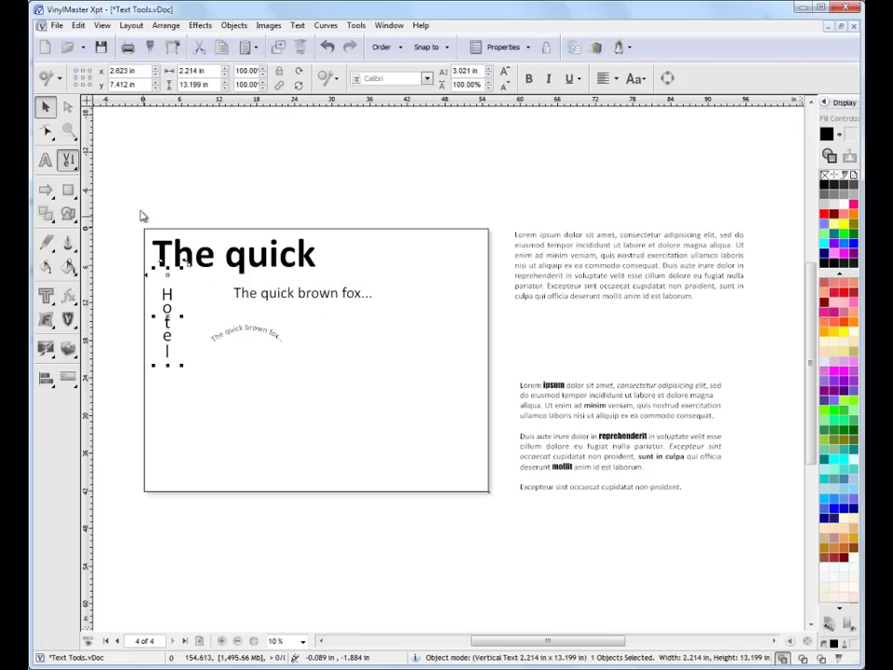
{"action": "left_click", "coordinate": [71, 161]}
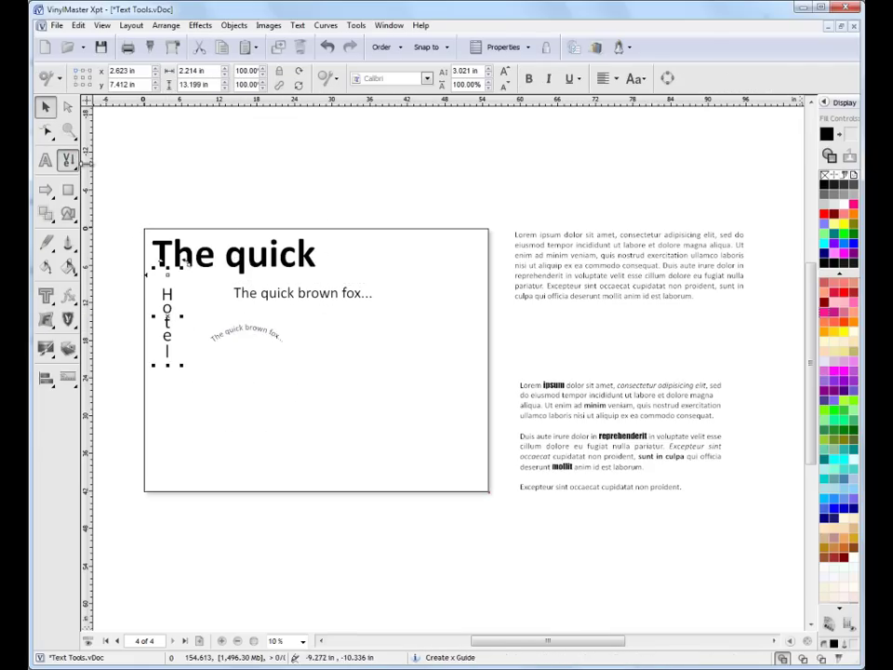
{"action": "left_click", "coordinate": [206, 264]}
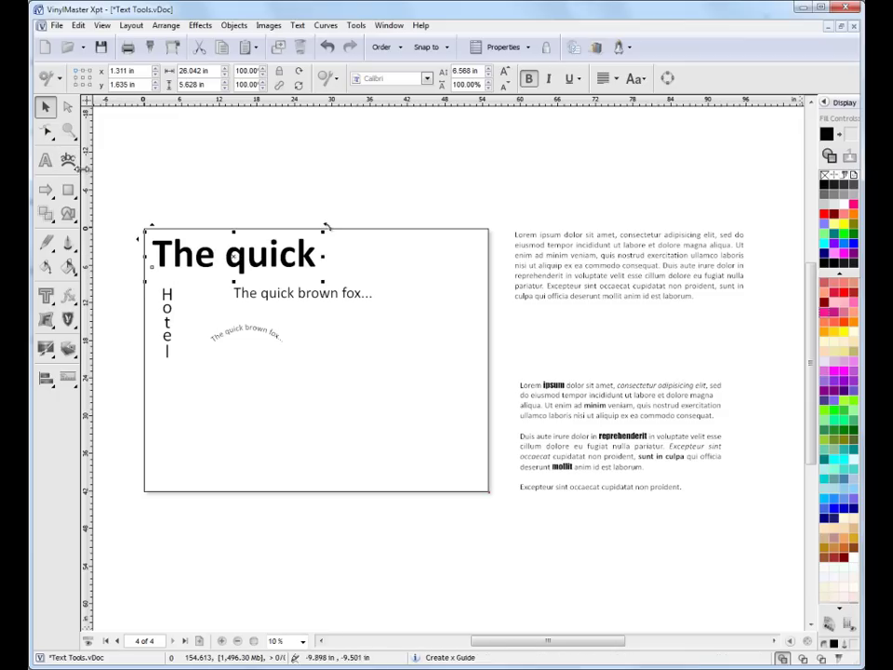
{"action": "left_click", "coordinate": [235, 331]}
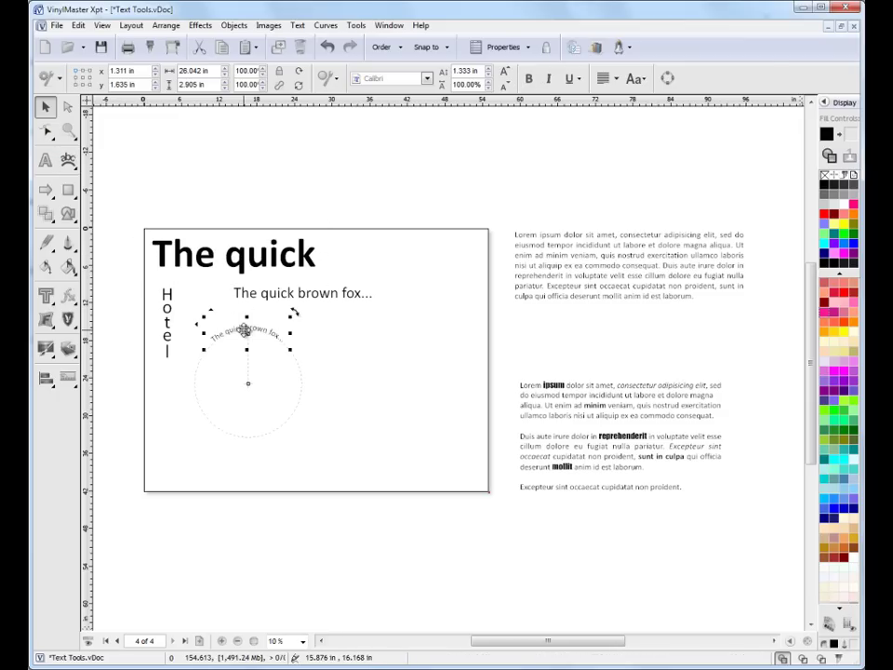
Step: Move the arc text slightly up and closer to the vertical "Hotel" text
{"action": "left_click", "coordinate": [417, 383]}
{"action": "mouse_move", "coordinate": [274, 343]}
{"action": "left_mouse_down"}
{"action": "mouse_move", "coordinate": [253, 329]}
{"action": "mouse_move", "coordinate": [257, 336]}
{"action": "left_mouse_up"}
{"action": "left_click", "coordinate": [341, 344]}
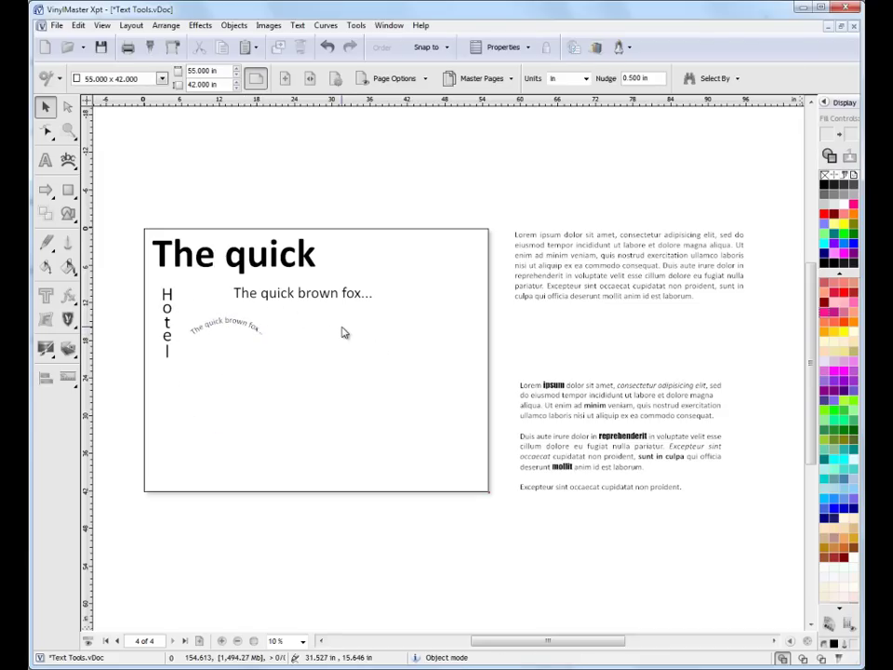
Step: Sketch a wavy freehand curve about 36.1 in by 5.3 in below the arc text and move it to about x 8.3 in, y 24.2 in
{"action": "left_click", "coordinate": [44, 242]}
{"action": "left_click", "coordinate": [97, 250]}
{"action": "left_click_drag", "start_coordinate": [190, 430], "coordinate": [416, 416]}
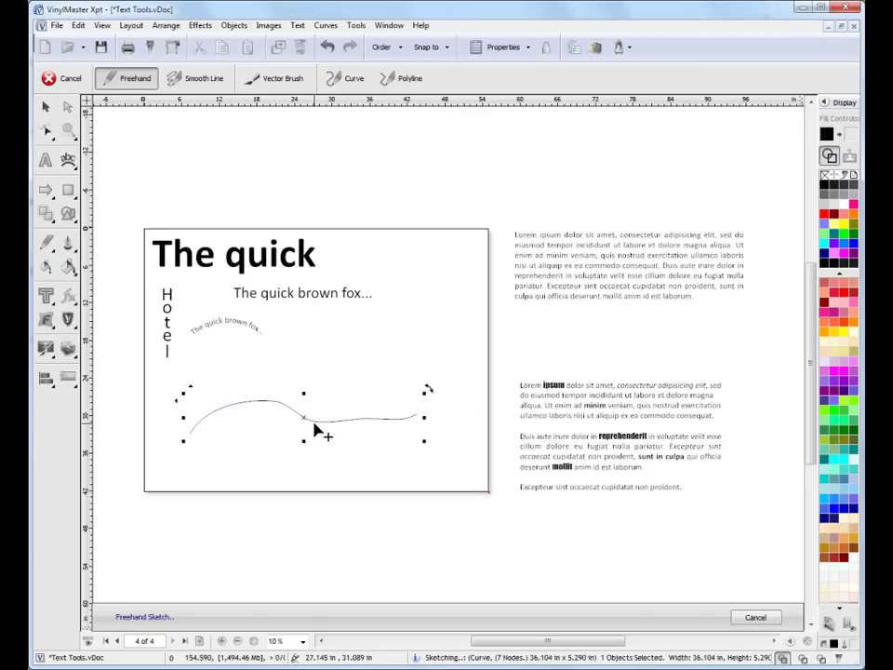
{"action": "left_click_drag", "start_coordinate": [308, 419], "coordinate": [312, 400]}
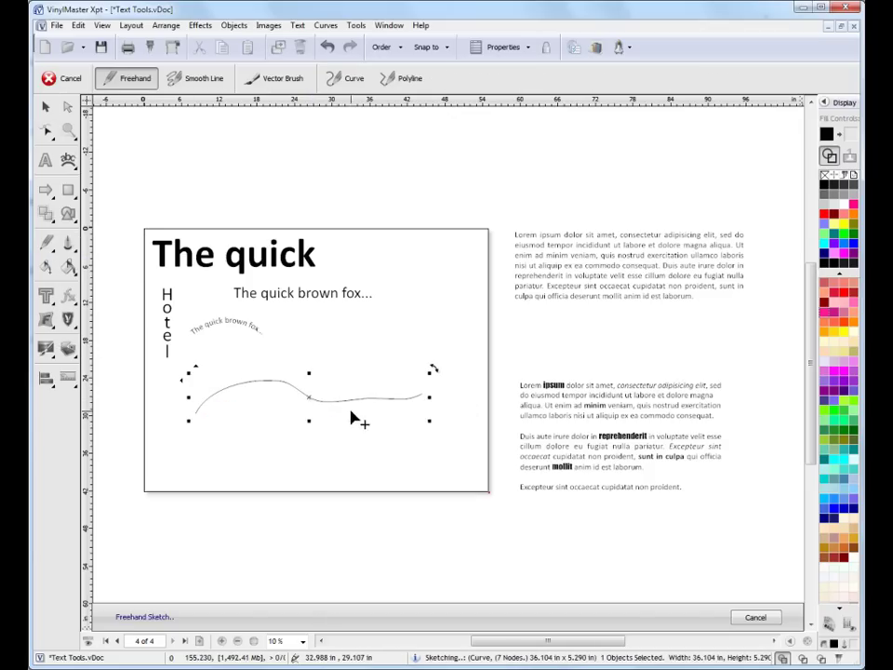
{"action": "key", "text": "Escape"}
Step: Fit the "The quick" heading to the freehand curve as path text and offset it about 1.7 in above the curve
{"action": "left_click", "coordinate": [321, 296]}
{"action": "key", "text": "Escape"}
{"action": "key", "text": "Tab"}
{"action": "left_click", "coordinate": [326, 407], "text": "shift"}
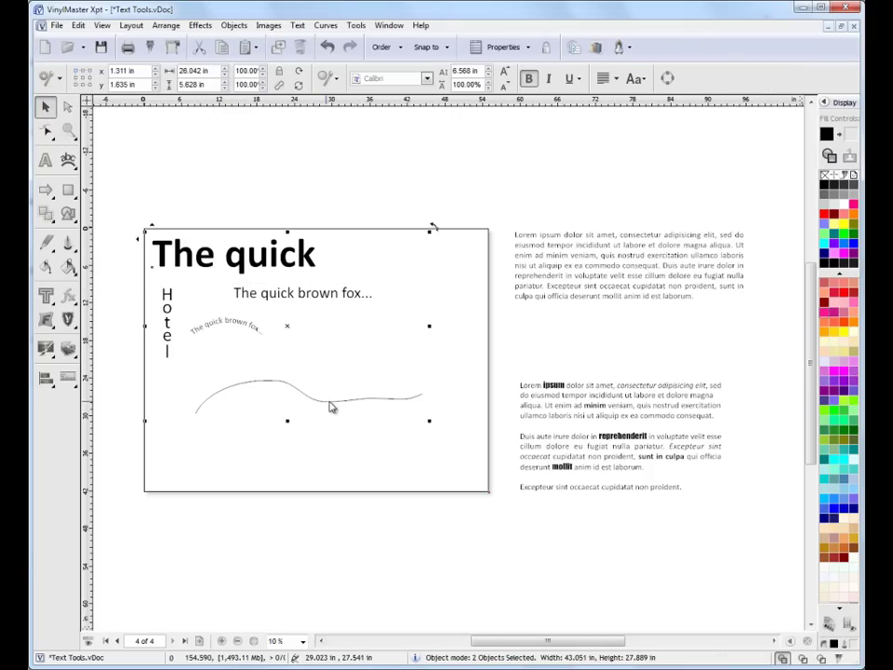
{"action": "left_click", "coordinate": [68, 161]}
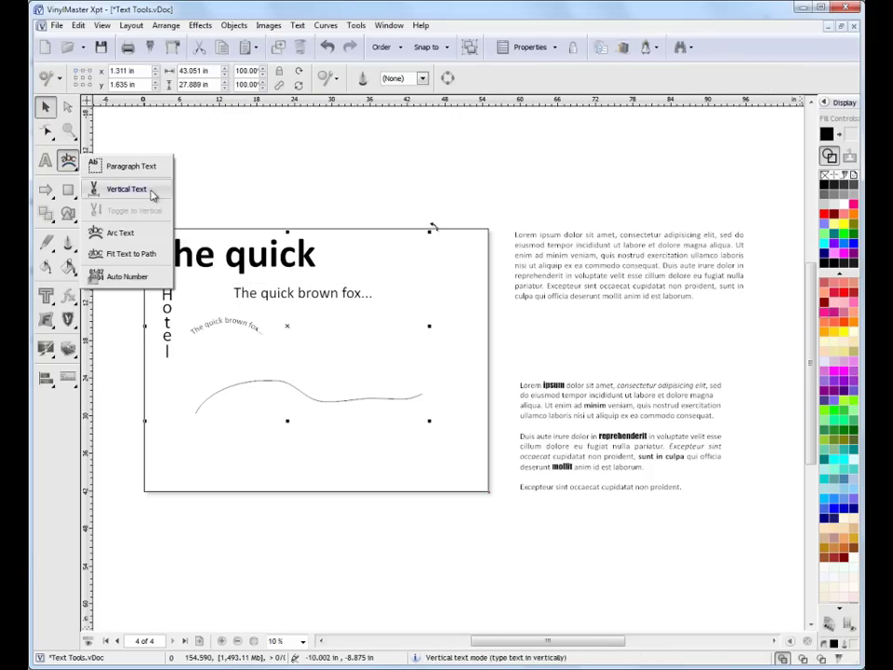
{"action": "left_click", "coordinate": [128, 257]}
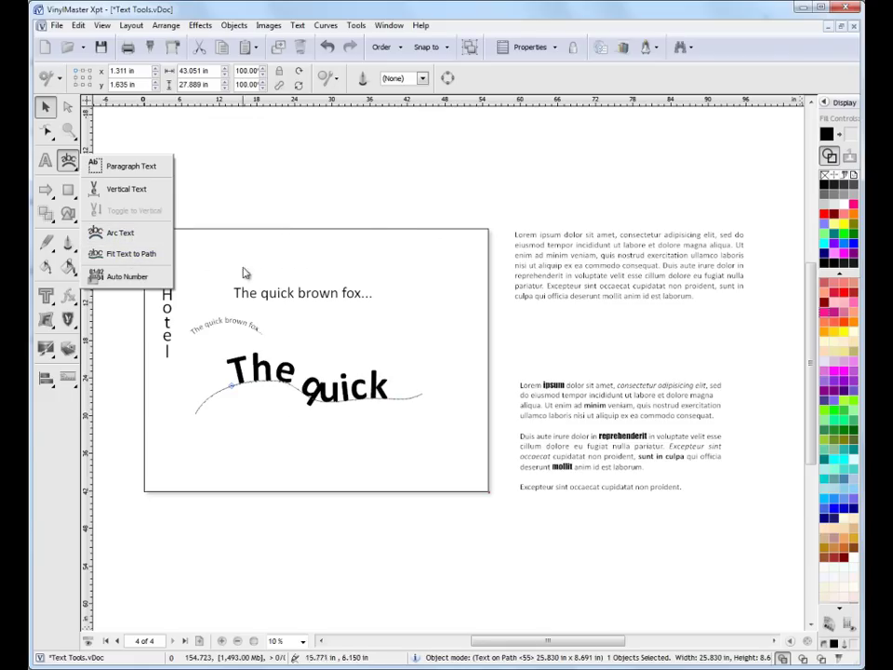
{"action": "left_click_drag", "start_coordinate": [235, 384], "coordinate": [317, 398]}
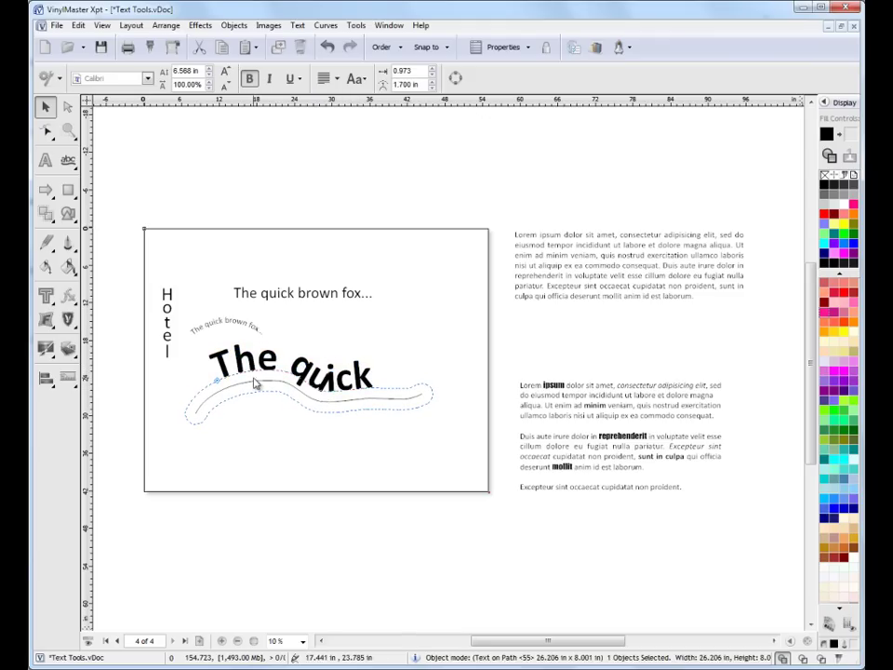
Step: Reshape the curve under "The quick" by moving its nodes to smooth the middle dip and steepen the starting bend
{"action": "left_click", "coordinate": [314, 402]}
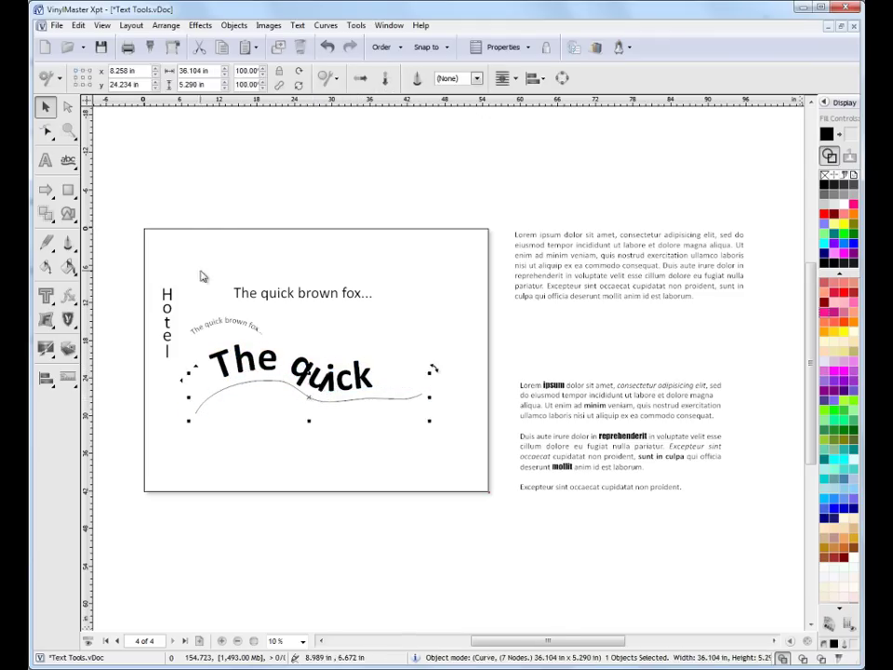
{"action": "left_click", "coordinate": [45, 131]}
{"action": "left_click_drag", "start_coordinate": [368, 398], "coordinate": [377, 394]}
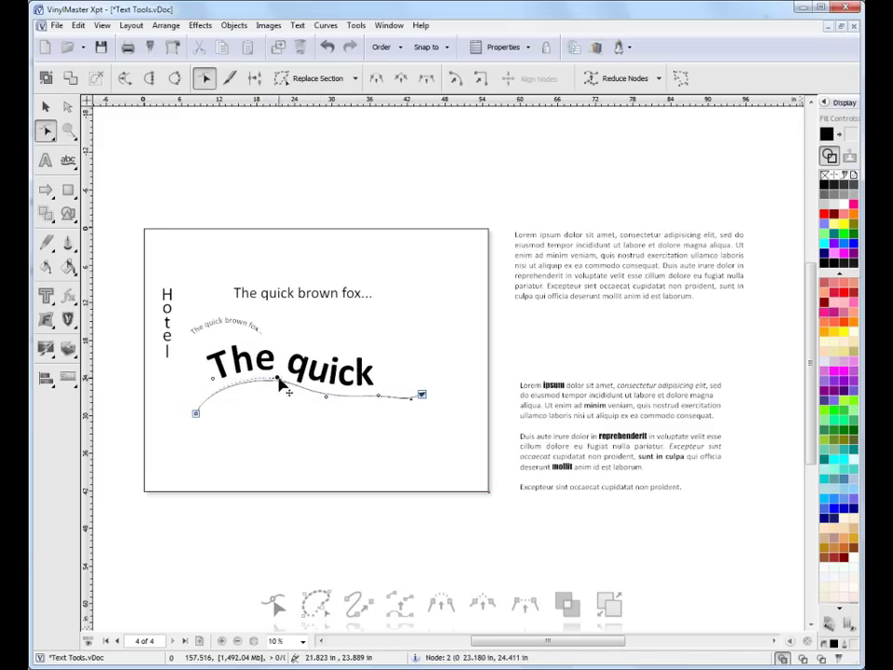
{"action": "left_click", "coordinate": [200, 381]}
{"action": "left_click", "coordinate": [301, 396]}
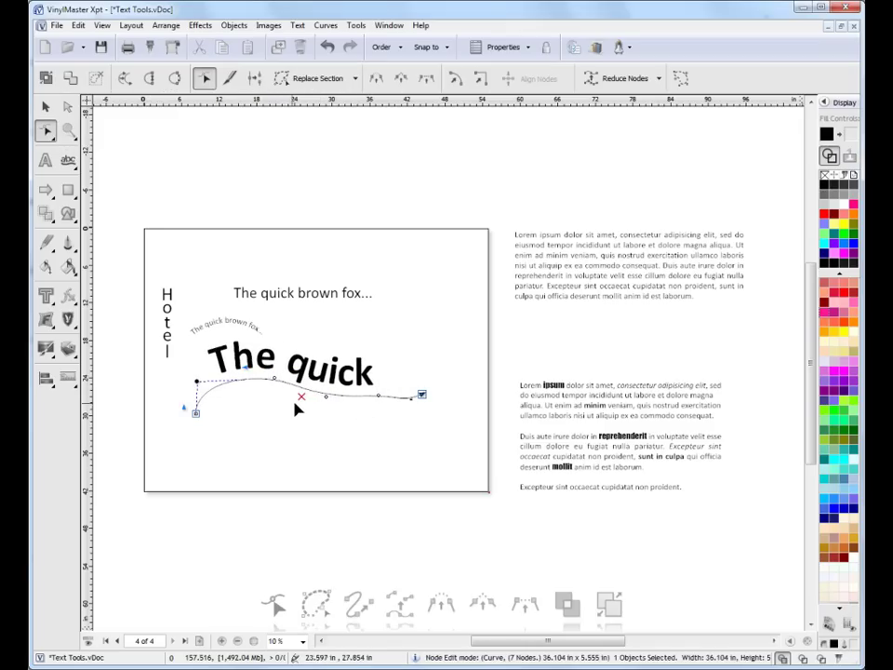
{"action": "left_click", "coordinate": [46, 106]}
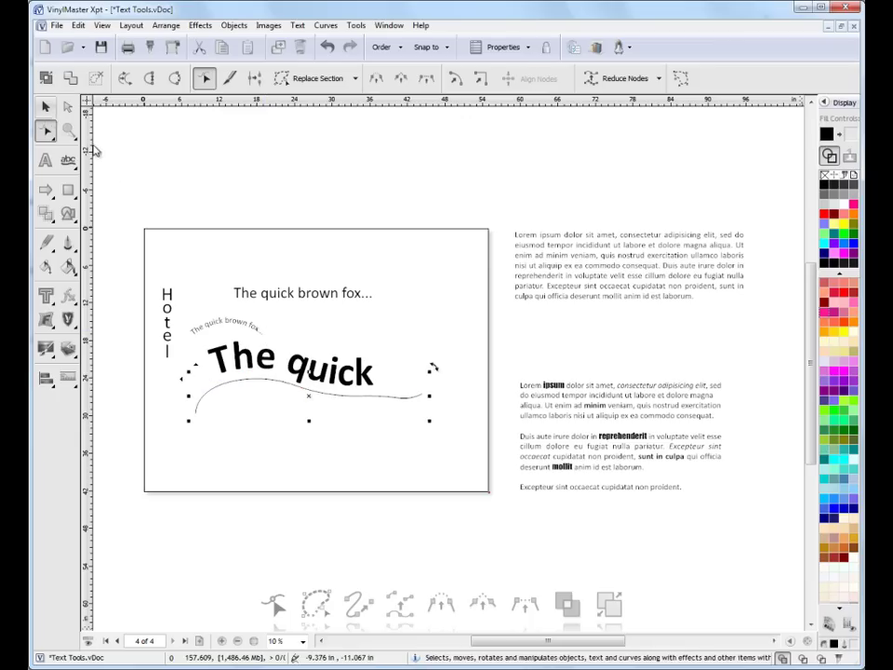
{"action": "left_click", "coordinate": [404, 285]}
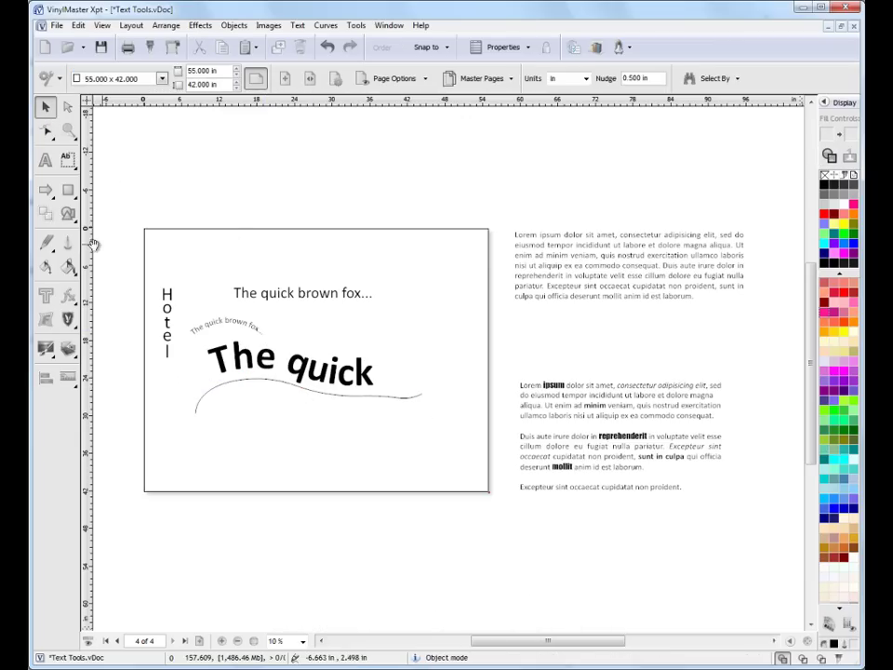
Step: Draw a rectangle about 18.2 in by 14.7 in and move it over the page's upper edge, to about x 8.7 in, y -12.5 in
{"action": "left_click", "coordinate": [68, 189]}
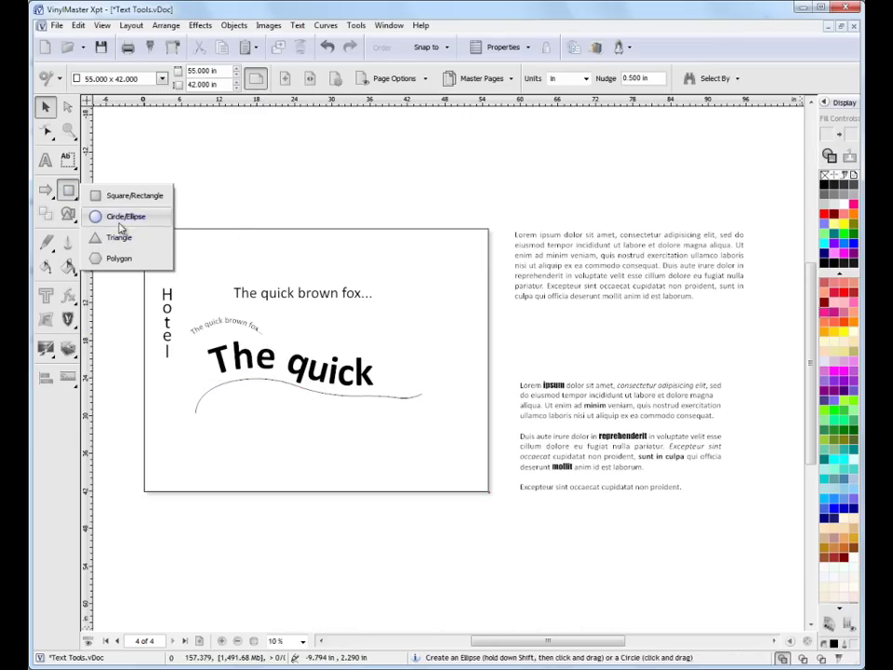
{"action": "left_click", "coordinate": [121, 195]}
{"action": "left_click_drag", "start_coordinate": [332, 208], "coordinate": [442, 292]}
{"action": "left_click_drag", "start_coordinate": [393, 253], "coordinate": [259, 196]}
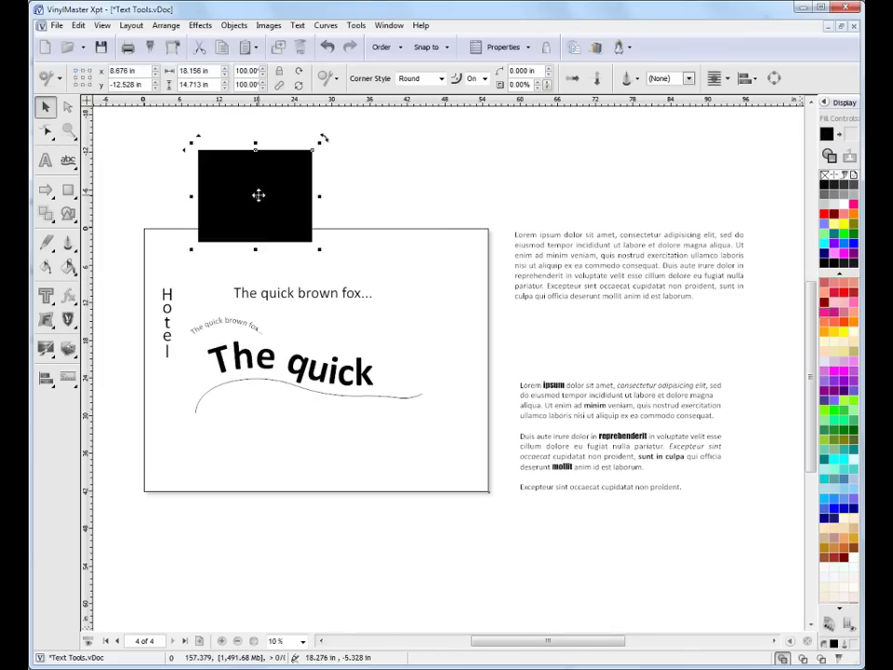
Step: Copy the unformatted Lorem ipsum paragraph's last sentence, starting "Excepteur sint", and paste it as artistic text above the page
{"action": "left_click", "coordinate": [54, 160]}
{"action": "left_click_drag", "start_coordinate": [518, 235], "coordinate": [618, 233]}
{"action": "left_click", "coordinate": [613, 245]}
{"action": "left_click_drag", "start_coordinate": [696, 295], "coordinate": [546, 285]}
{"action": "key", "text": "ctrl+c"}
{"action": "left_click", "coordinate": [382, 157]}
{"action": "key", "text": "ctrl+v"}
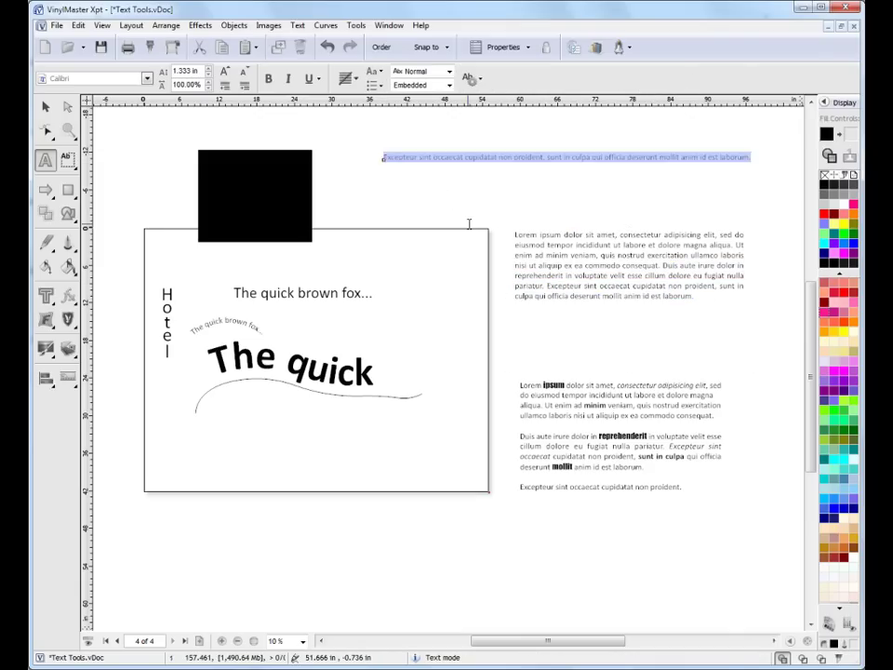
{"action": "left_click", "coordinate": [45, 106]}
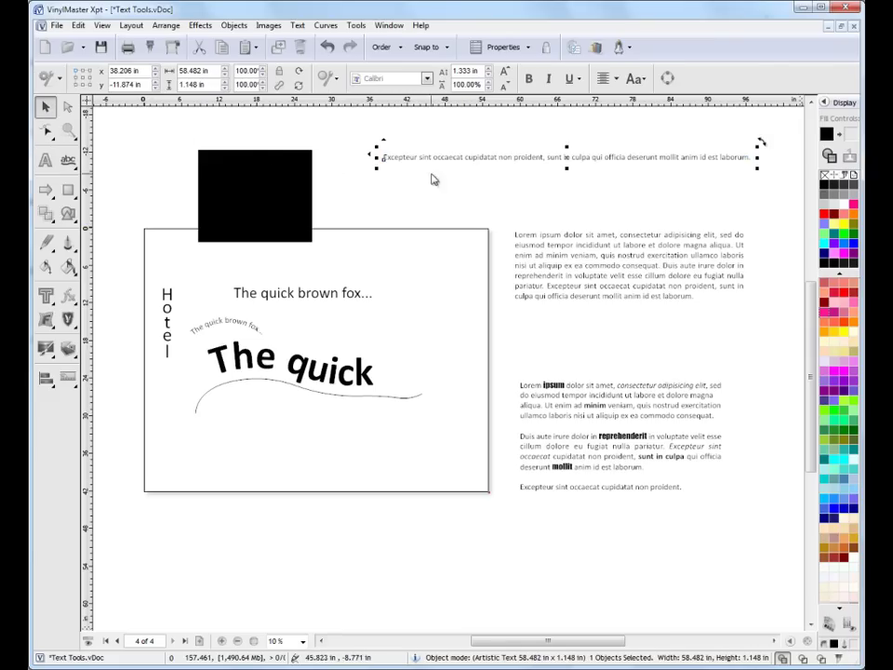
Step: Fit the pasted "Excepteur sint" sentence around the black rectangle as path text and offset it about 2 in from the edges
{"action": "left_click_drag", "start_coordinate": [412, 159], "coordinate": [377, 139]}
{"action": "left_click", "coordinate": [269, 184], "text": "shift"}
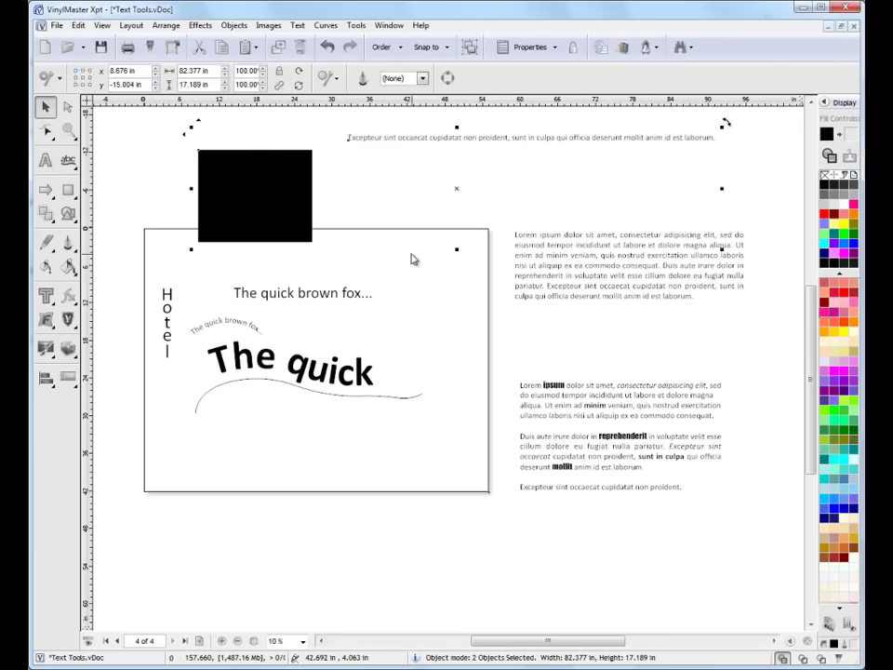
{"action": "left_click", "coordinate": [68, 160]}
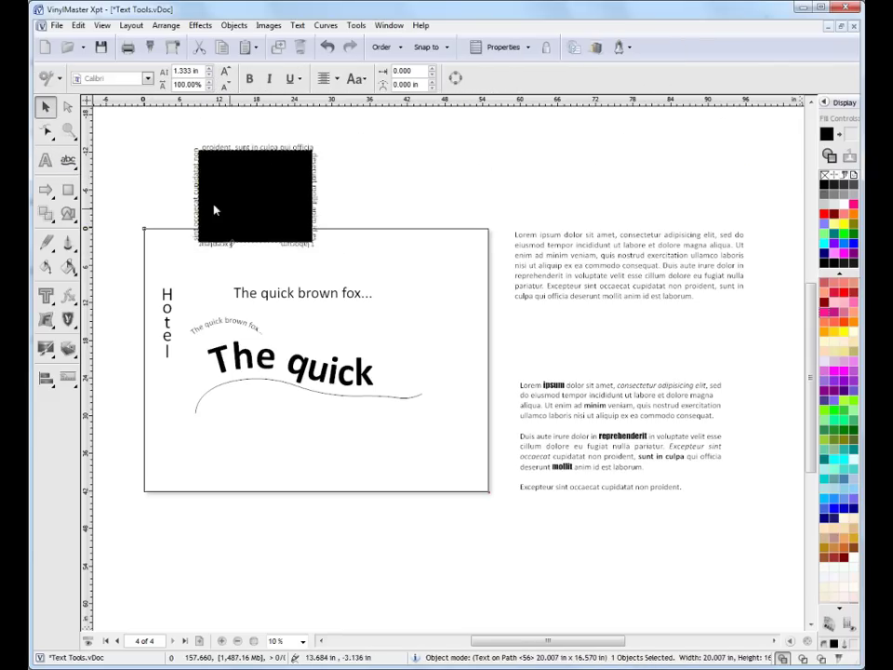
{"action": "mouse_move", "coordinate": [253, 251]}
{"action": "left_mouse_down"}
{"action": "mouse_move", "coordinate": [253, 259]}
{"action": "mouse_move", "coordinate": [192, 257]}
{"action": "mouse_move", "coordinate": [185, 244]}
{"action": "mouse_move", "coordinate": [197, 164]}
{"action": "mouse_move", "coordinate": [295, 148]}
{"action": "mouse_move", "coordinate": [314, 244]}
{"action": "mouse_move", "coordinate": [246, 259]}
{"action": "left_mouse_up"}
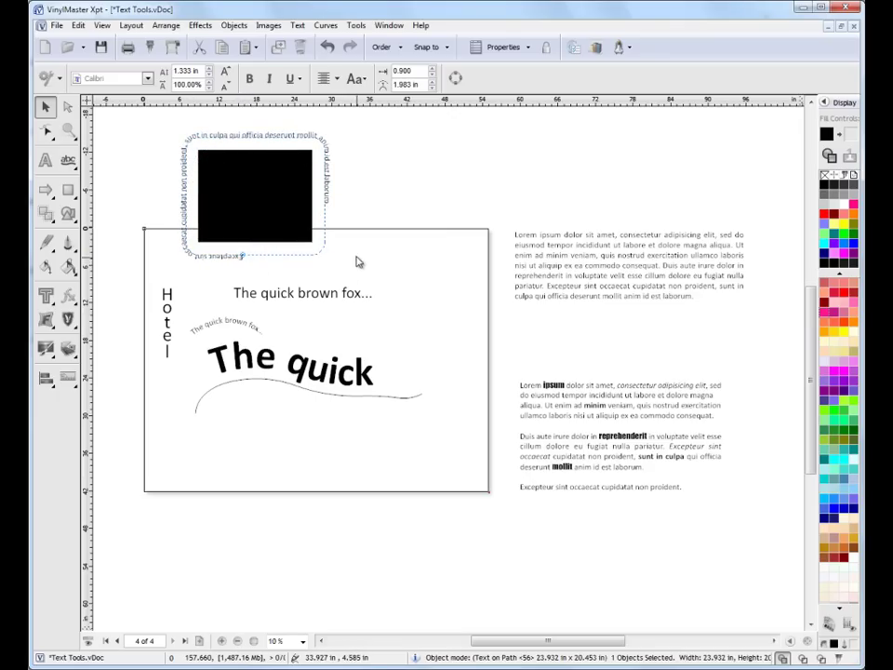
Step: Slide the path text's starting point along the path to the black rectangle's left side, at a path position of about 0.069
{"action": "left_click", "coordinate": [68, 130]}
{"action": "left_click_drag", "start_coordinate": [158, 123], "coordinate": [389, 305]}
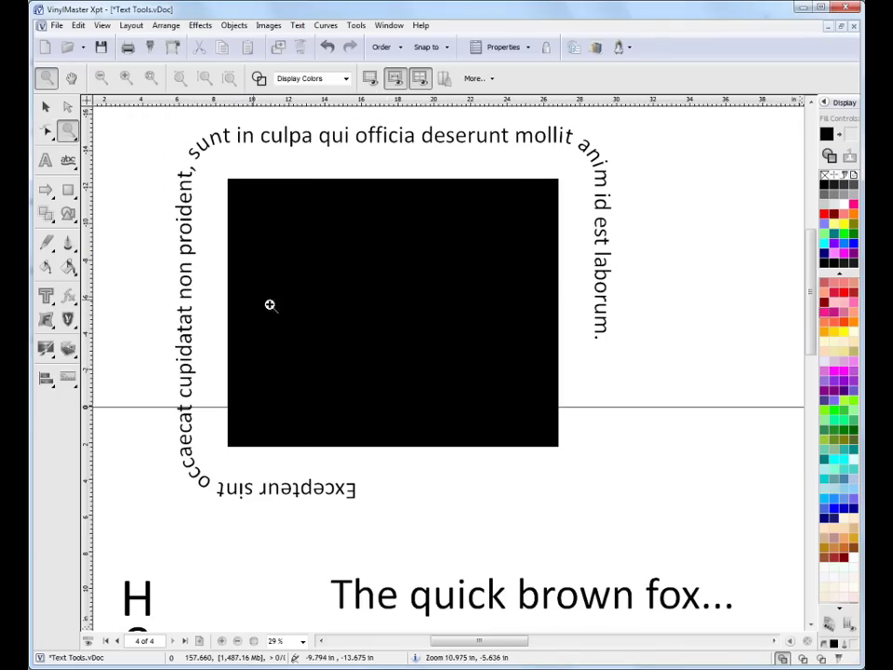
{"action": "left_click", "coordinate": [45, 130]}
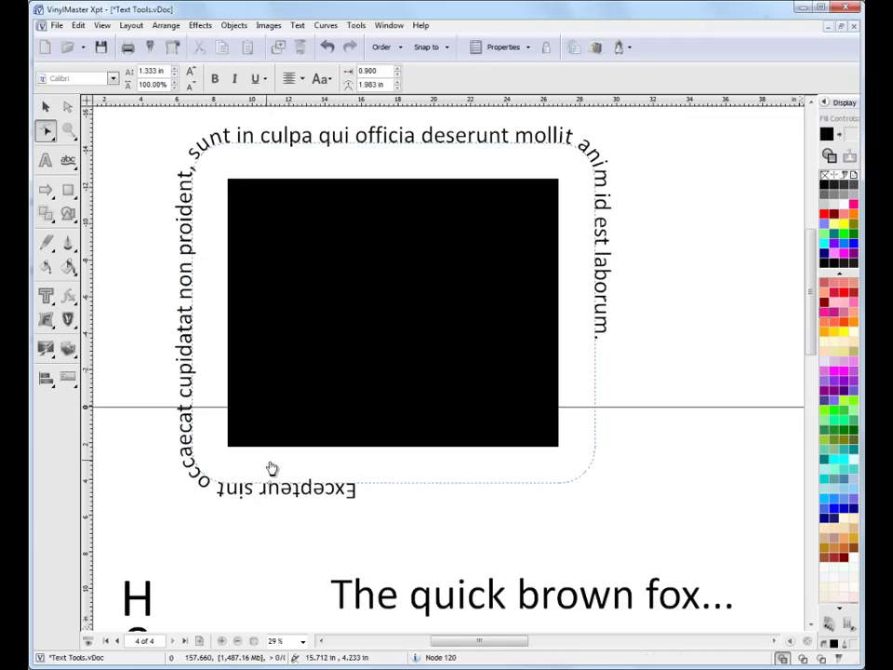
{"action": "left_click_drag", "start_coordinate": [183, 409], "coordinate": [282, 425]}
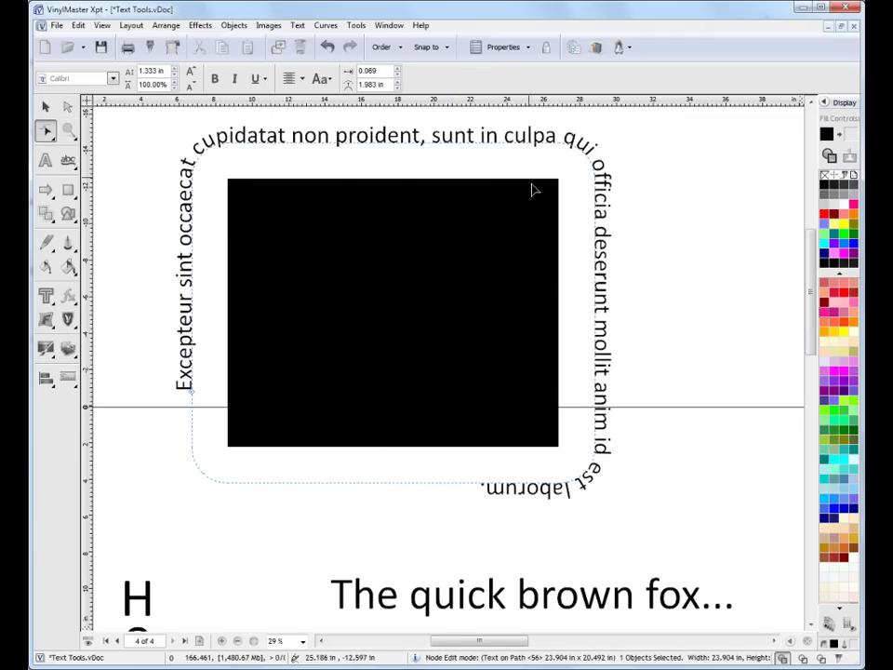
Step: Make the word "proident" in the path text around the rectangle bold and italic
{"action": "double_click", "coordinate": [304, 153]}
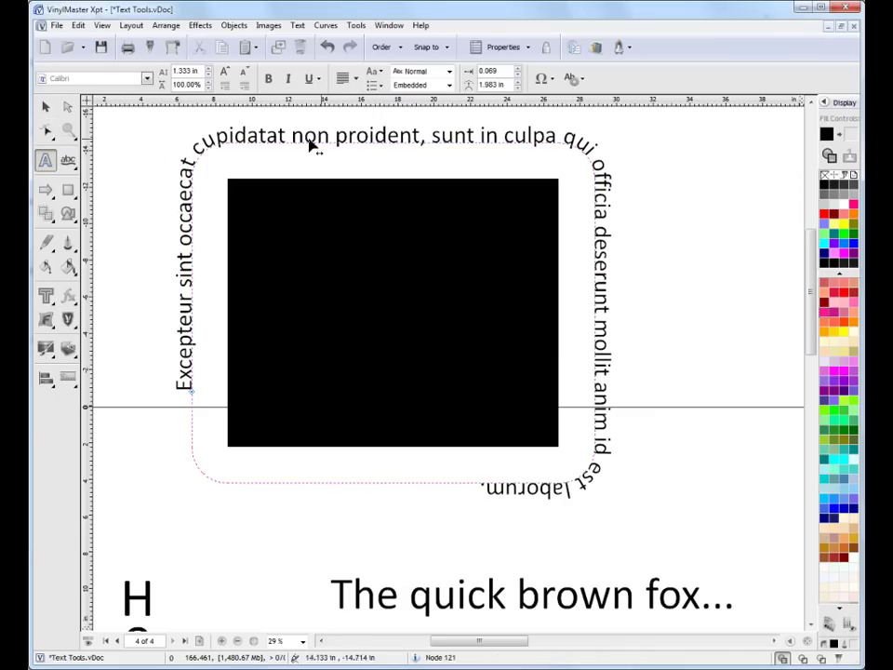
{"action": "left_click_drag", "start_coordinate": [348, 138], "coordinate": [426, 138]}
{"action": "double_click", "coordinate": [425, 138]}
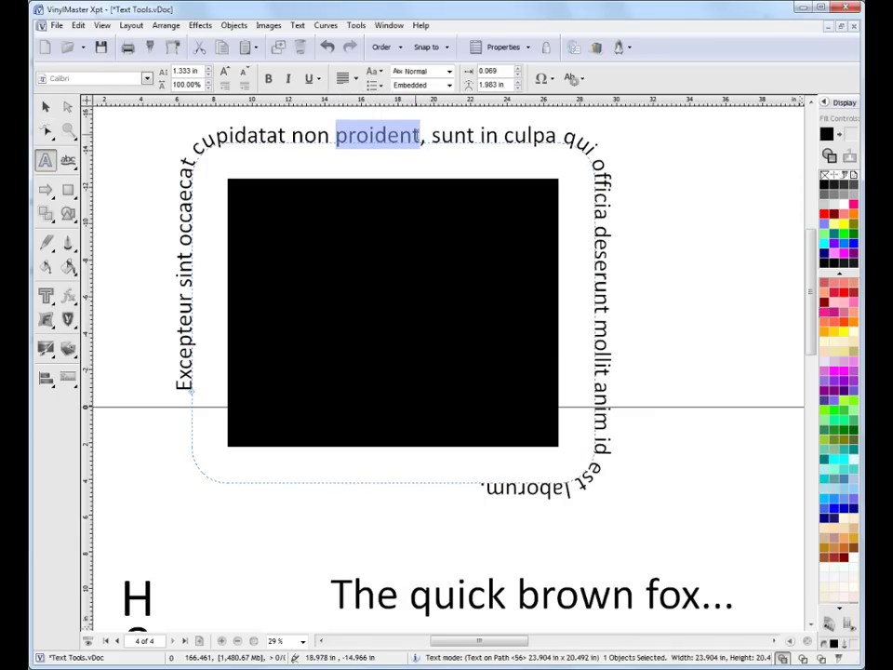
{"action": "left_click", "coordinate": [268, 78]}
{"action": "left_click", "coordinate": [287, 78]}
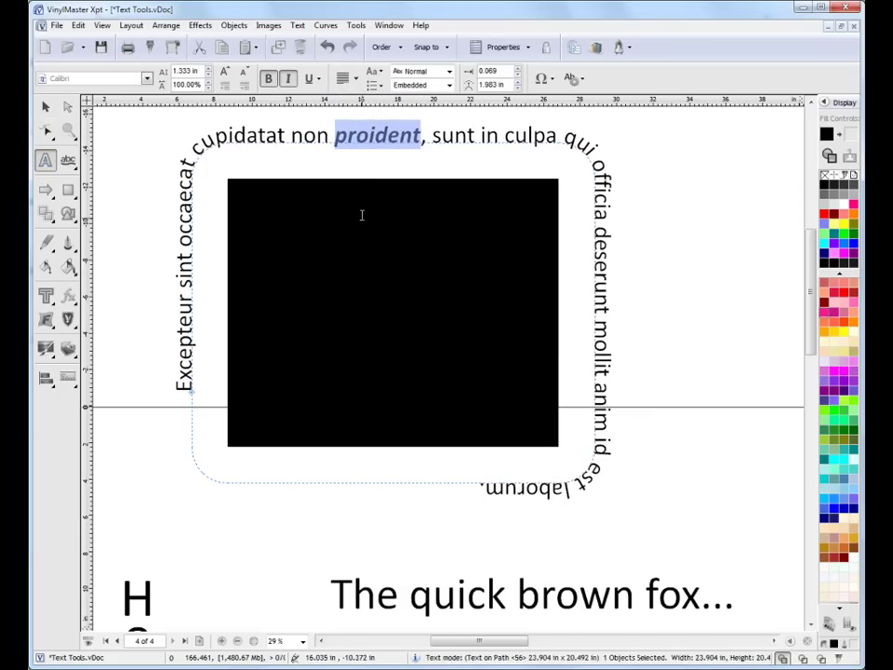
{"action": "left_click", "coordinate": [315, 136]}
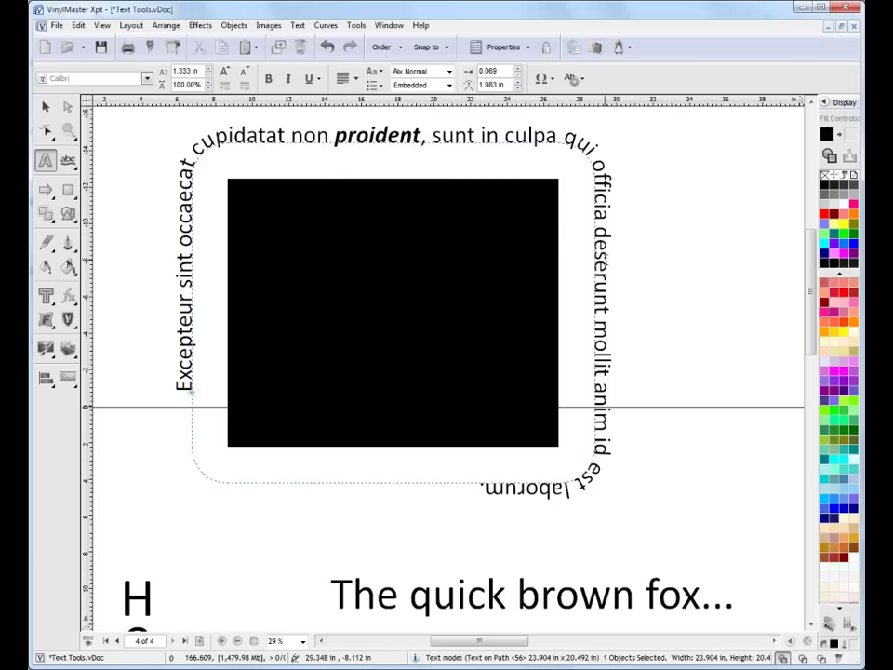
{"action": "scroll", "coordinate": [781, 421], "scroll_direction": "down", "scroll_amount": 3}
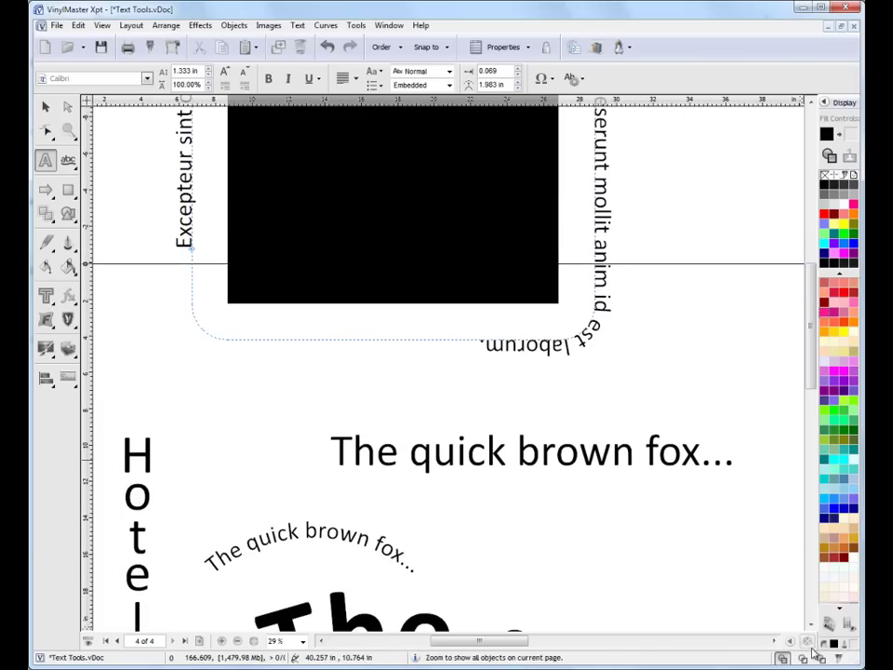
{"action": "scroll", "coordinate": [685, 556], "scroll_direction": "down", "scroll_amount": 2}
{"action": "left_click", "coordinate": [77, 167]}
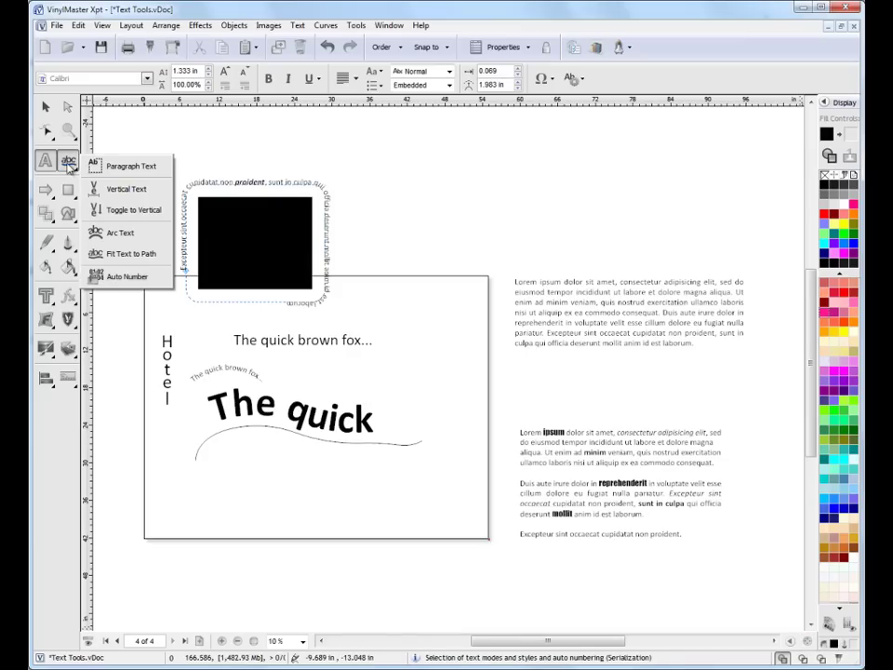
{"action": "left_click", "coordinate": [45, 106]}
{"action": "left_click", "coordinate": [265, 342]}
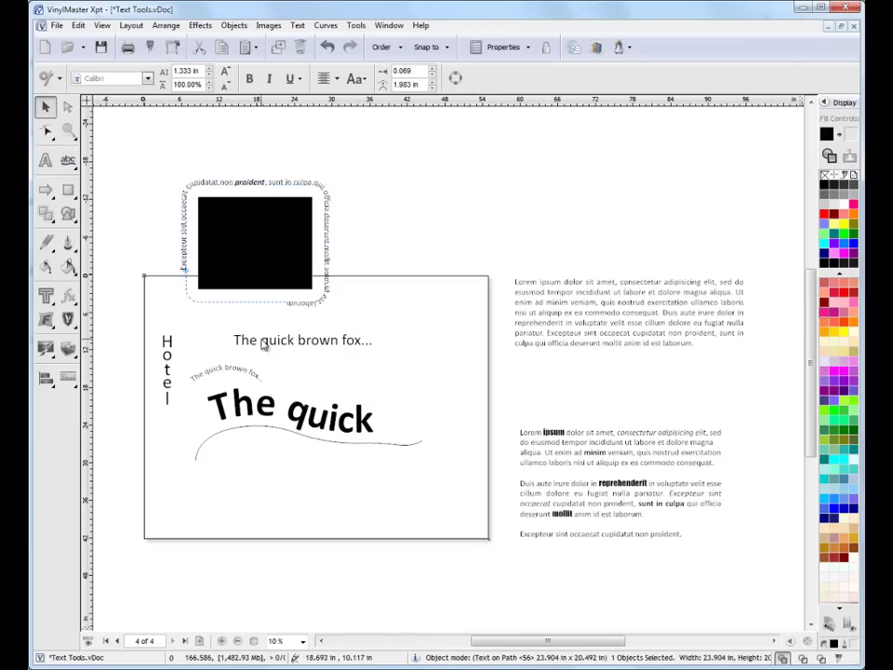
{"action": "left_click", "coordinate": [230, 350]}
{"action": "left_click", "coordinate": [167, 354]}
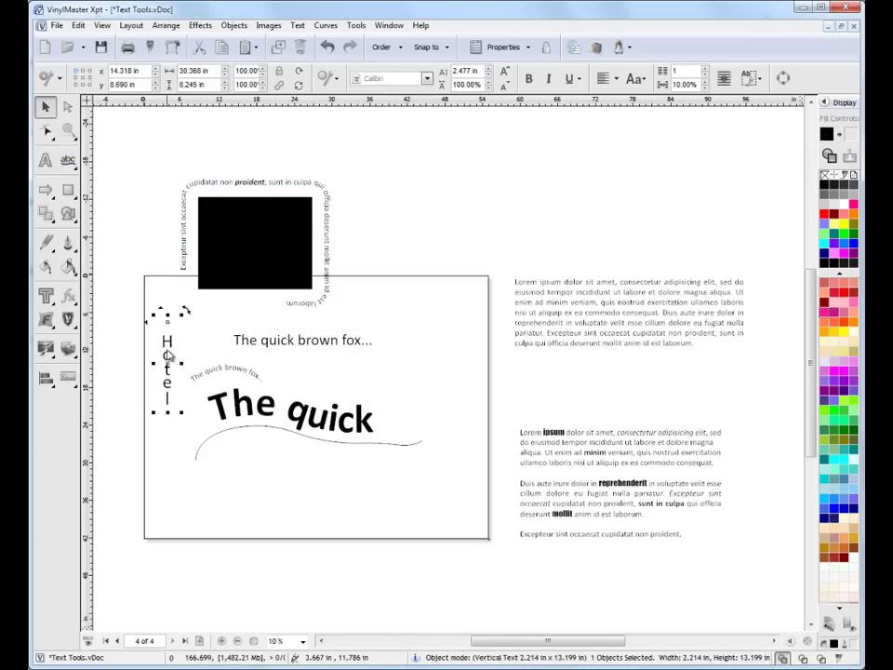
{"action": "left_click", "coordinate": [529, 290]}
Step: Place a small artistic text "a" above the page, to the right of the black rectangle
{"action": "left_click", "coordinate": [45, 160]}
{"action": "left_click", "coordinate": [374, 175]}
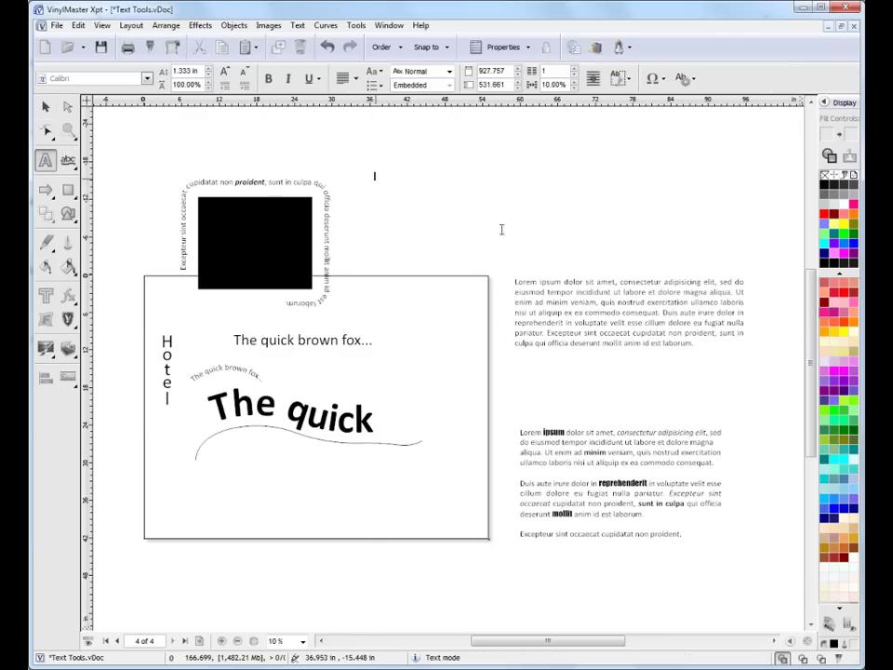
{"action": "type", "text": "a"}
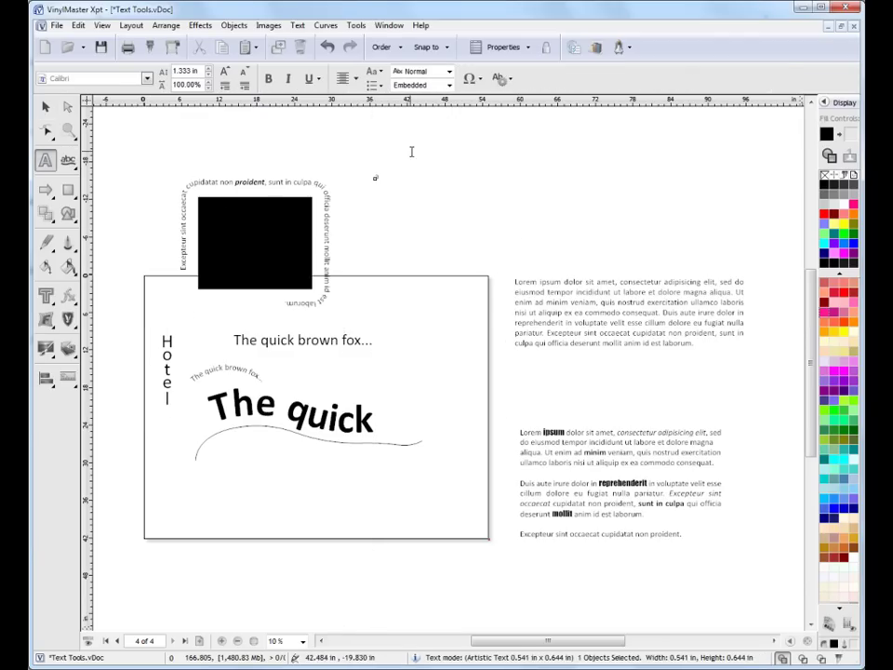
Step: Add auto numbering from 1 to 10 in increments of 1 with prefix "Lot" and suffix "ReMax", about 28.4 in by 32.6 in
{"action": "left_click", "coordinate": [68, 161]}
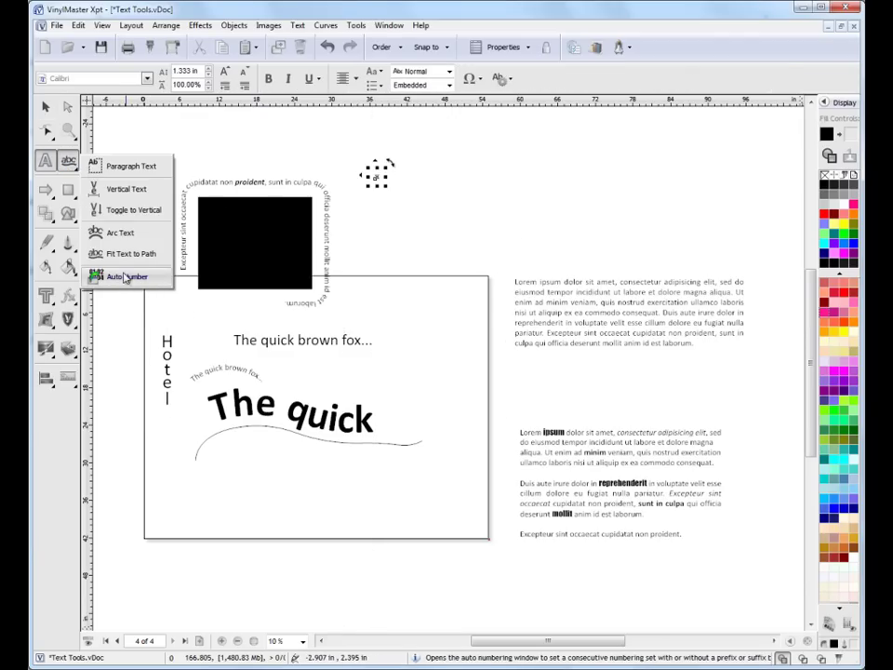
{"action": "left_click", "coordinate": [127, 278]}
{"action": "left_click", "coordinate": [566, 327]}
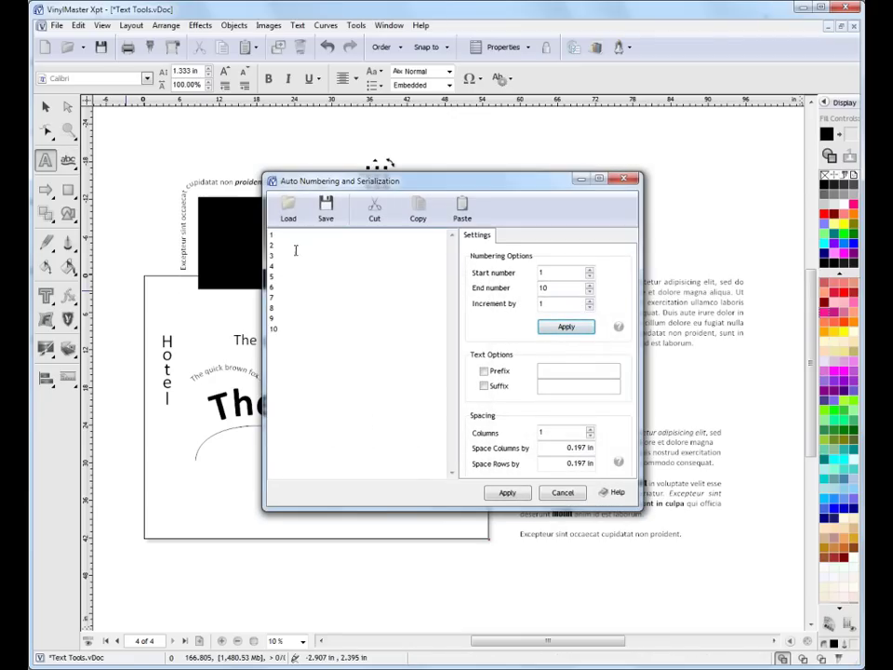
{"action": "left_click", "coordinate": [507, 374]}
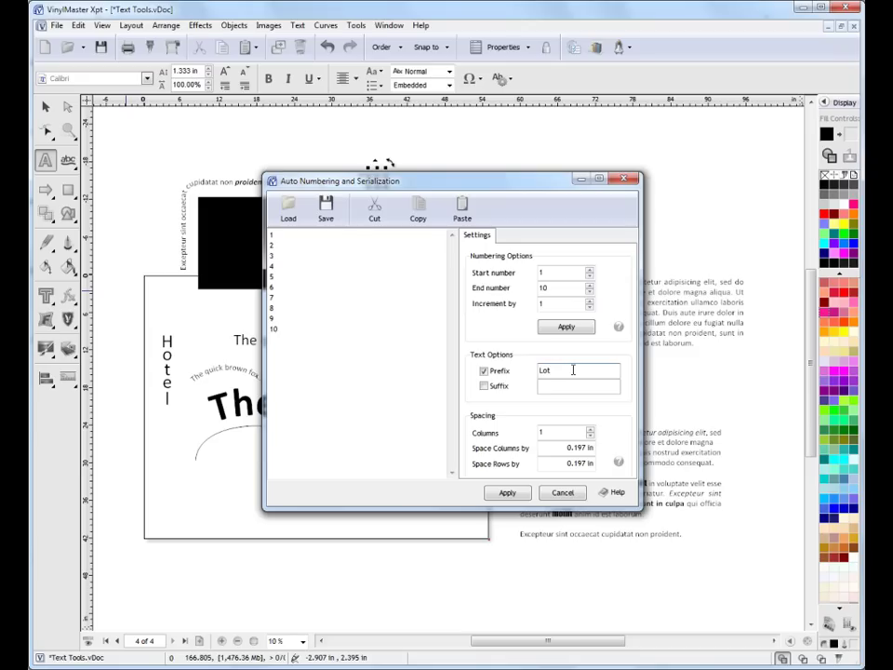
{"action": "left_click", "coordinate": [508, 387]}
{"action": "left_click", "coordinate": [550, 388]}
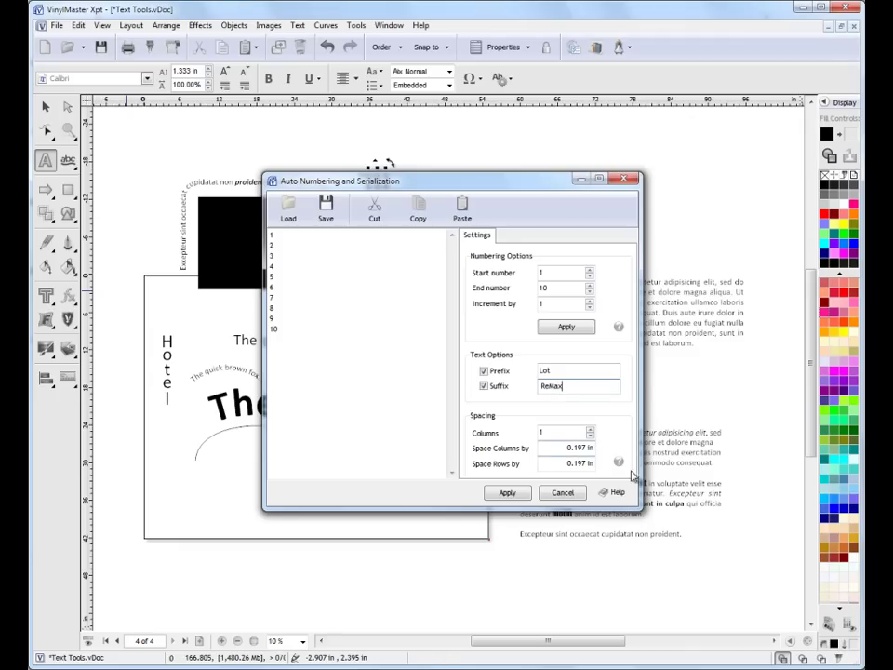
{"action": "left_click", "coordinate": [507, 492]}
{"action": "left_click_drag", "start_coordinate": [423, 221], "coordinate": [549, 418]}
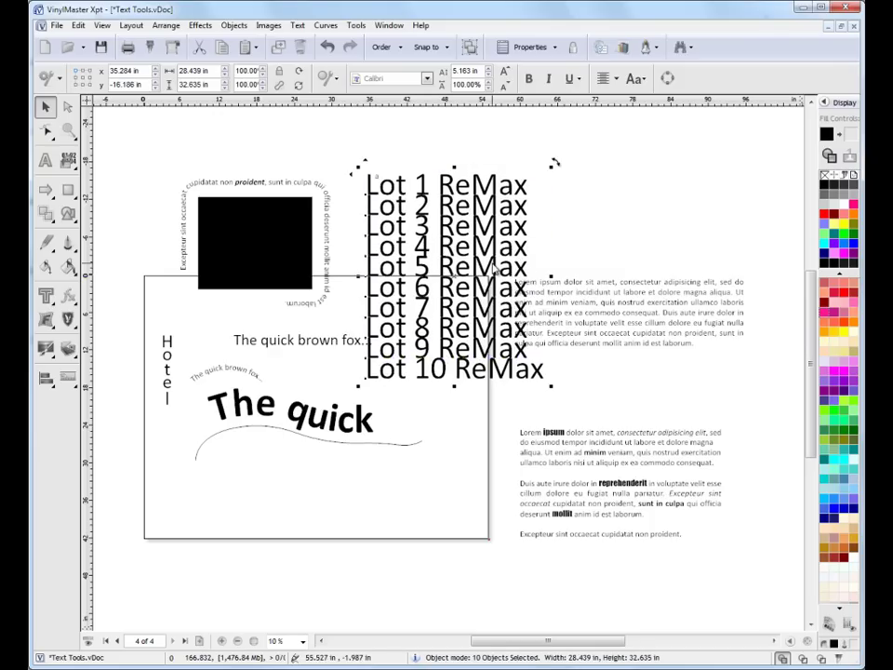
Step: Scale the numbered Lot list down to about 9.8 in by 11.2 in and move it above the page, beside the black rectangle
{"action": "left_click_drag", "start_coordinate": [551, 387], "coordinate": [428, 240]}
{"action": "left_click_drag", "start_coordinate": [389, 205], "coordinate": [415, 214]}
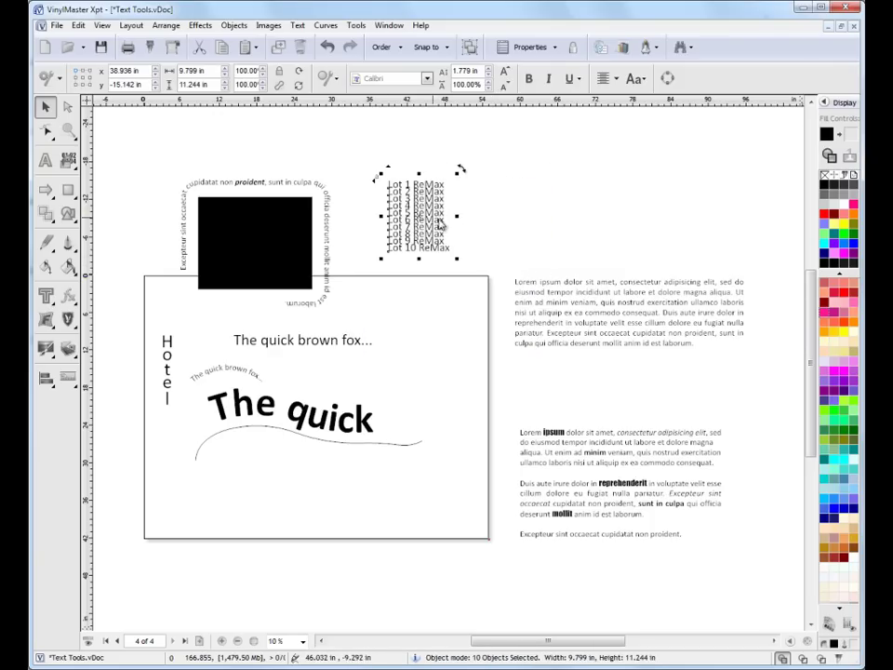
{"action": "left_click", "coordinate": [455, 305]}
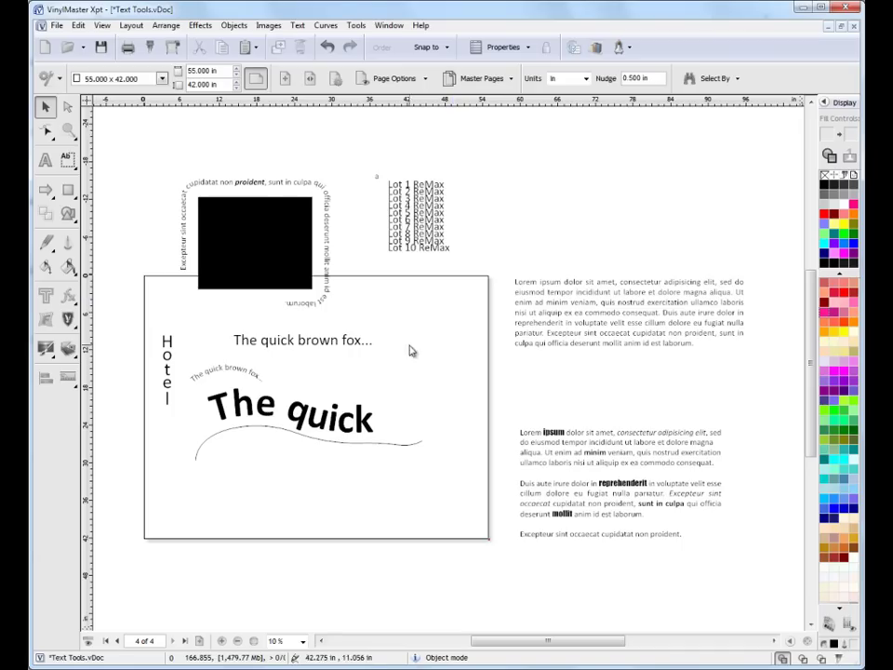
Step: Examine the text tools and conversion options offered for the unformatted Lorem ipsum paragraph
{"action": "left_click", "coordinate": [548, 310]}
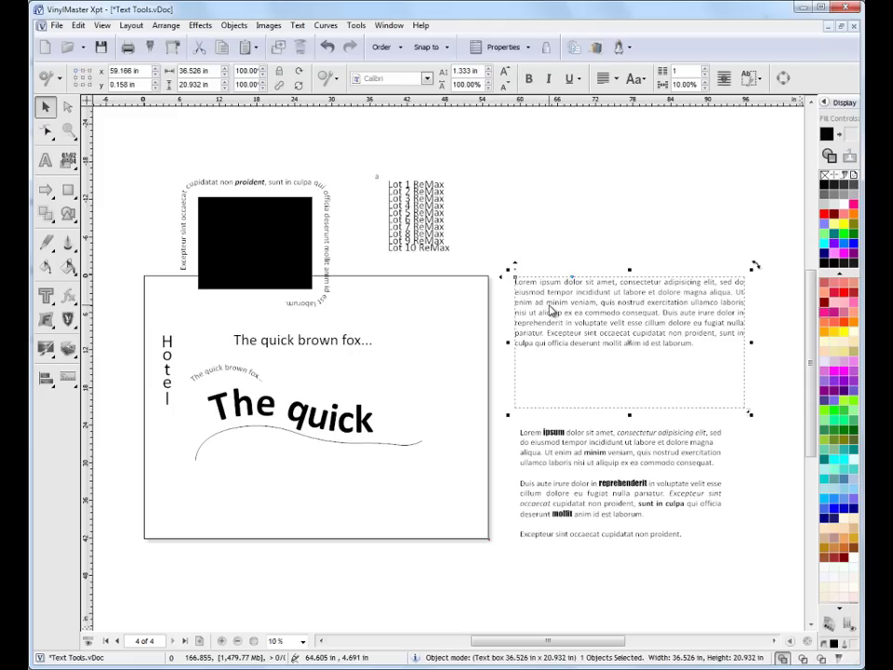
{"action": "right_click", "coordinate": [551, 309]}
{"action": "mouse_move", "coordinate": [636, 323]}
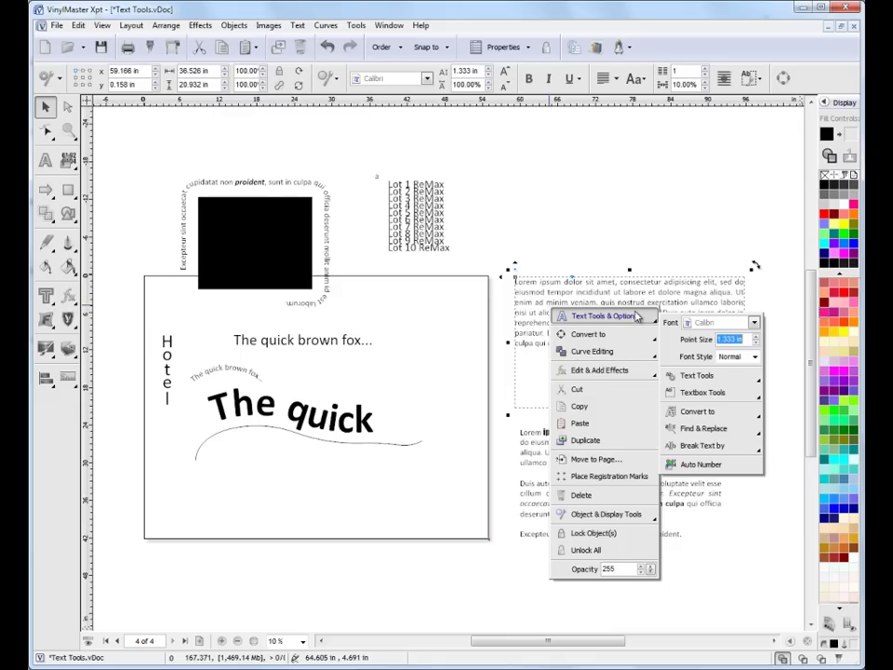
{"action": "mouse_move", "coordinate": [712, 378]}
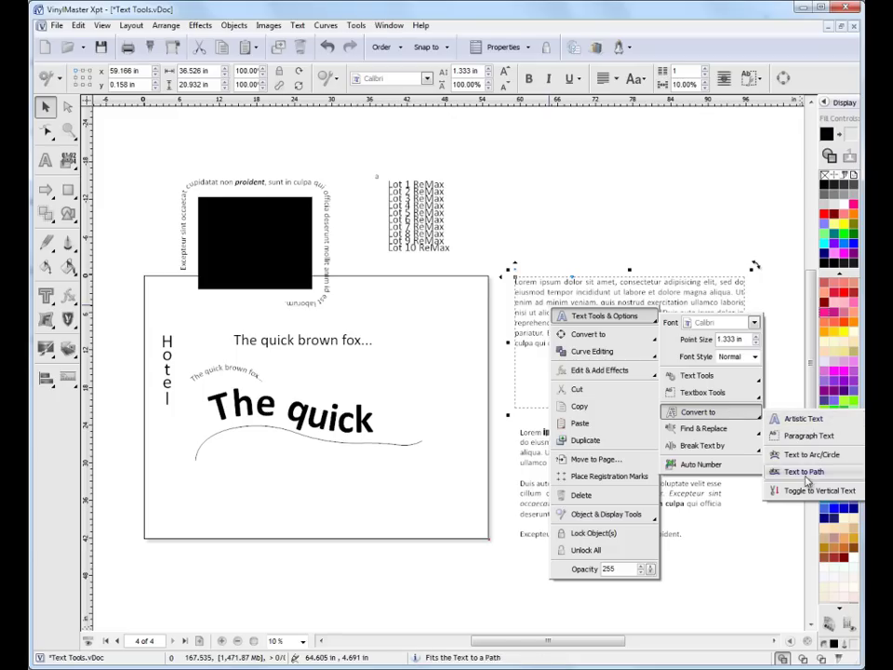
{"action": "mouse_move", "coordinate": [725, 434]}
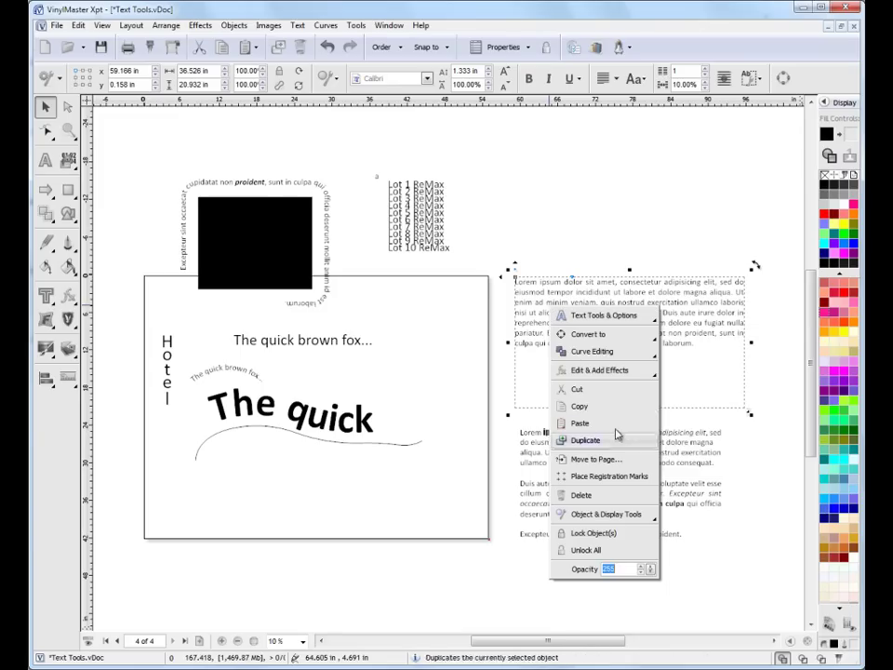
{"action": "mouse_move", "coordinate": [614, 336]}
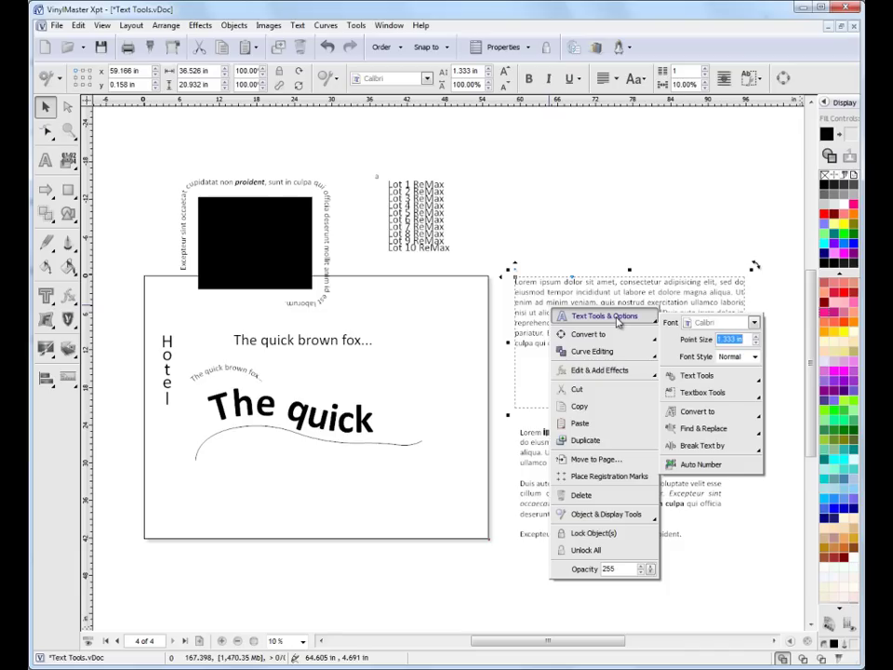
Step: Change the font of the "Lot 10 ReMax" line to Impact
{"action": "left_click", "coordinate": [437, 249]}
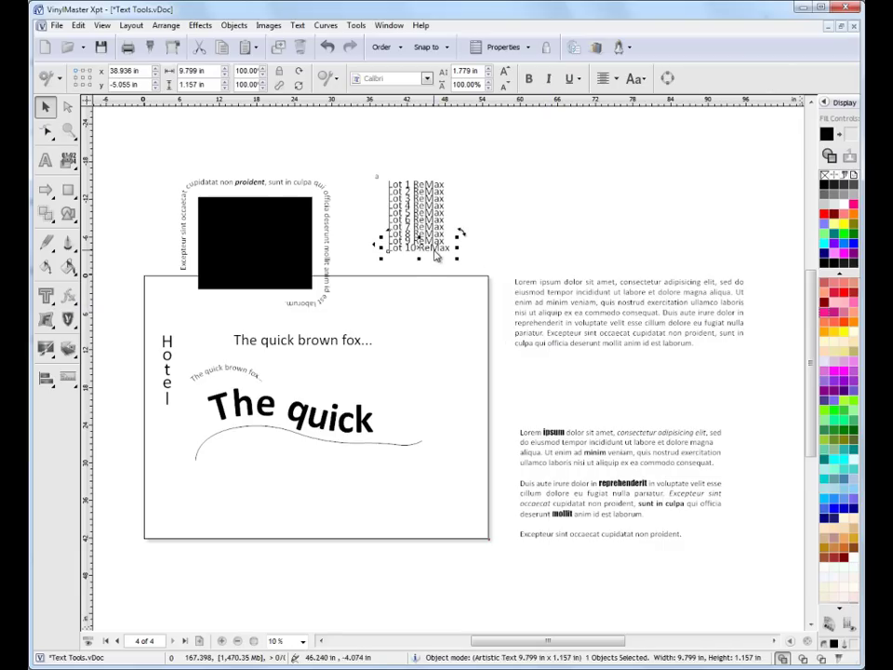
{"action": "right_click", "coordinate": [437, 253]}
{"action": "mouse_move", "coordinate": [510, 270]}
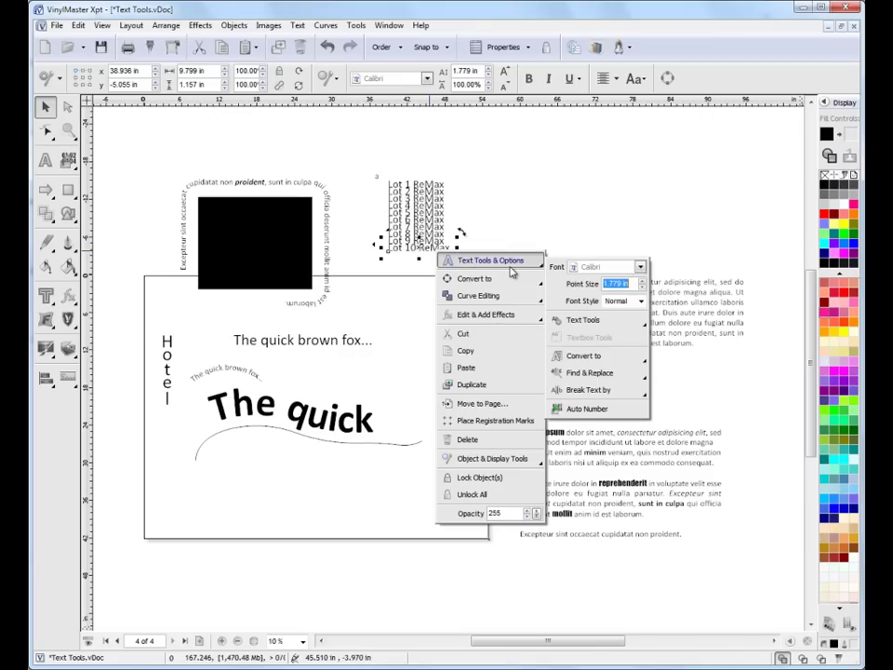
{"action": "left_click", "coordinate": [639, 267]}
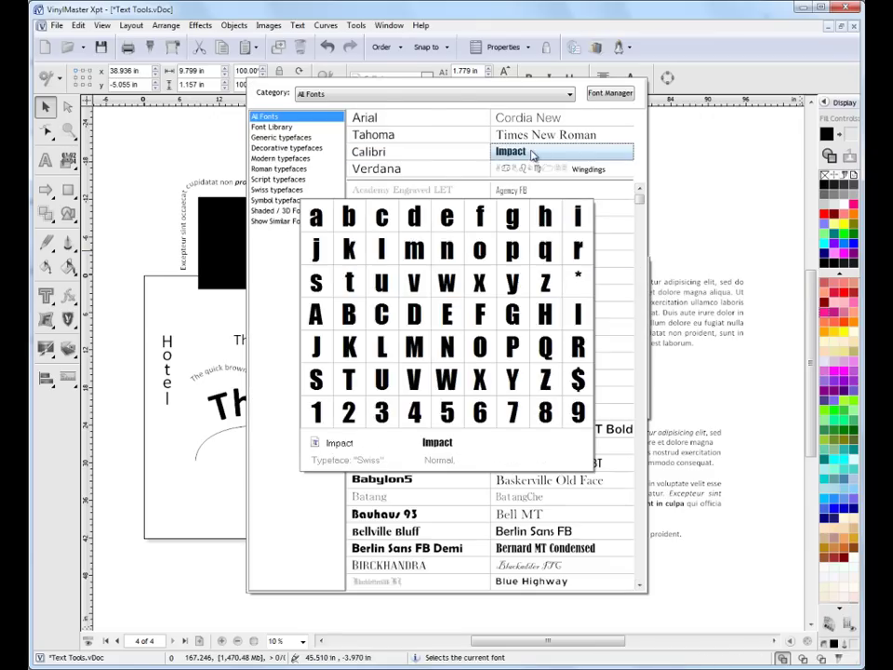
{"action": "left_click", "coordinate": [517, 151]}
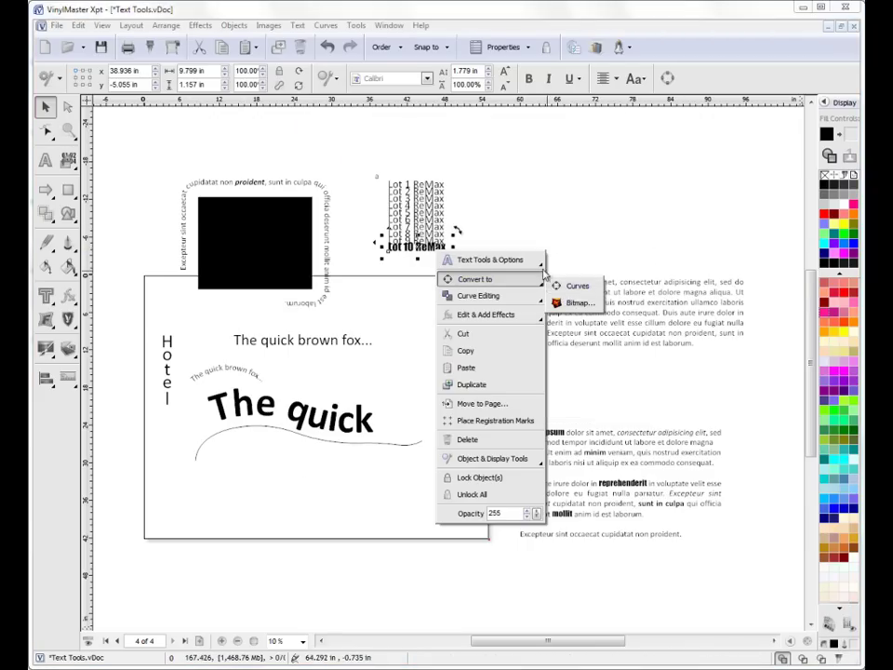
{"action": "left_click", "coordinate": [615, 283]}
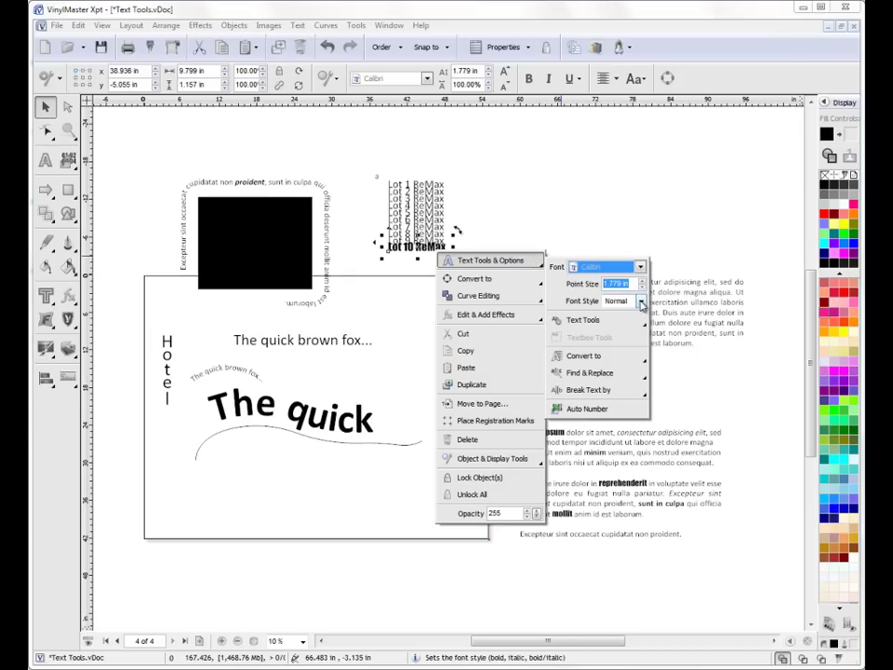
{"action": "mouse_move", "coordinate": [641, 325]}
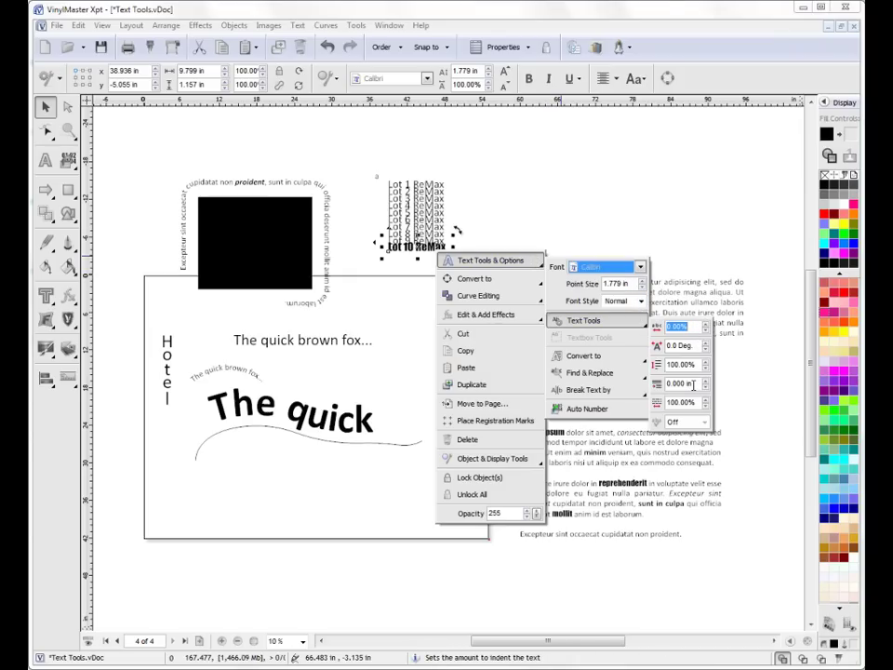
{"action": "left_click", "coordinate": [464, 255]}
Step: Move the "Lot 10 ReMax" line down onto the page, just above the end of "The quick brown fox..."
{"action": "left_click", "coordinate": [434, 251]}
{"action": "left_click_drag", "start_coordinate": [434, 252], "coordinate": [444, 307]}
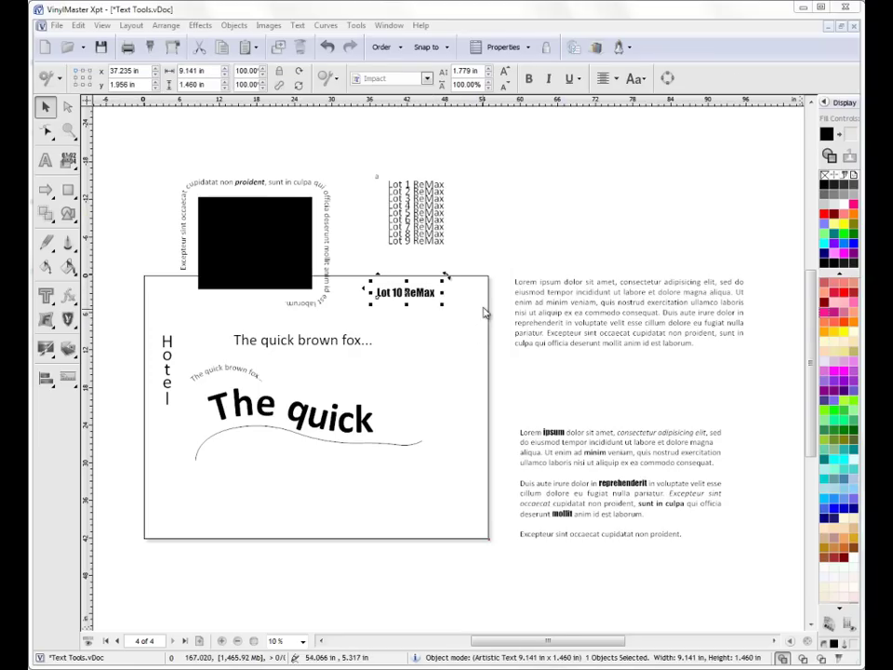
{"action": "left_click_drag", "start_coordinate": [455, 320], "coordinate": [430, 320]}
{"action": "left_click", "coordinate": [431, 321]}
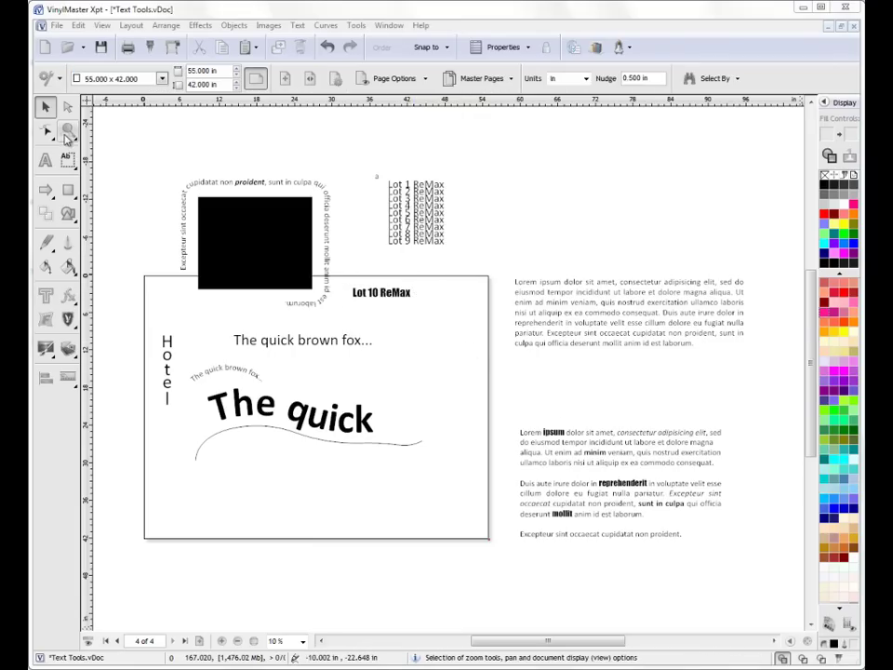
Step: Examine the style, effect, character and paragraph formatting, tab and column options offered for the formatted Lorem ipsum text box
{"action": "left_click", "coordinate": [68, 132]}
{"action": "left_click_drag", "start_coordinate": [494, 410], "coordinate": [766, 581]}
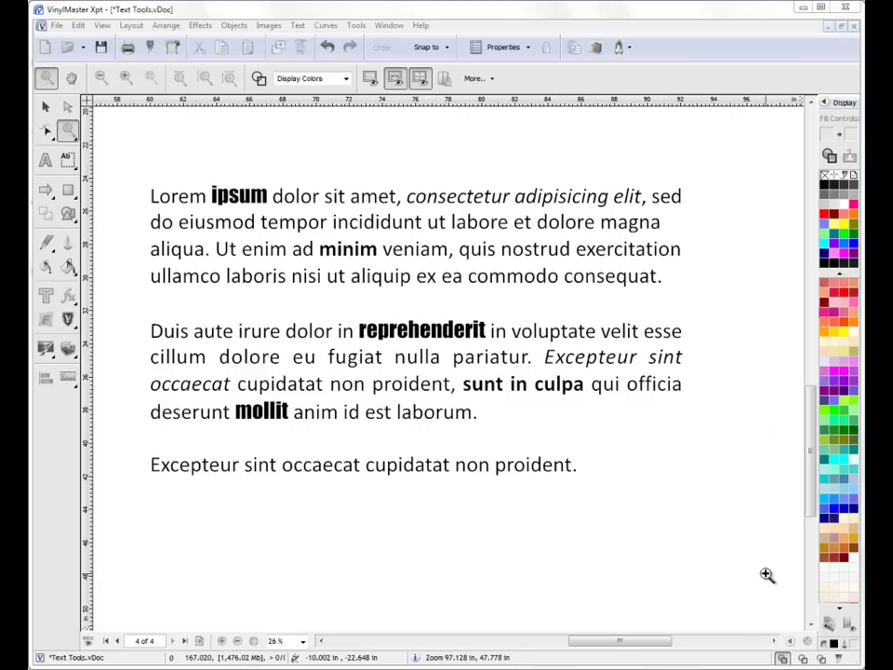
{"action": "left_click", "coordinate": [46, 106]}
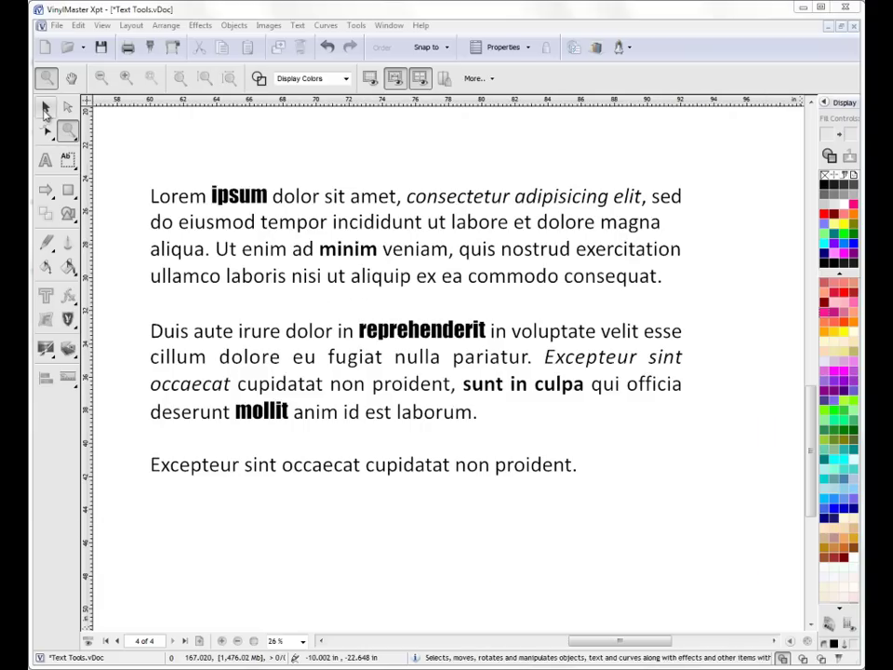
{"action": "left_click", "coordinate": [218, 227]}
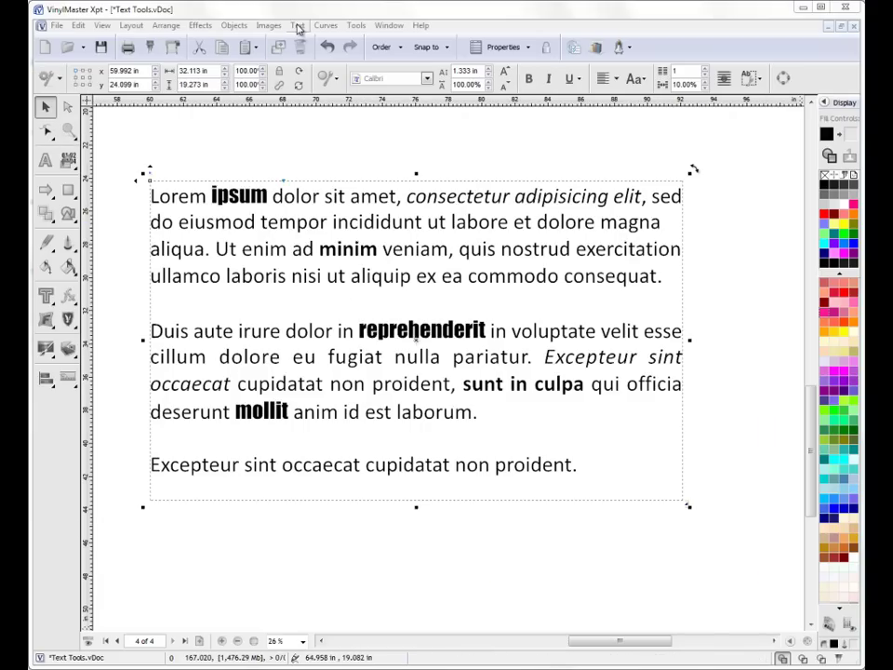
{"action": "left_click", "coordinate": [298, 26]}
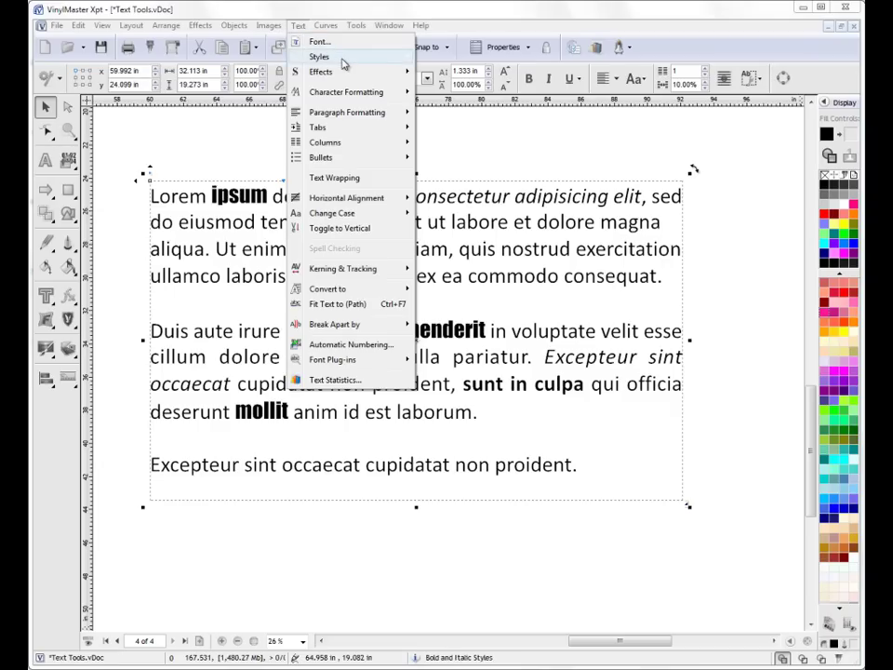
{"action": "mouse_move", "coordinate": [340, 58]}
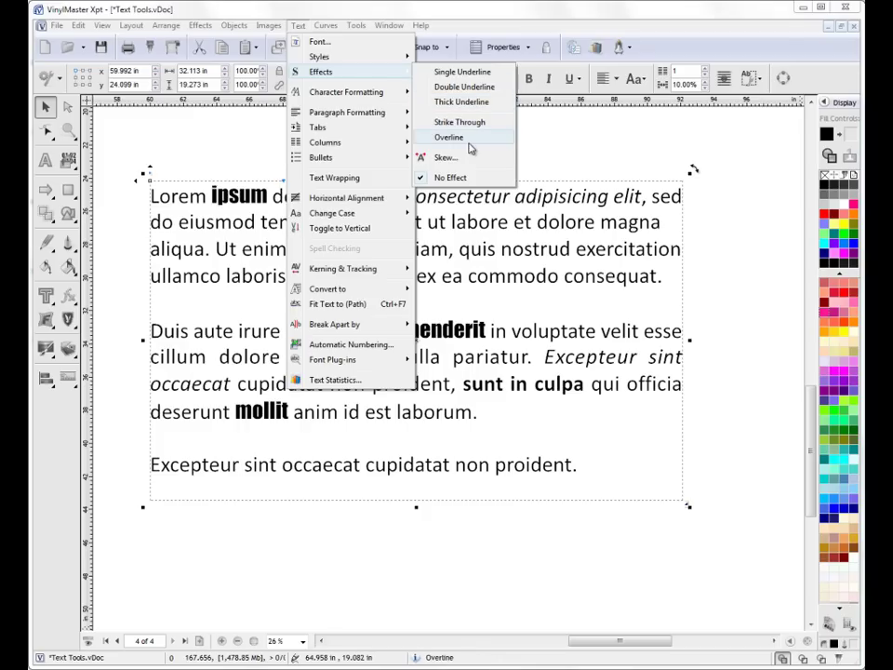
{"action": "mouse_move", "coordinate": [382, 93]}
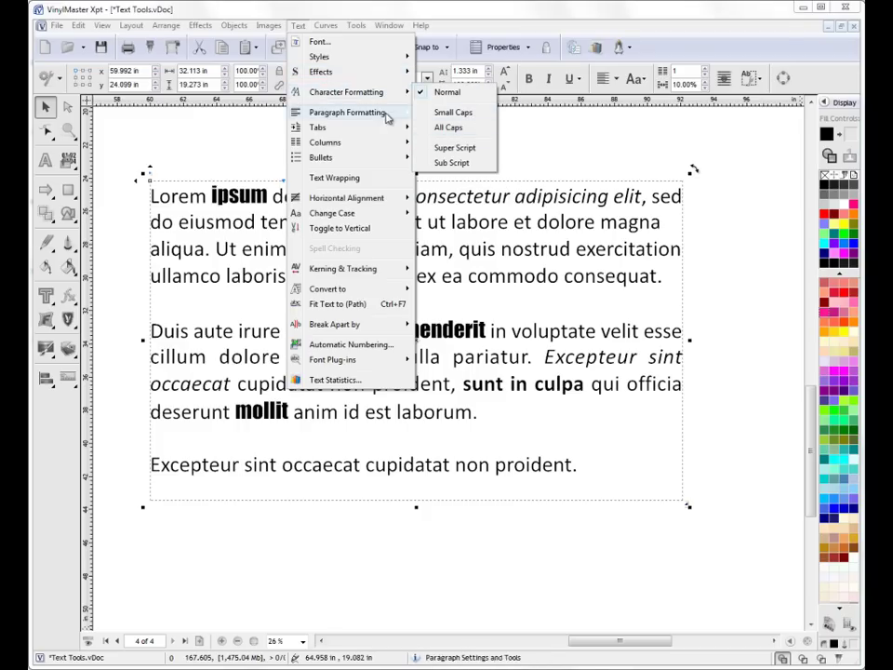
{"action": "mouse_move", "coordinate": [387, 117]}
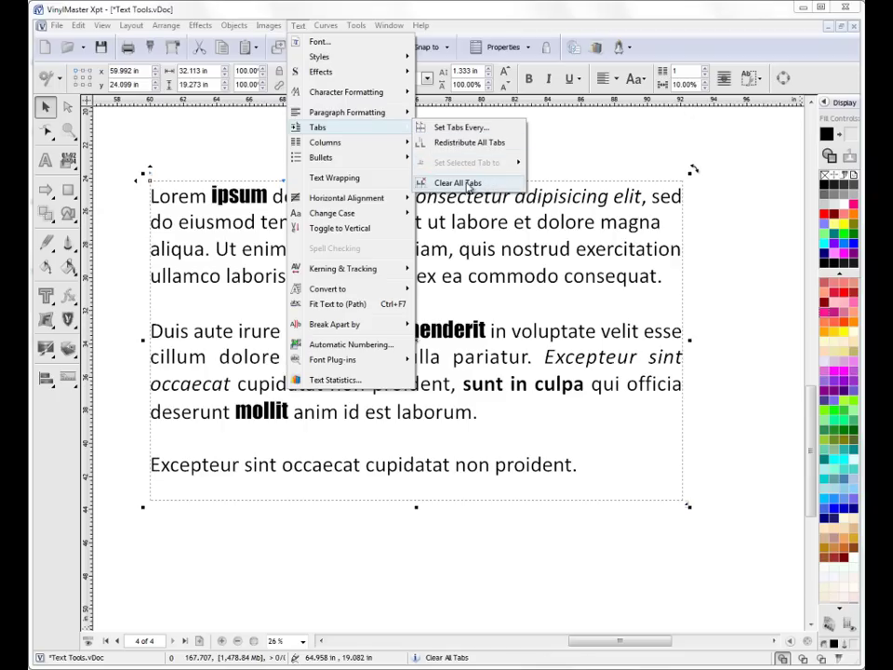
{"action": "mouse_move", "coordinate": [395, 143]}
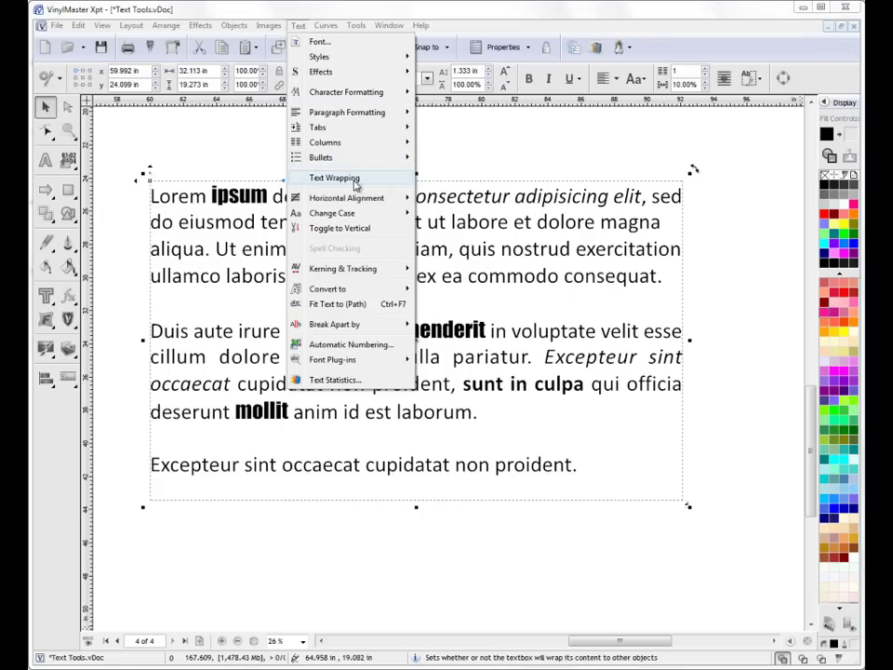
Step: Apply Full Justify to the formatted Lorem ipsum text box, and change its horizontal alignment to Left
{"action": "mouse_move", "coordinate": [367, 199]}
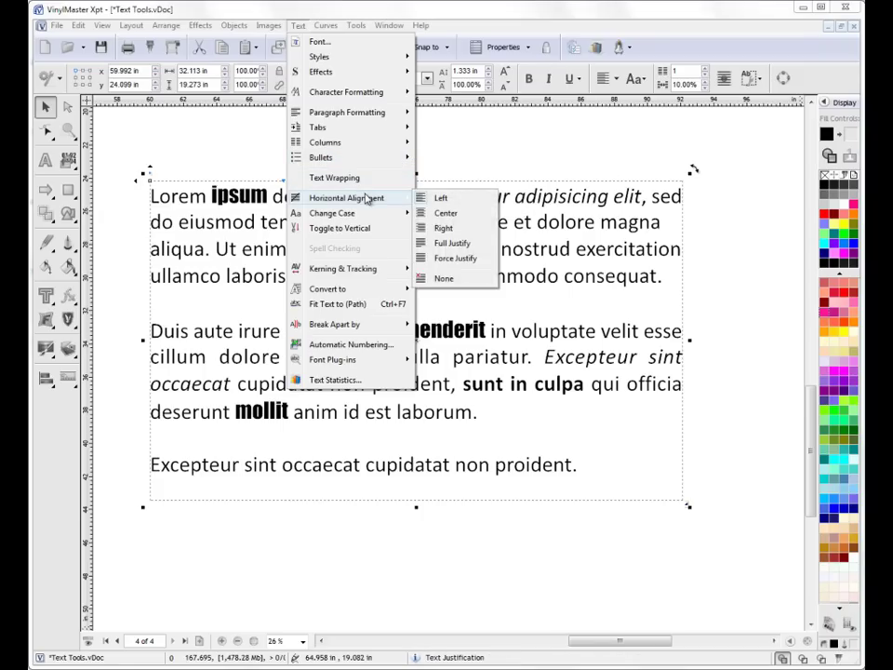
{"action": "left_click", "coordinate": [439, 243]}
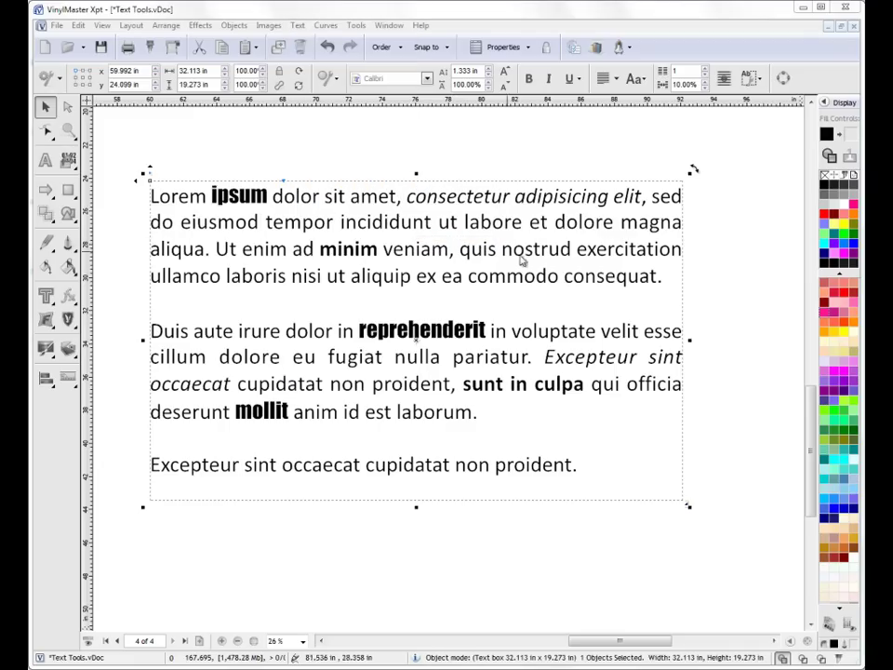
{"action": "left_click", "coordinate": [297, 25]}
{"action": "mouse_move", "coordinate": [362, 198]}
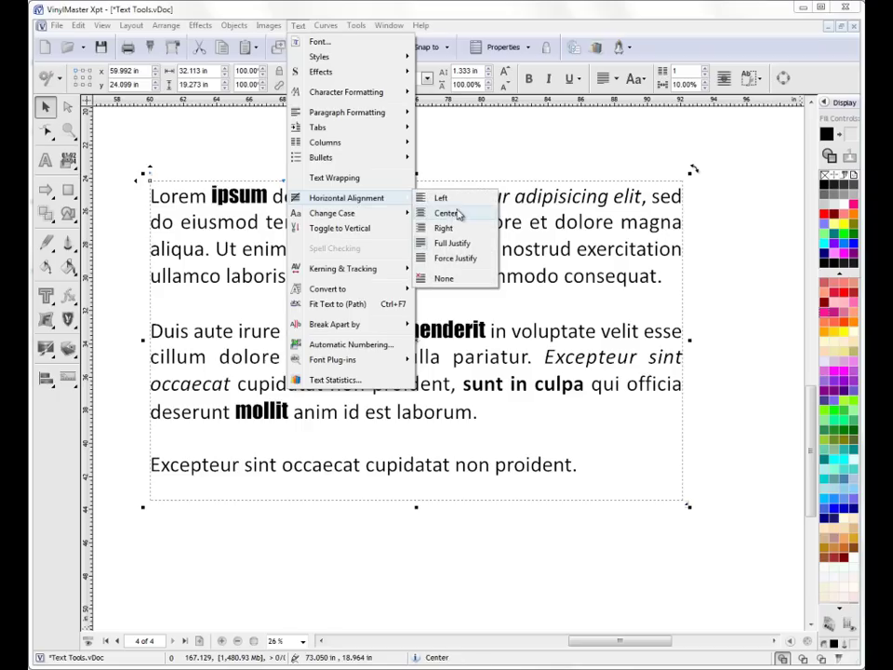
{"action": "left_click", "coordinate": [444, 197]}
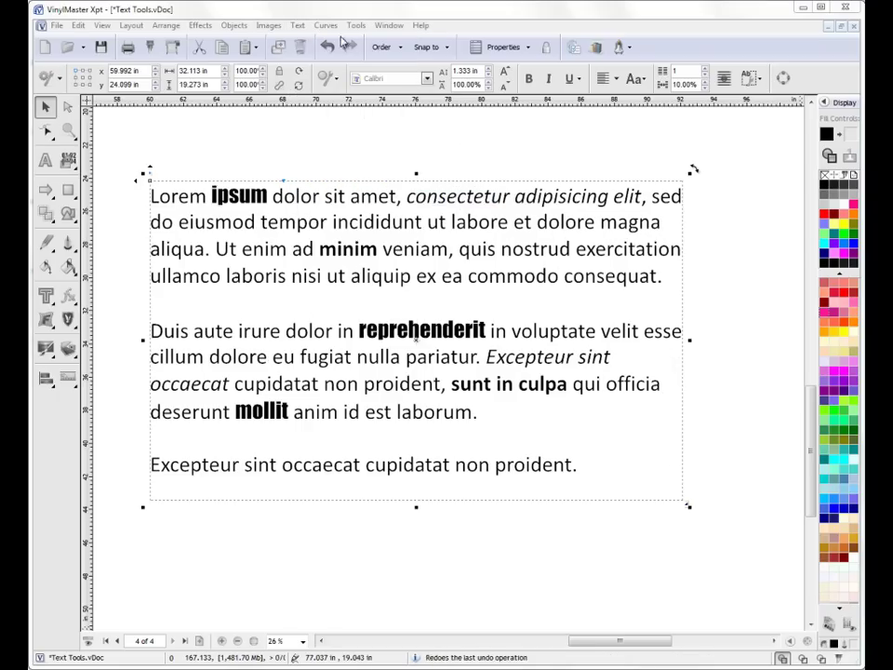
Step: Try converting the formatted Lorem ipsum text to UPPER CASE, and undo the case change
{"action": "left_click", "coordinate": [298, 25]}
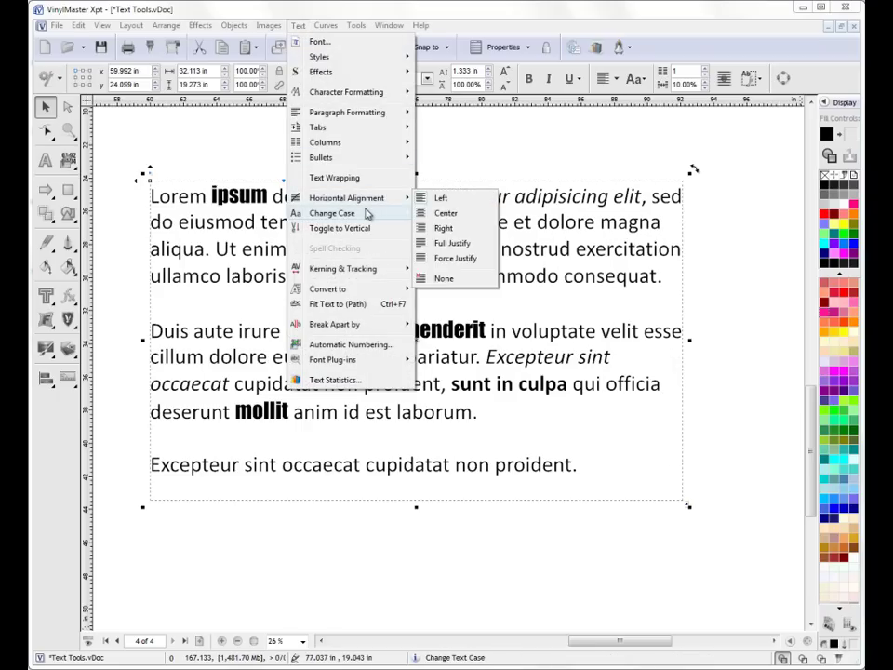
{"action": "mouse_move", "coordinate": [367, 214]}
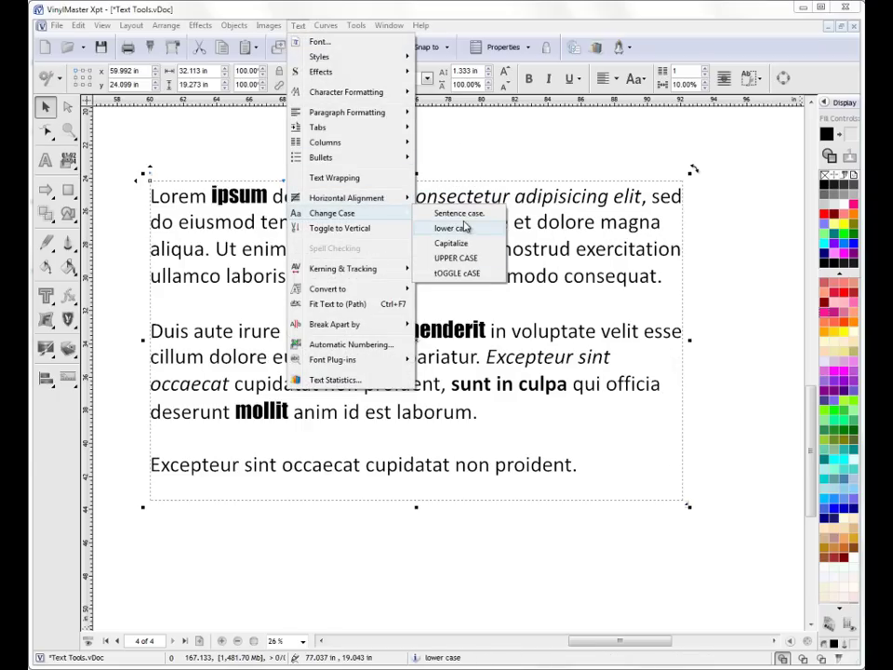
{"action": "left_click", "coordinate": [465, 258]}
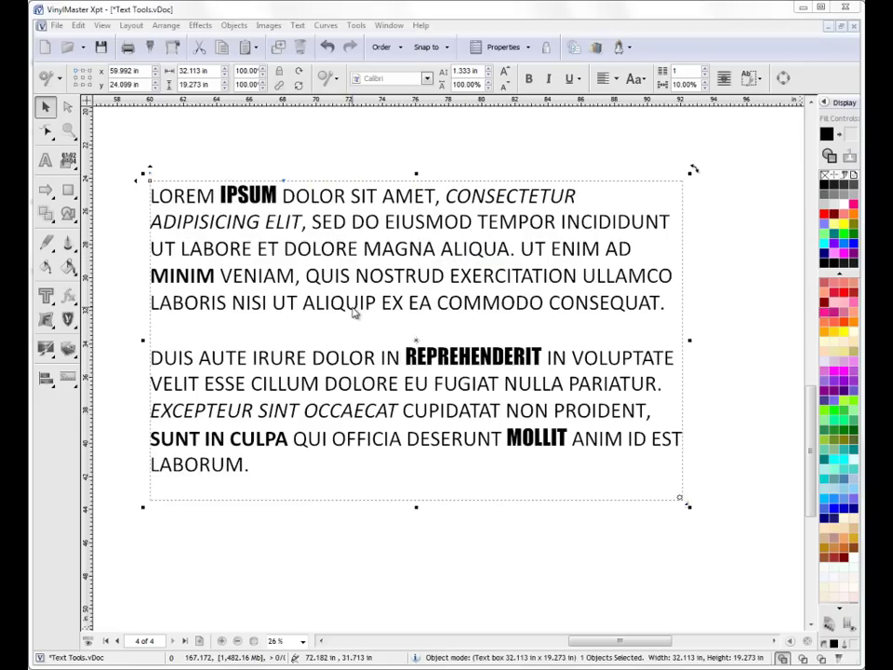
{"action": "left_click", "coordinate": [326, 47]}
Step: Review the kerning, conversion, break-apart and font plug-in options, and view the document's text statistics
{"action": "left_click", "coordinate": [297, 25]}
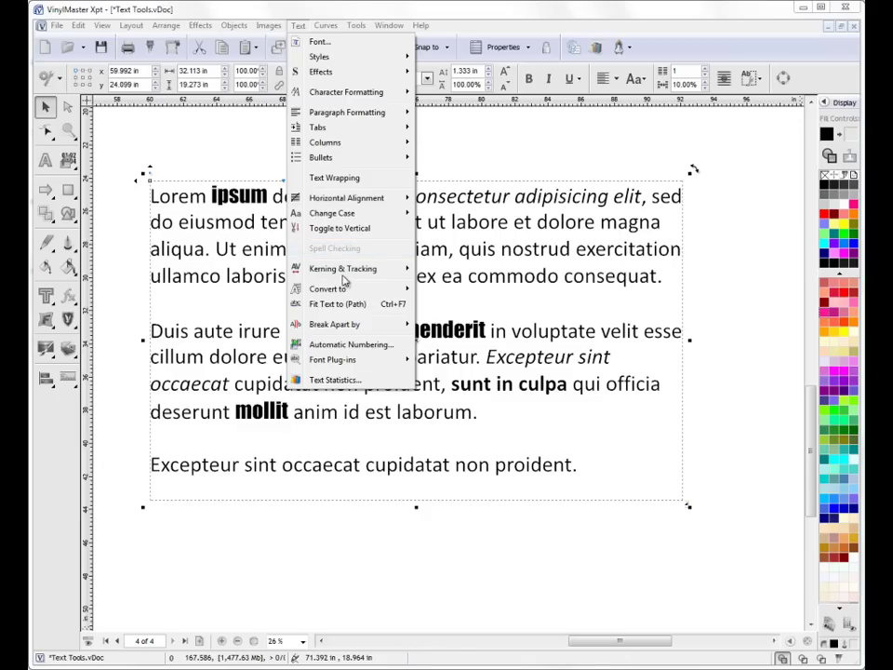
{"action": "mouse_move", "coordinate": [345, 270]}
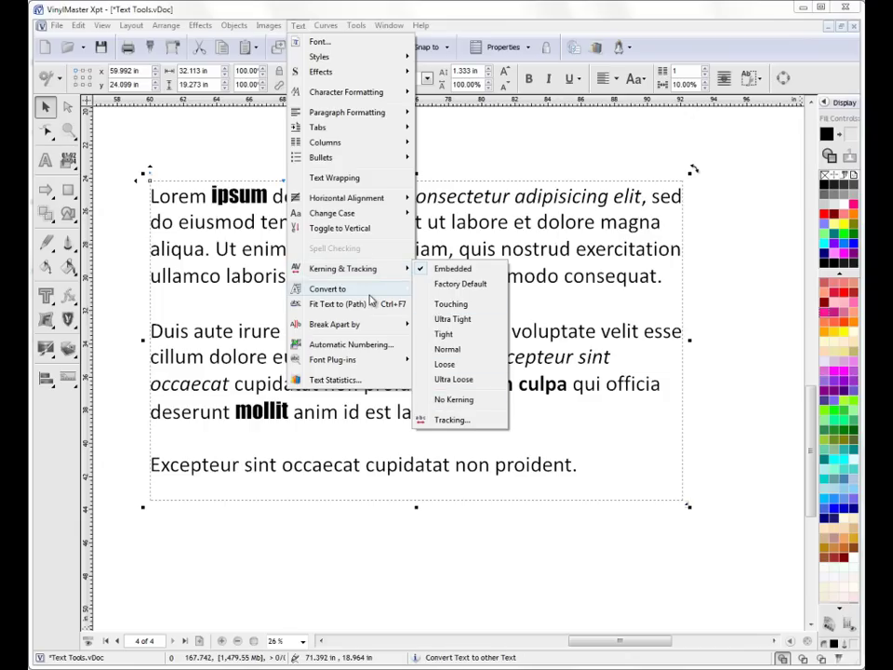
{"action": "mouse_move", "coordinate": [369, 295]}
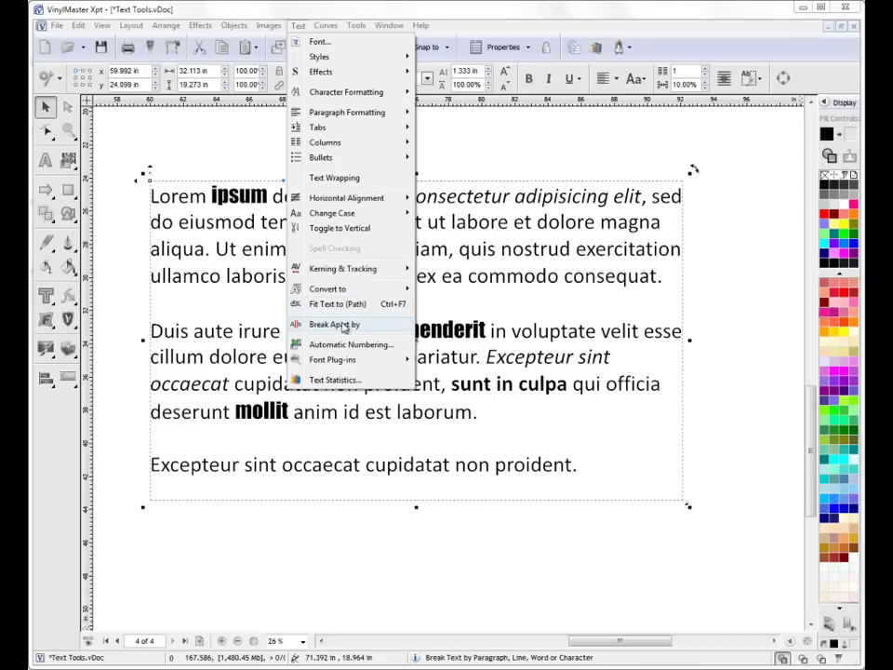
{"action": "mouse_move", "coordinate": [341, 328]}
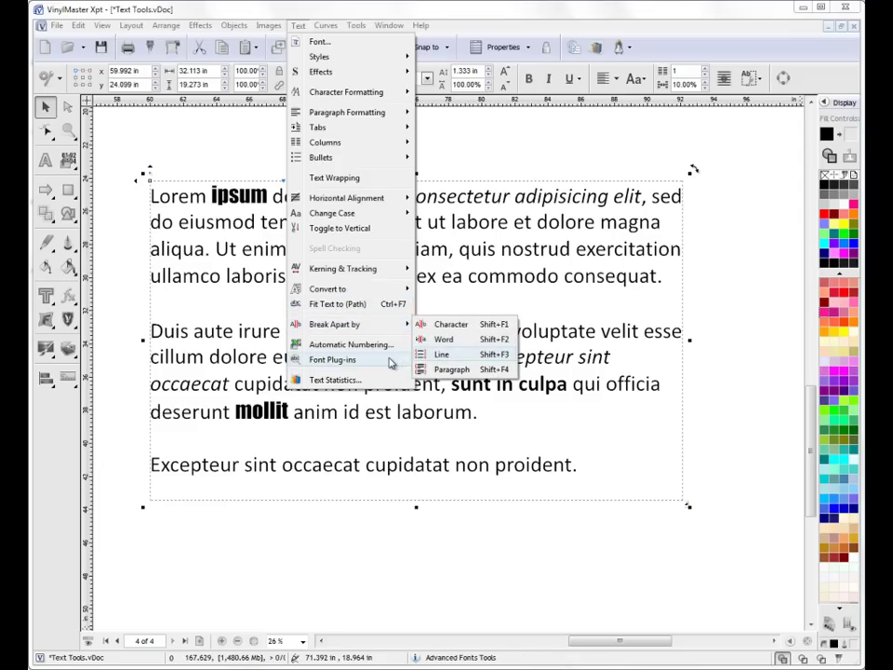
{"action": "mouse_move", "coordinate": [391, 363]}
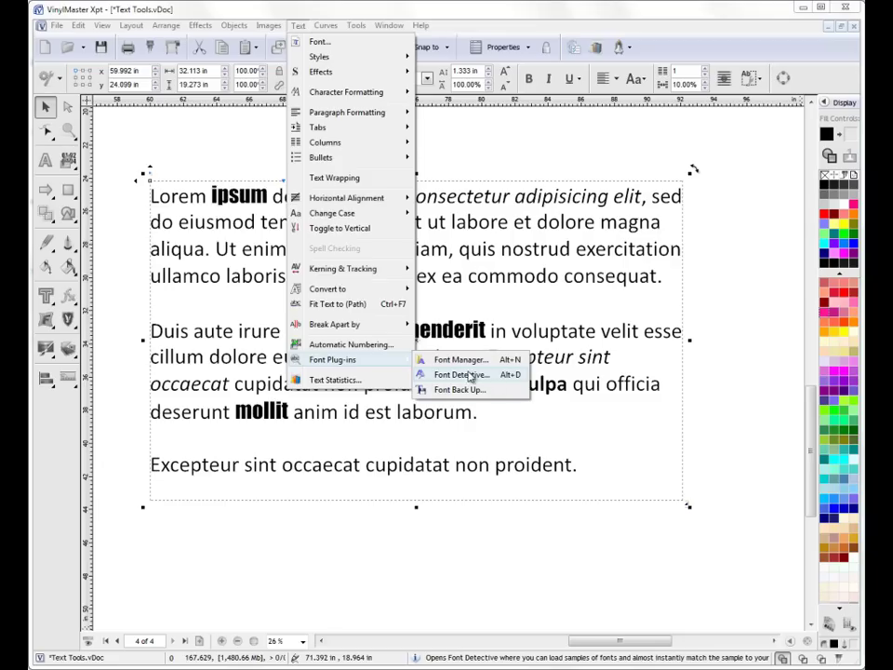
{"action": "left_click", "coordinate": [331, 380]}
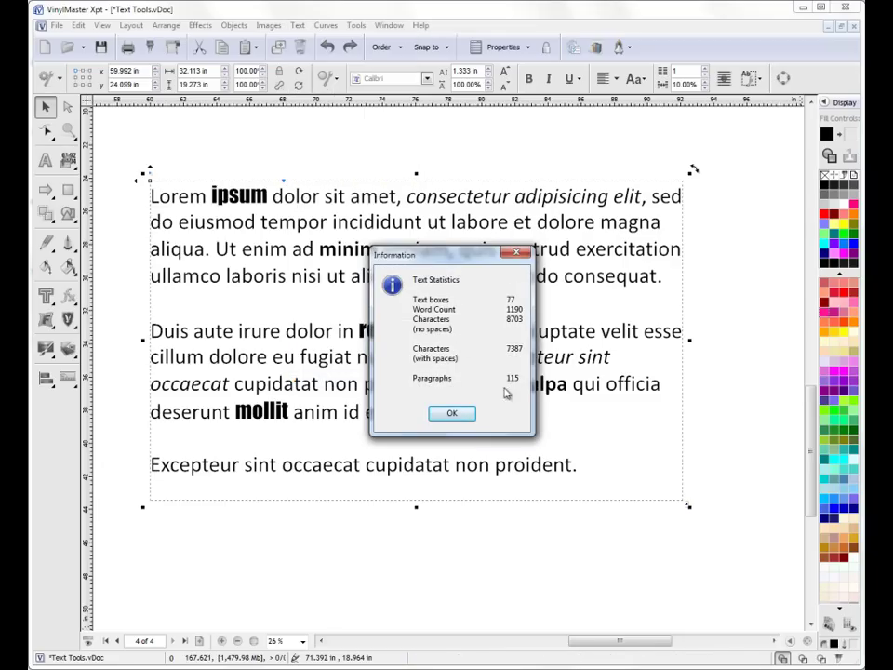
{"action": "left_click", "coordinate": [451, 413]}
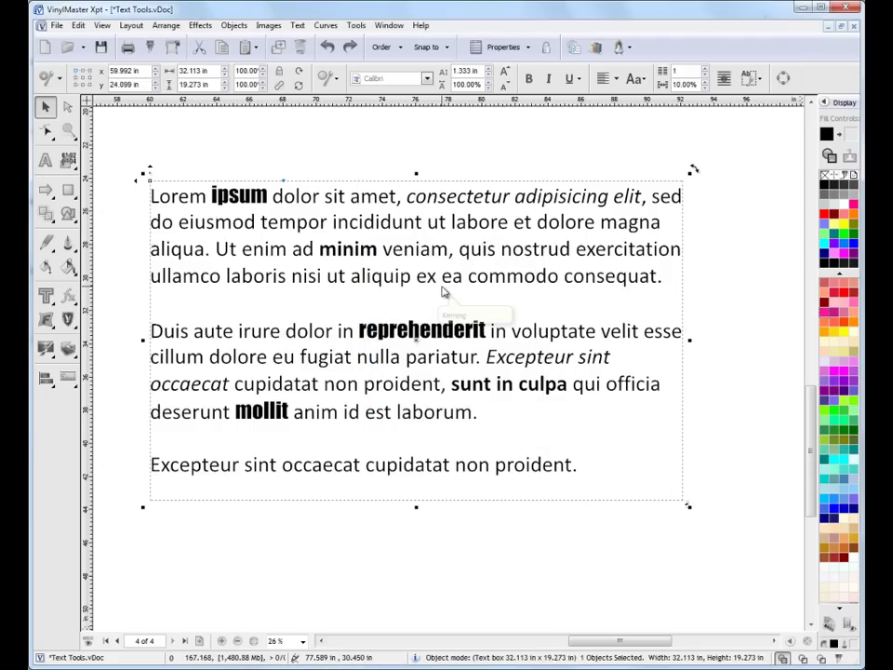
Step: Examine the conversion, Find & Replace and Break Text options offered for the formatted Lorem ipsum text box
{"action": "left_click", "coordinate": [300, 26]}
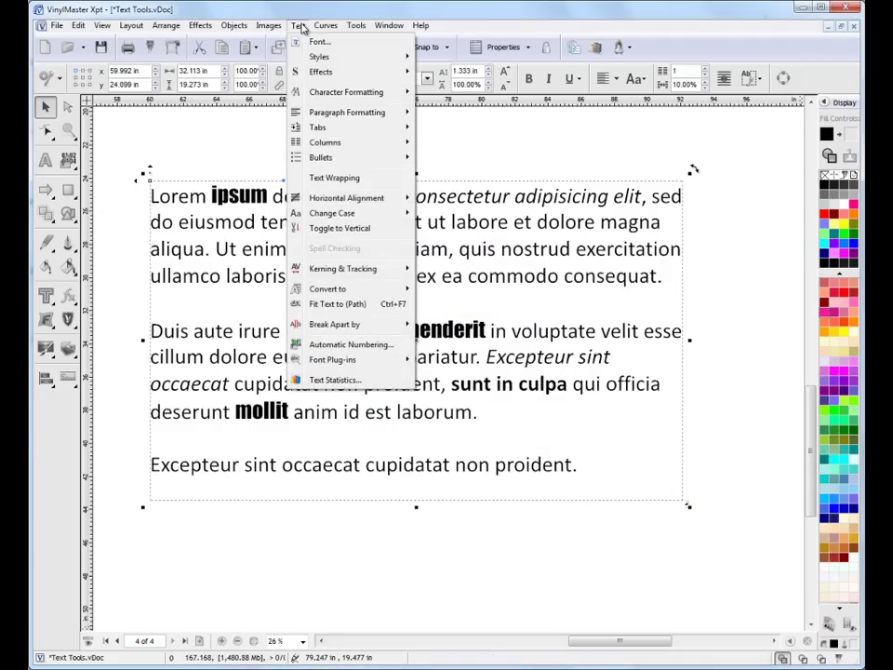
{"action": "left_click", "coordinate": [428, 237]}
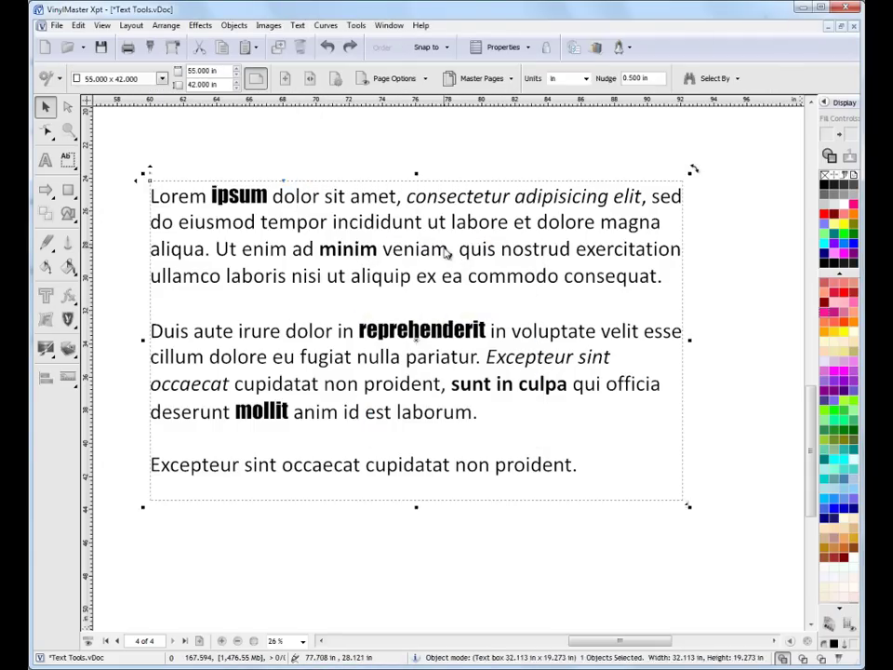
{"action": "right_click", "coordinate": [447, 252]}
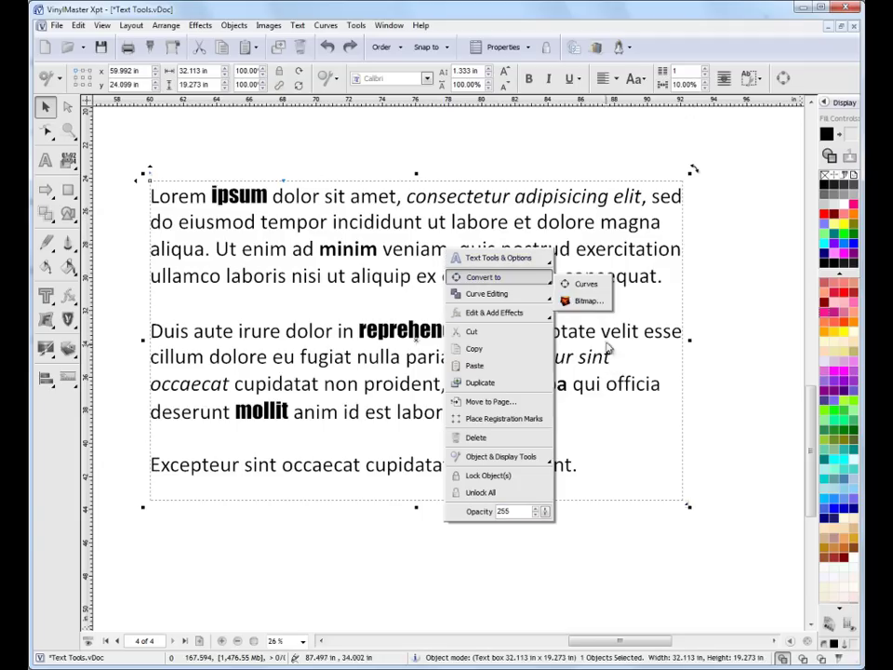
{"action": "mouse_move", "coordinate": [537, 265]}
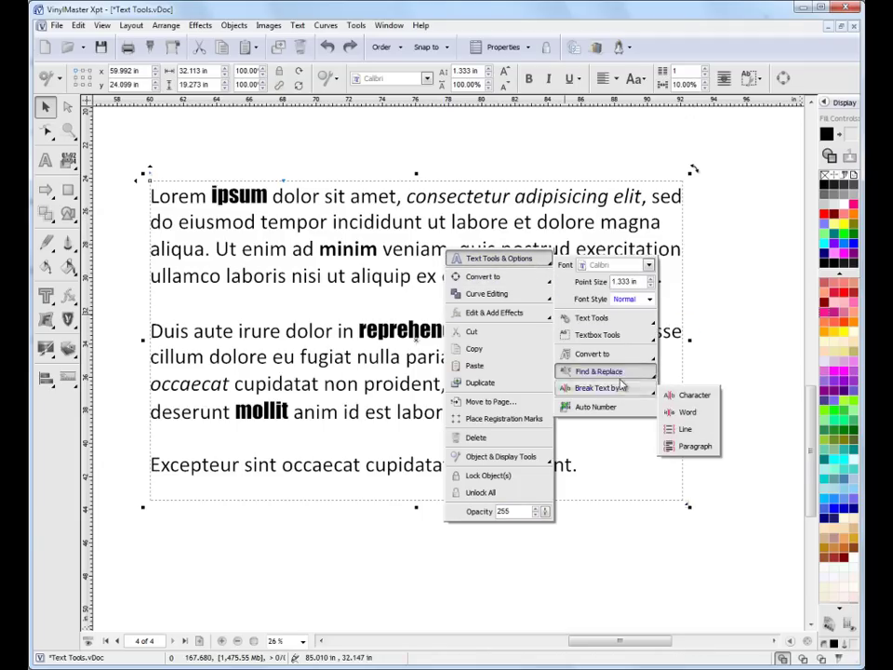
{"action": "key", "text": "Escape"}
{"action": "key", "text": "Escape"}
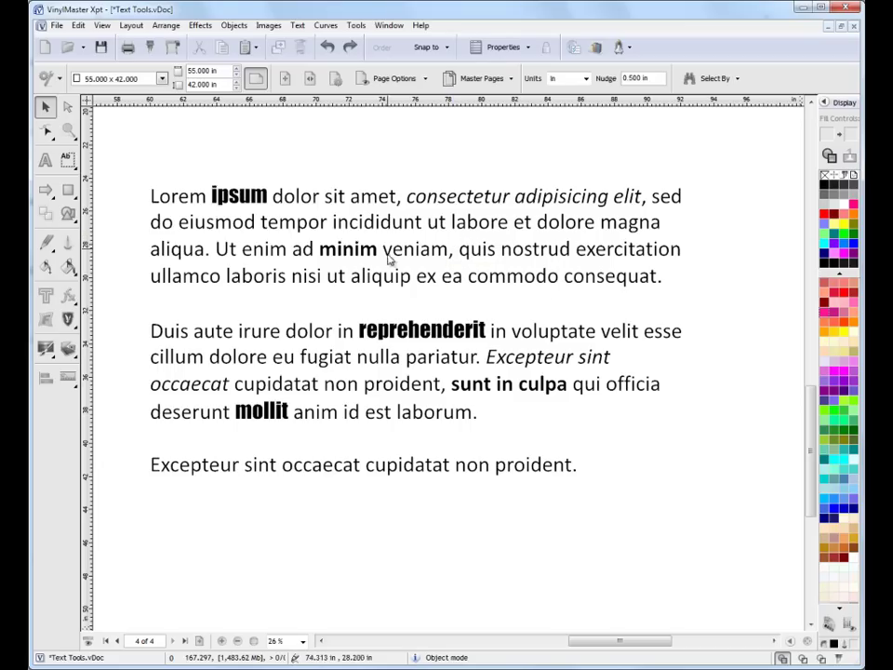
Step: Start editing the formatted Lorem ipsum text, inspect the Find Text and Replace Text settings, and close Find & Replace
{"action": "left_click", "coordinate": [67, 161]}
{"action": "left_click", "coordinate": [239, 195]}
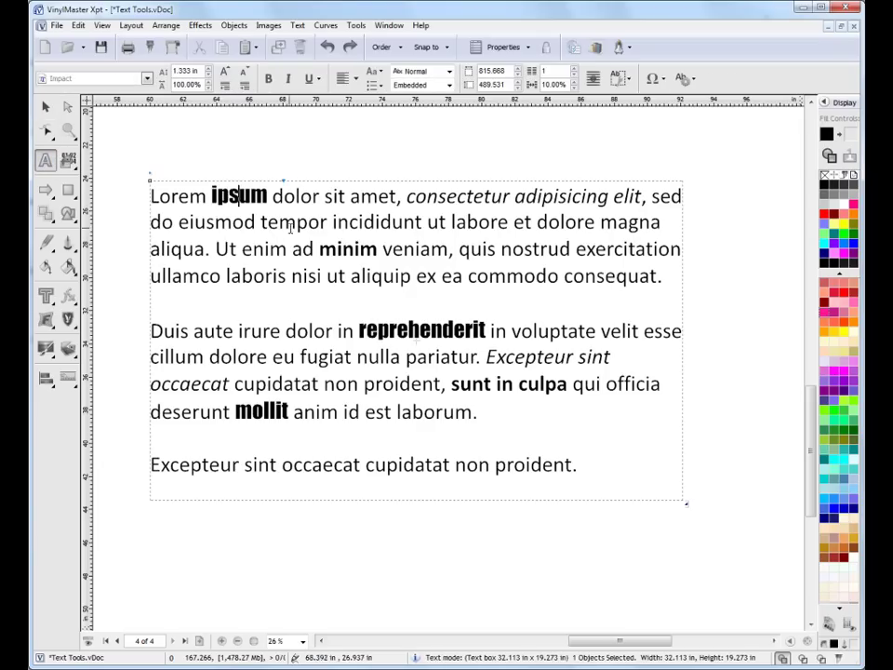
{"action": "key", "text": "Escape"}
{"action": "left_click", "coordinate": [79, 25]}
{"action": "mouse_move", "coordinate": [140, 178]}
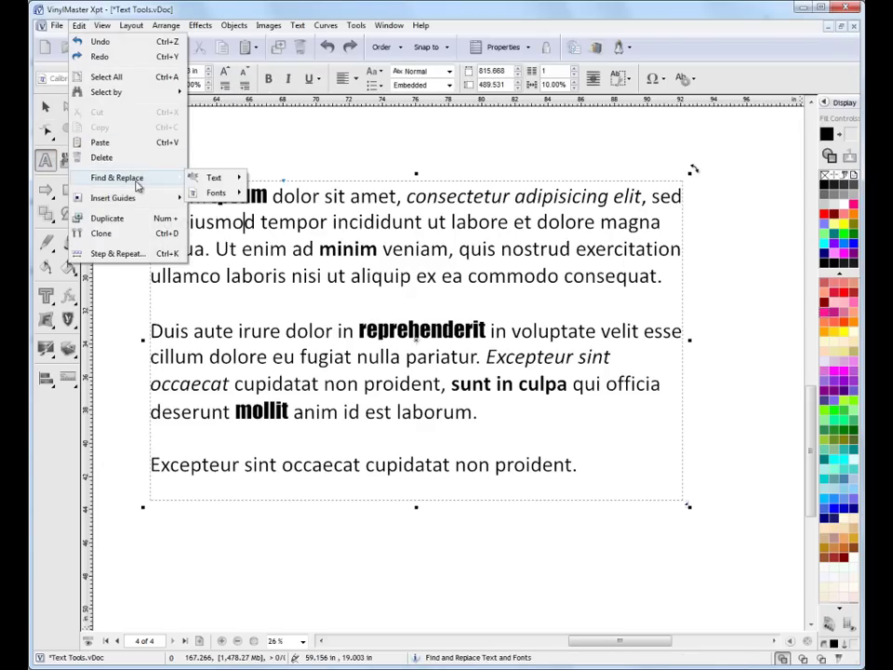
{"action": "mouse_move", "coordinate": [217, 181]}
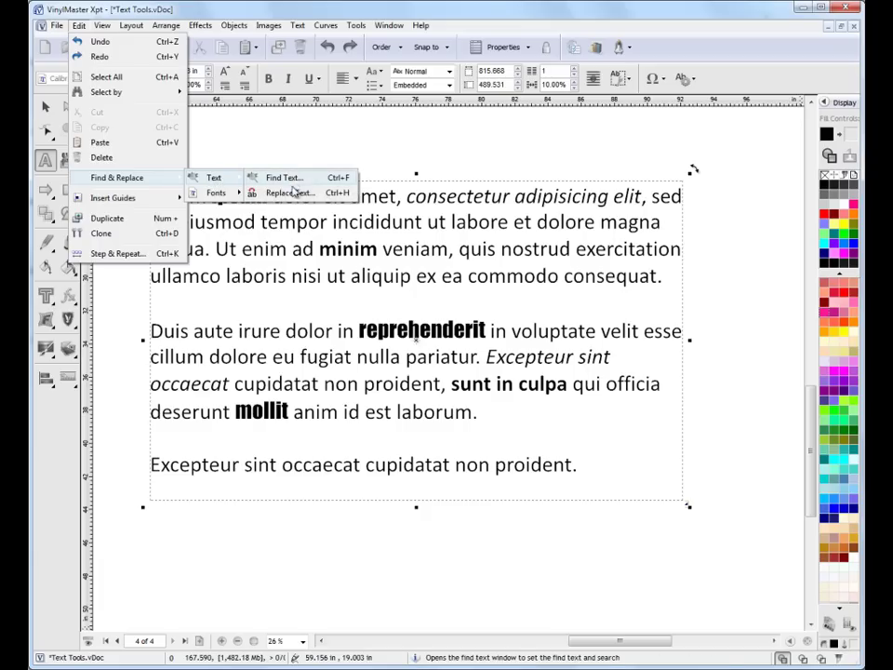
{"action": "left_click", "coordinate": [296, 193]}
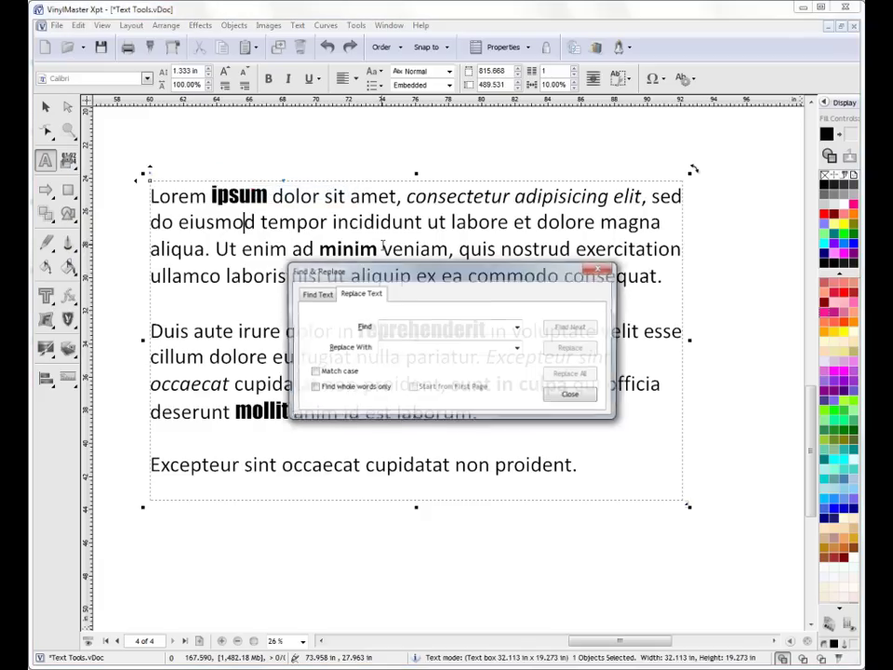
{"action": "left_click", "coordinate": [403, 348]}
{"action": "left_click", "coordinate": [315, 294]}
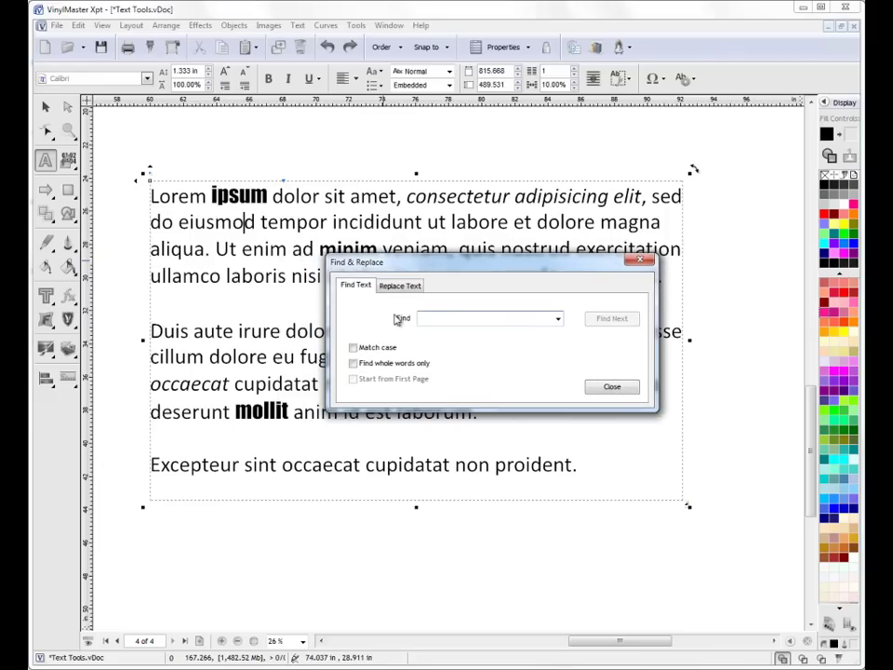
{"action": "left_click", "coordinate": [400, 285]}
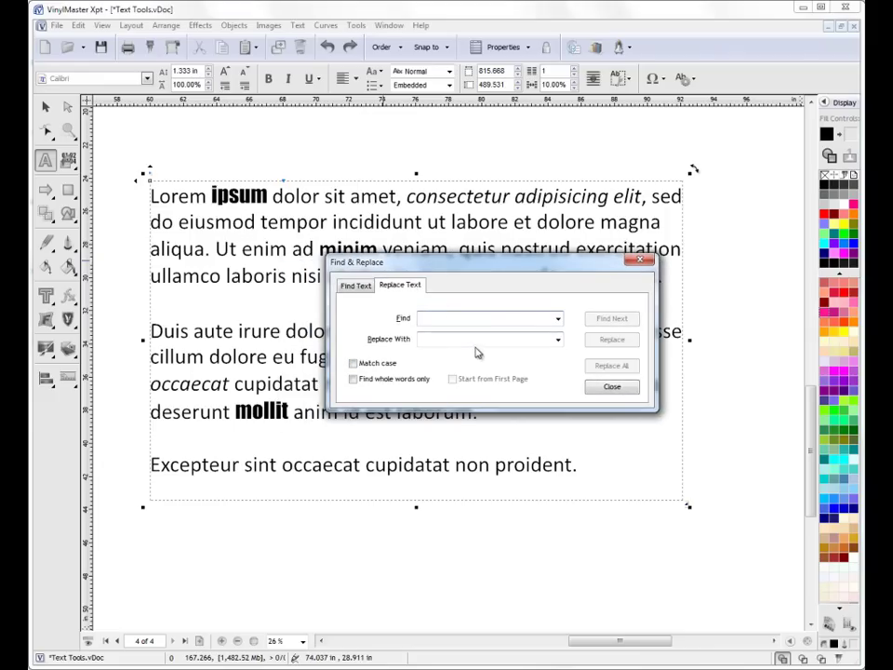
{"action": "left_click", "coordinate": [603, 386]}
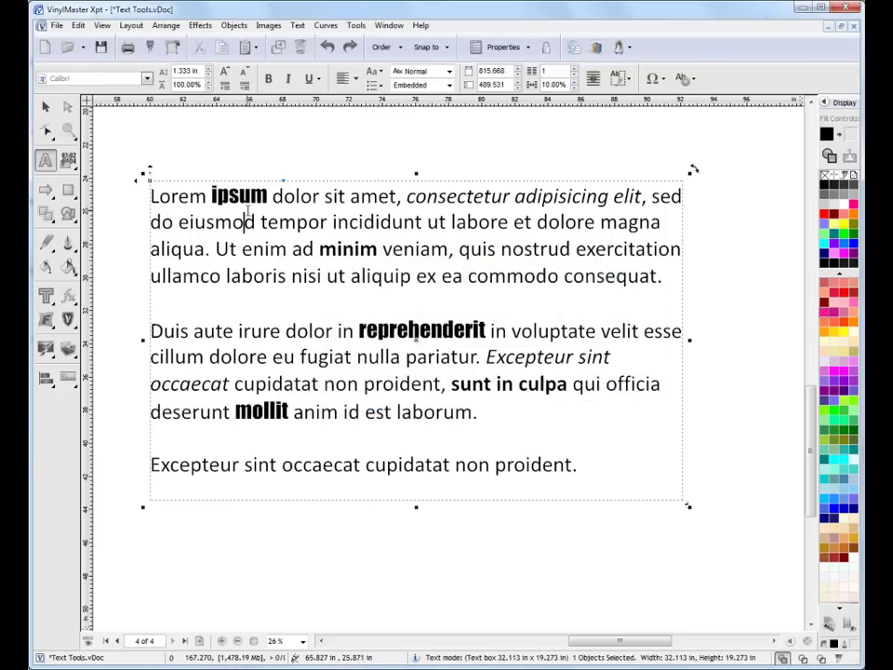
Step: Find and highlight every passage in the formatted Lorem ipsum text that uses the same font as the word "ipsum"
{"action": "left_click", "coordinate": [239, 195]}
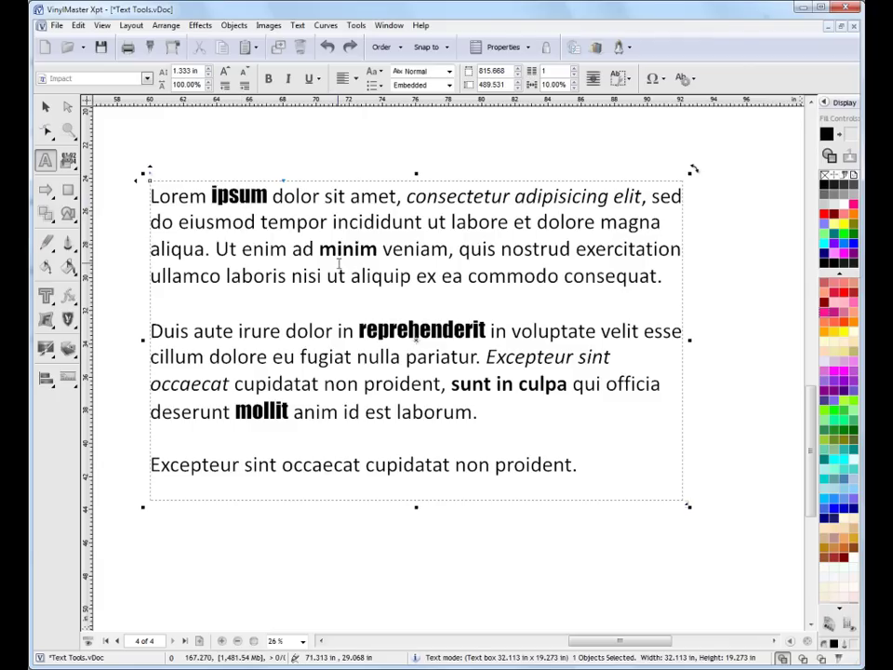
{"action": "left_click", "coordinate": [80, 27]}
{"action": "mouse_move", "coordinate": [139, 177]}
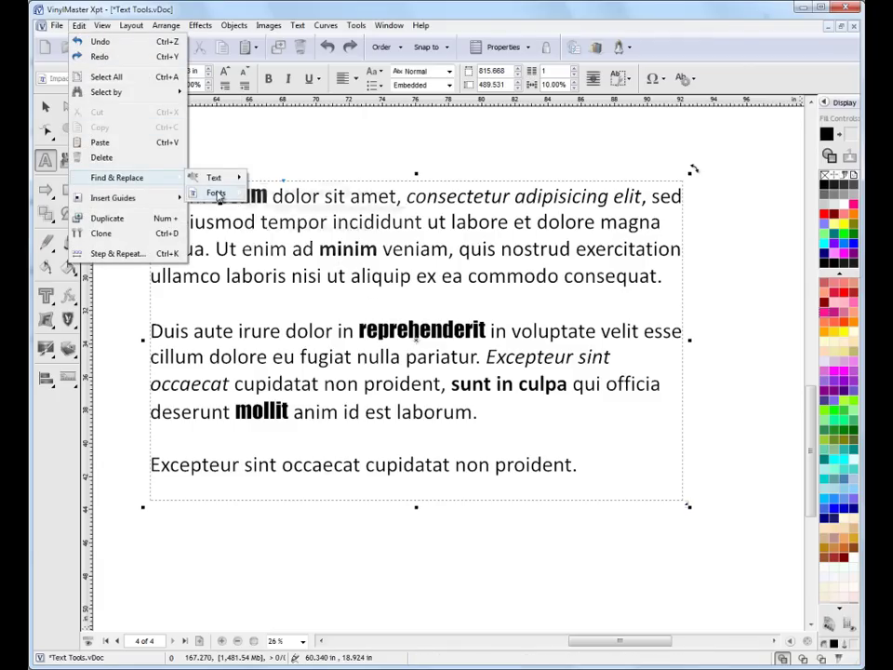
{"action": "mouse_move", "coordinate": [219, 197]}
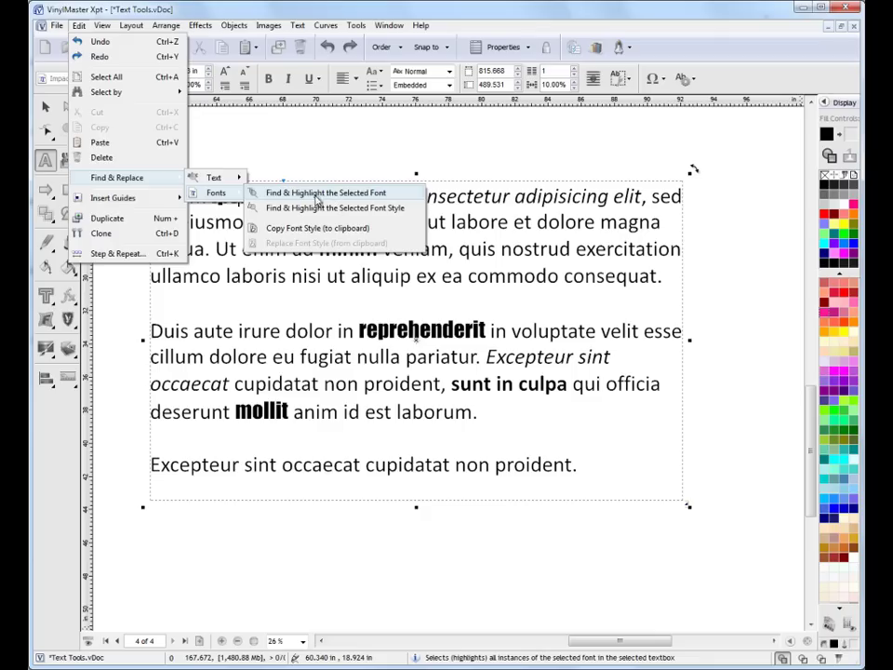
{"action": "left_click", "coordinate": [494, 235]}
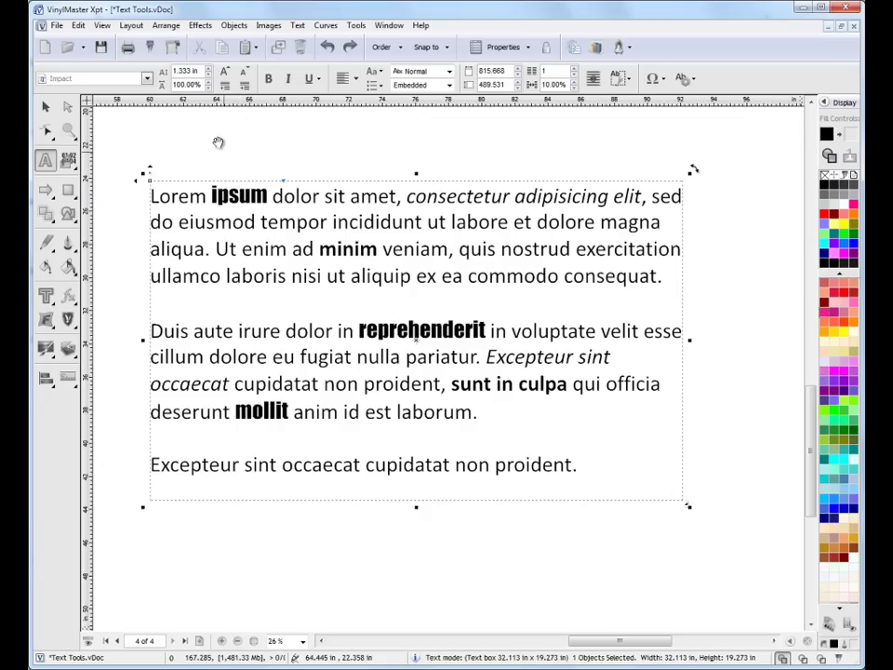
{"action": "left_click", "coordinate": [79, 26]}
{"action": "mouse_move", "coordinate": [116, 179]}
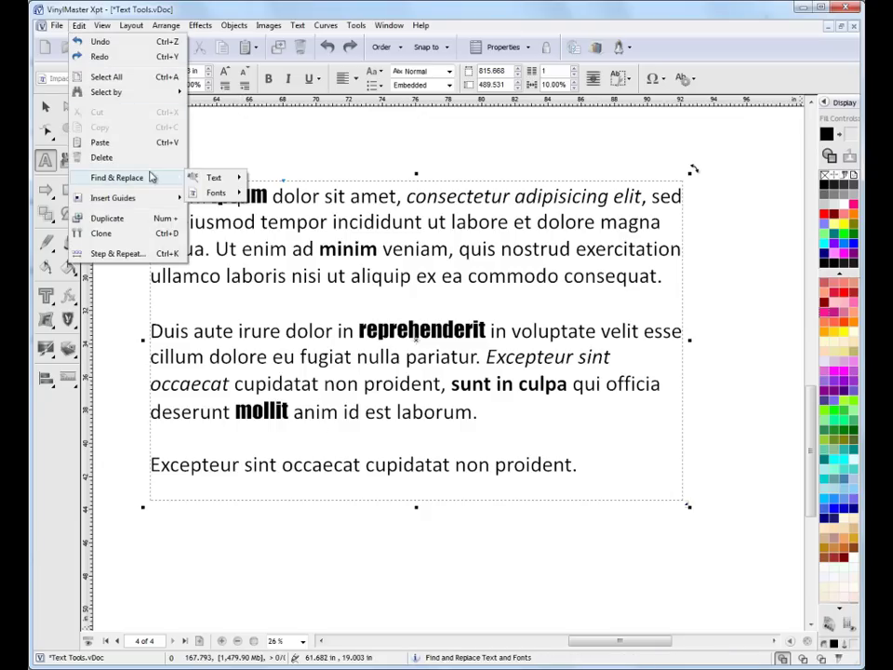
{"action": "mouse_move", "coordinate": [228, 194]}
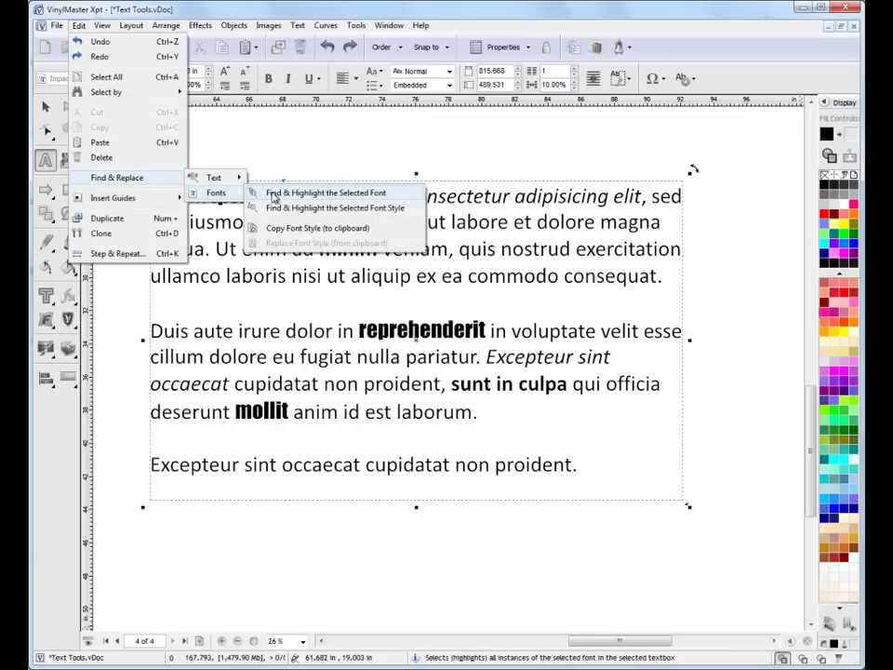
{"action": "left_click", "coordinate": [314, 198]}
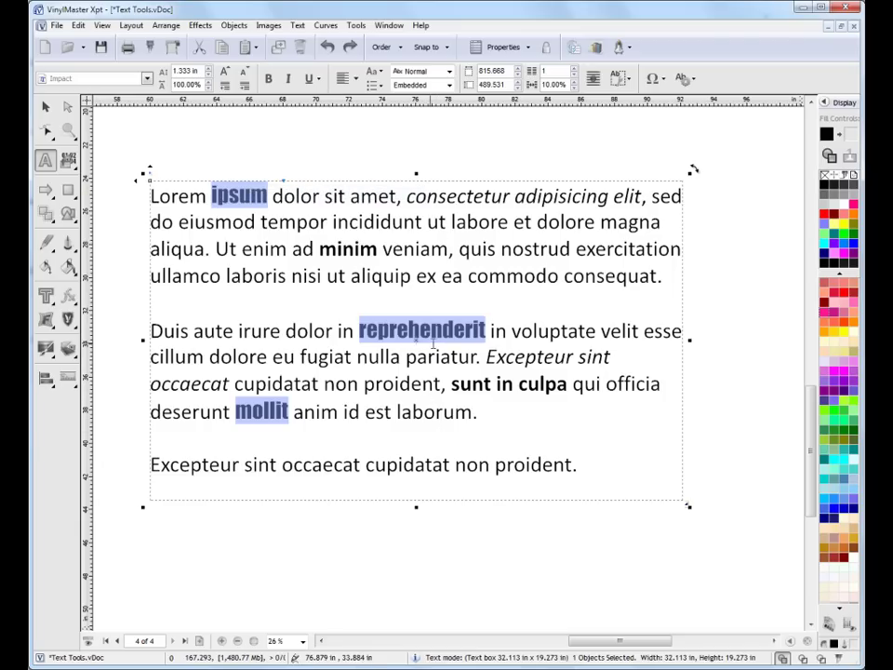
Step: Colour the highlighted words red, try Times New Roman on them, and set their font to Tahoma
{"action": "left_click", "coordinate": [824, 214]}
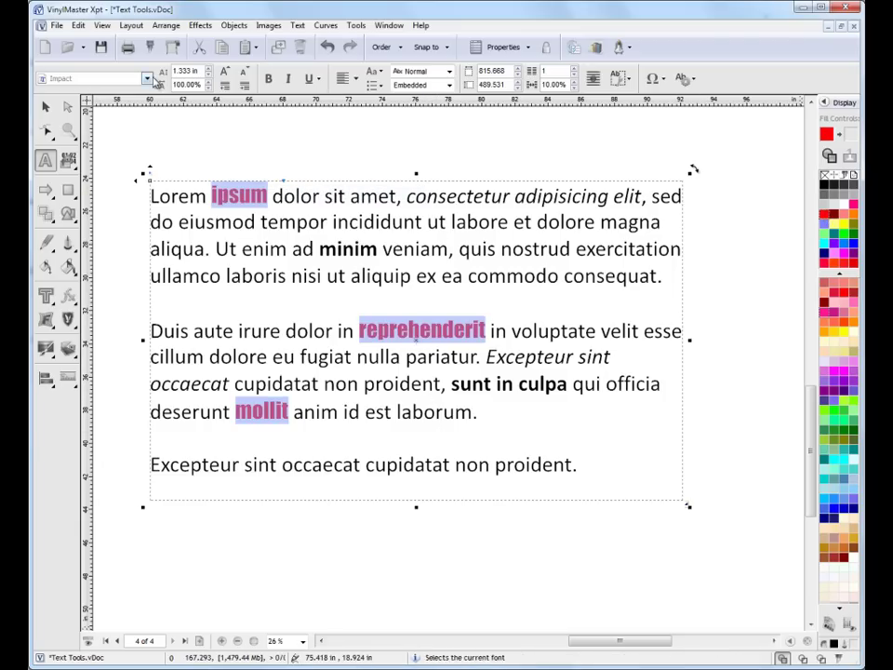
{"action": "left_click", "coordinate": [147, 79]}
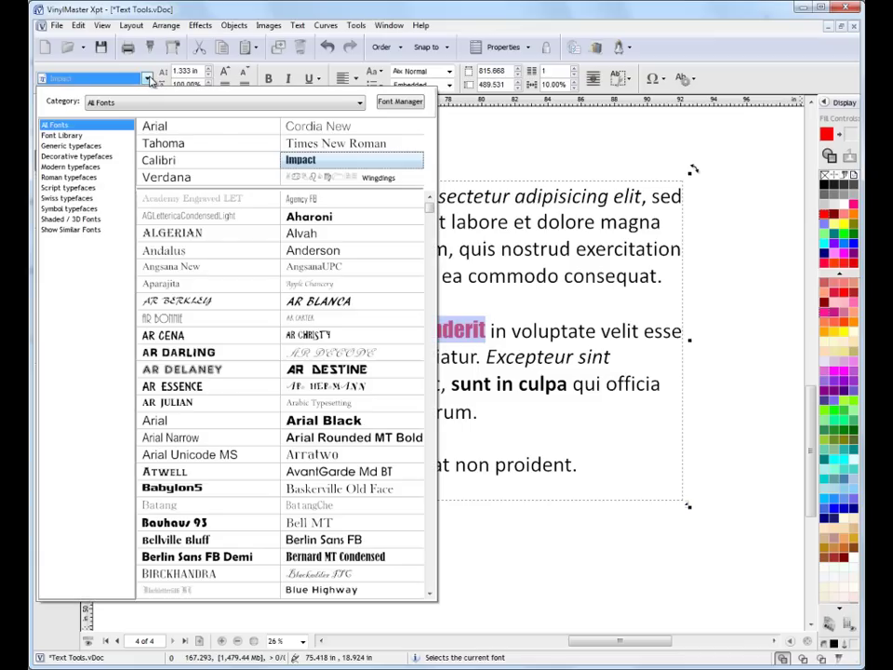
{"action": "left_click", "coordinate": [340, 145]}
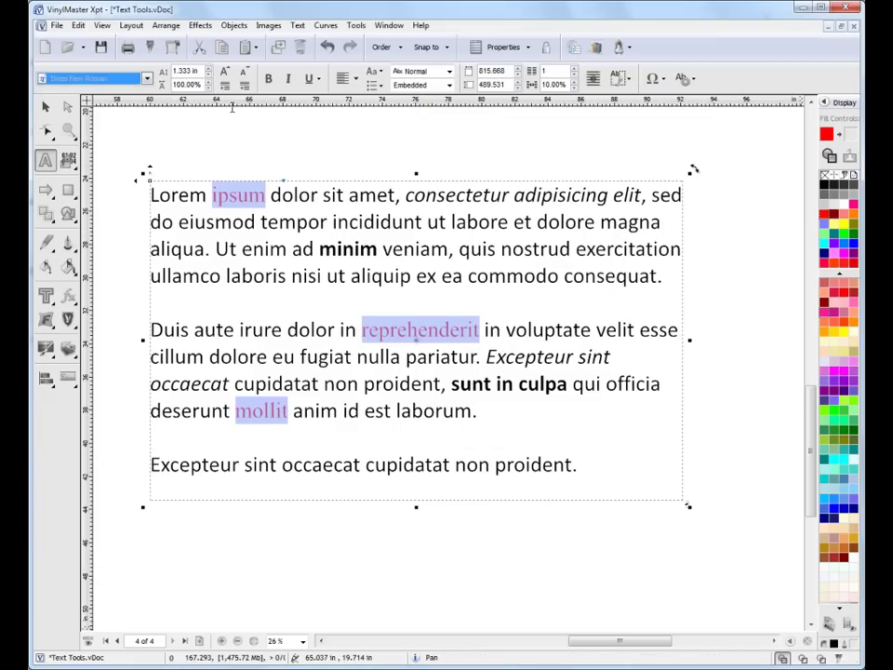
{"action": "left_click", "coordinate": [149, 80]}
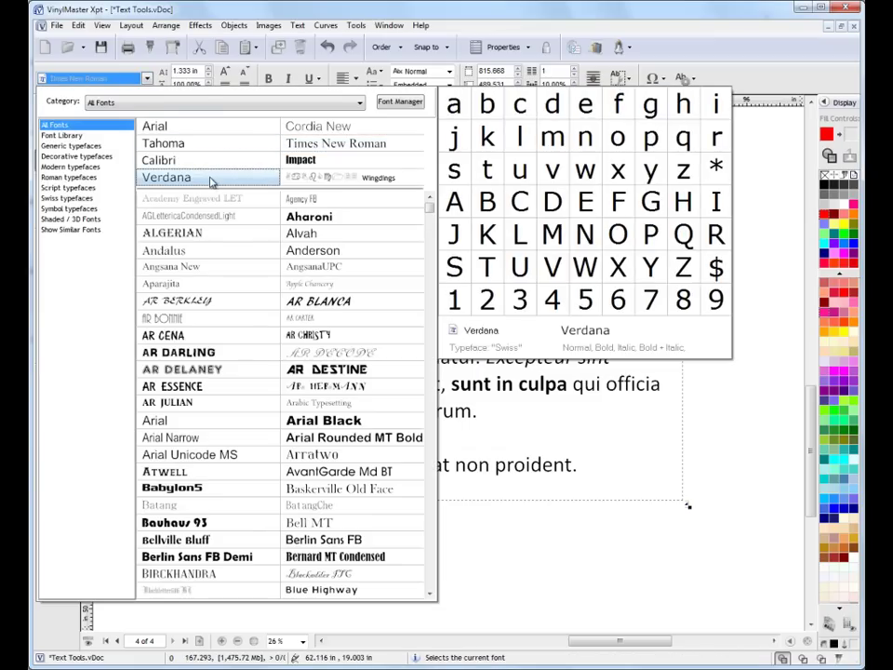
{"action": "left_click", "coordinate": [200, 146]}
{"action": "left_click", "coordinate": [458, 249]}
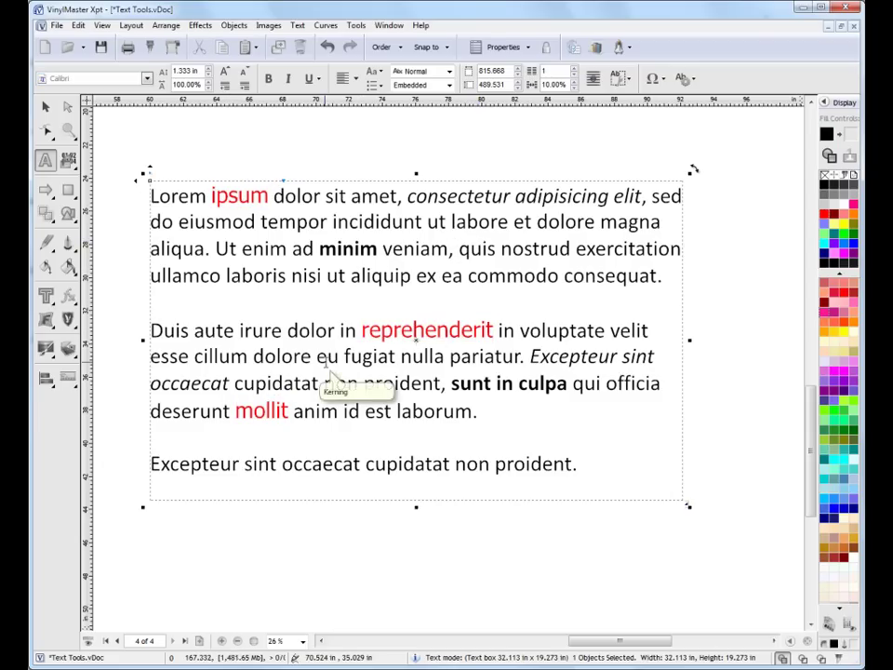
Step: Find and highlight all text matching the italic font style of "consectetur", try making it bold, and undo the bold
{"action": "left_click", "coordinate": [446, 196]}
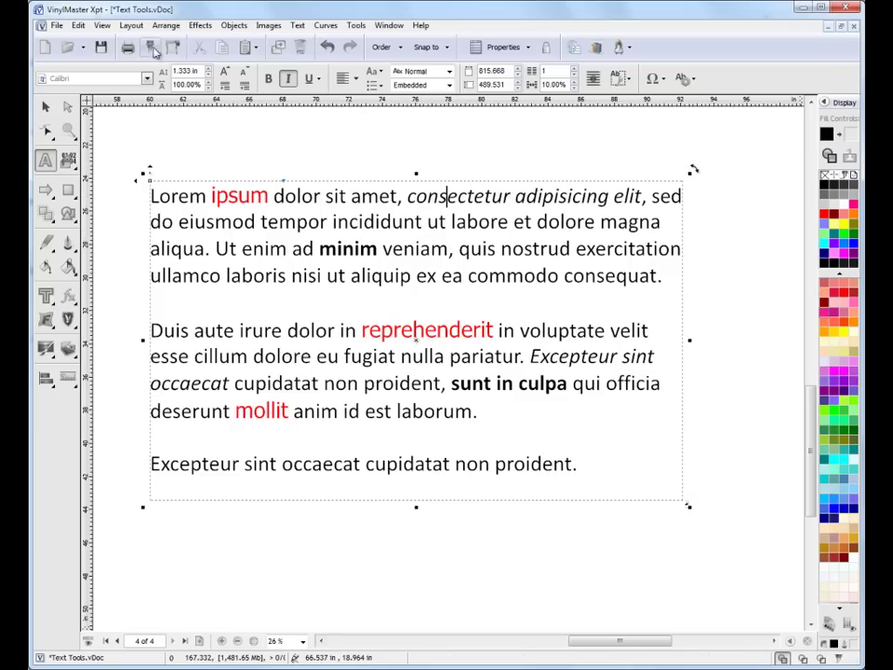
{"action": "left_click", "coordinate": [87, 27]}
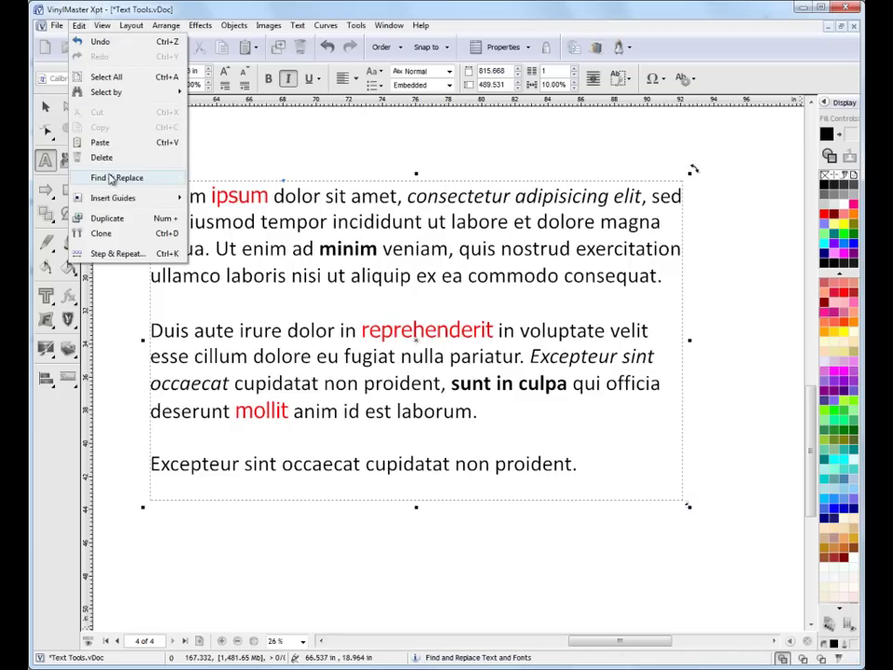
{"action": "mouse_move", "coordinate": [114, 177]}
{"action": "mouse_move", "coordinate": [241, 193]}
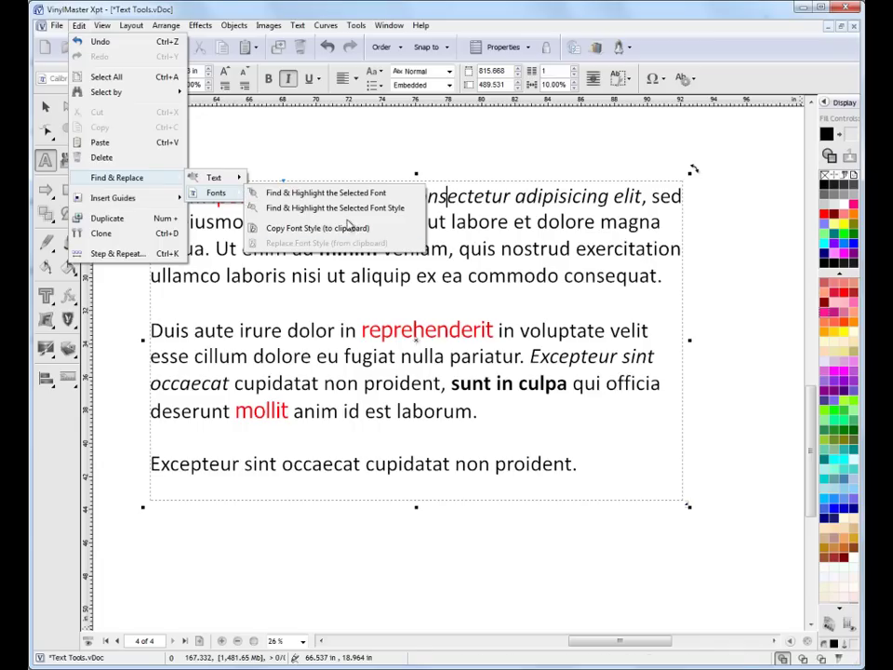
{"action": "left_click", "coordinate": [396, 208]}
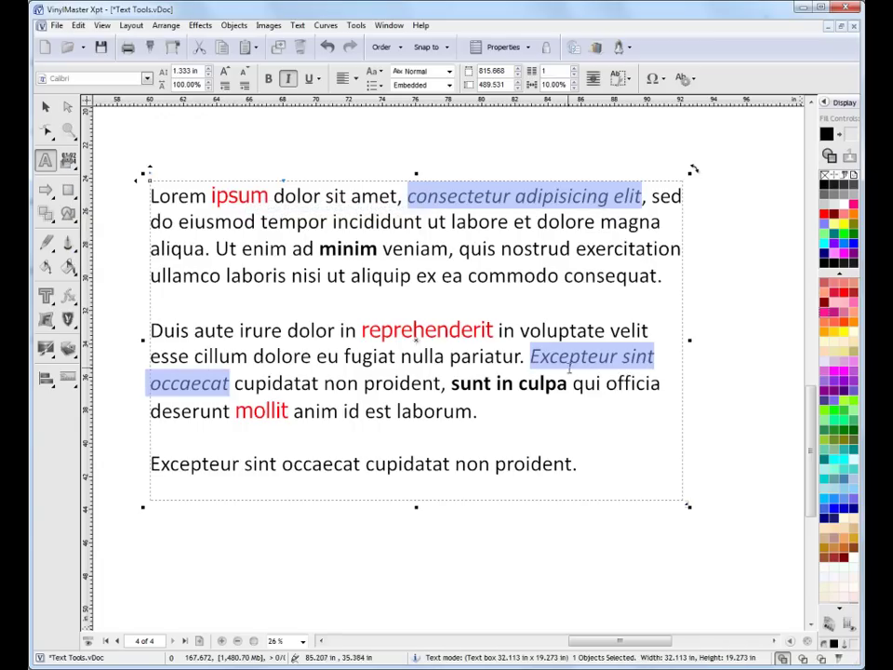
{"action": "left_click", "coordinate": [268, 78]}
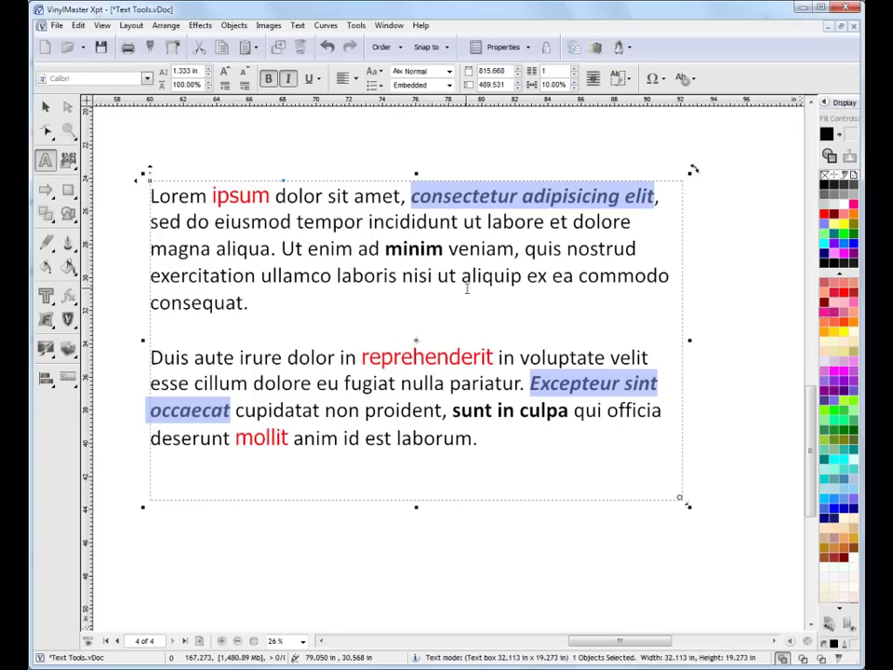
{"action": "left_click", "coordinate": [325, 51]}
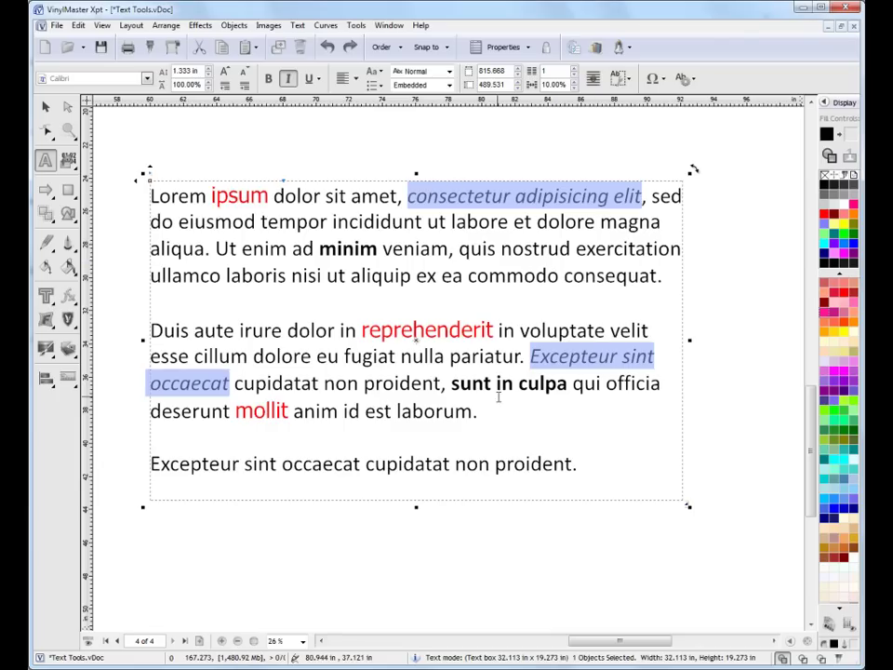
Step: Copy the font style of the highlighted italic passages to the clipboard
{"action": "left_click", "coordinate": [78, 25]}
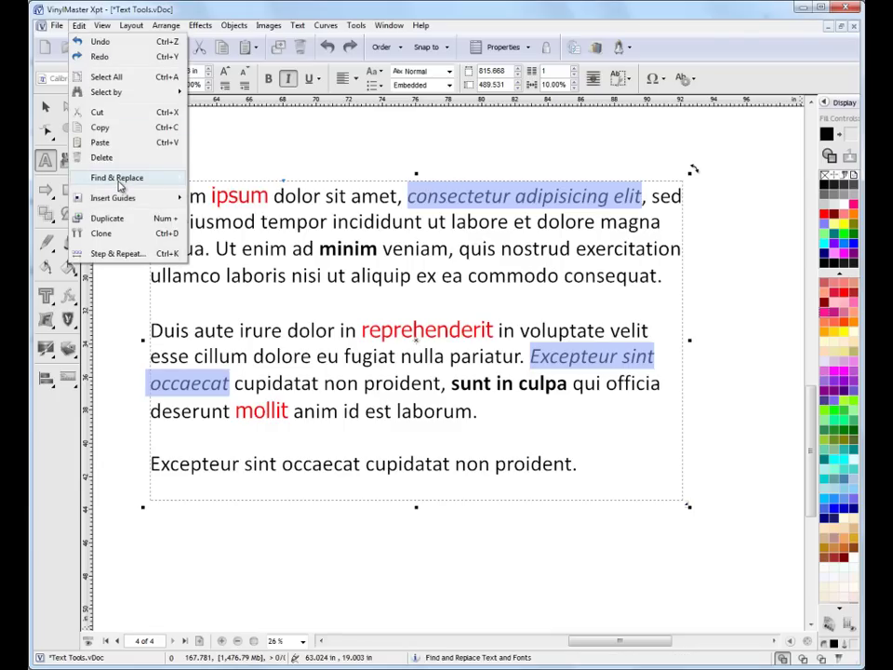
{"action": "mouse_move", "coordinate": [119, 185]}
{"action": "mouse_move", "coordinate": [216, 193]}
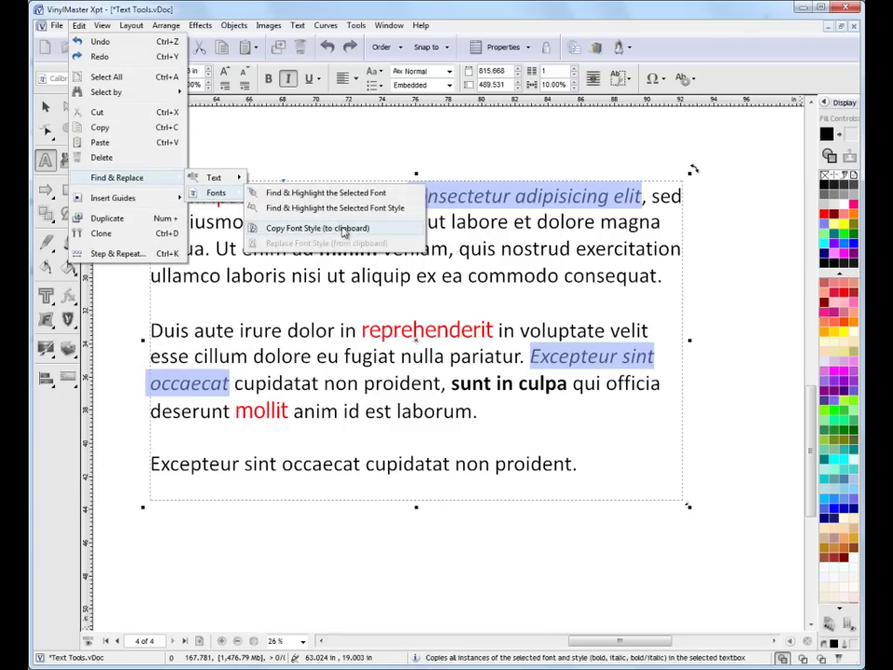
{"action": "left_click", "coordinate": [311, 231]}
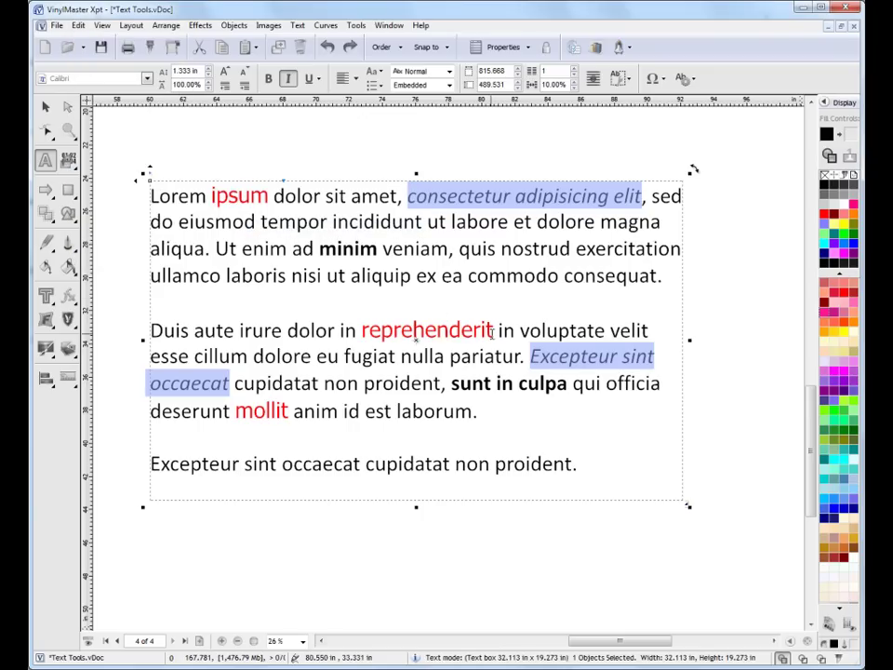
Step: Replace the font style of the last sentence, "Excepteur sint occaecat cupidatat non proident.", with the copied style
{"action": "left_click", "coordinate": [474, 277]}
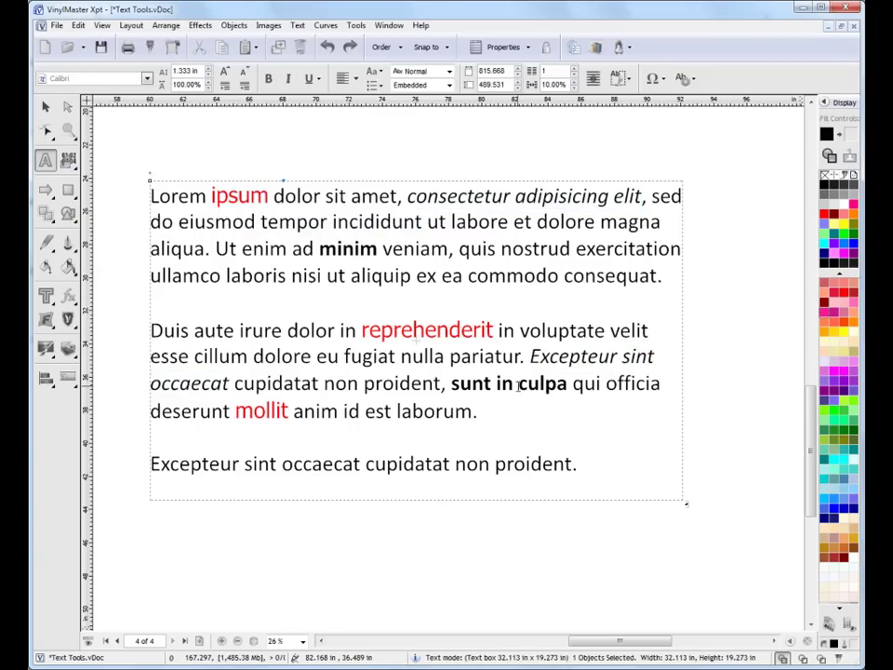
{"action": "left_click_drag", "start_coordinate": [574, 464], "coordinate": [135, 473]}
{"action": "left_click", "coordinate": [79, 26]}
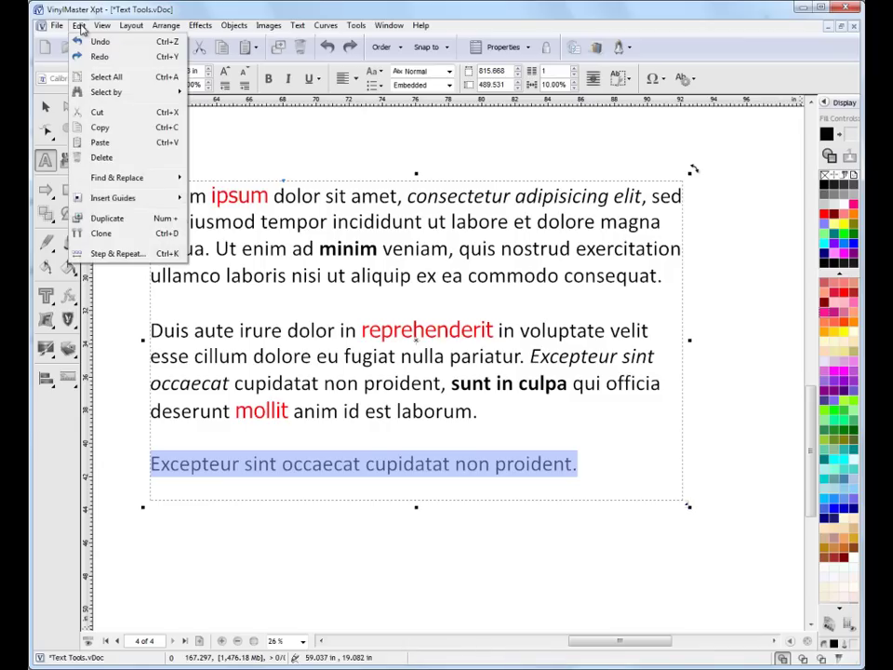
{"action": "mouse_move", "coordinate": [167, 176]}
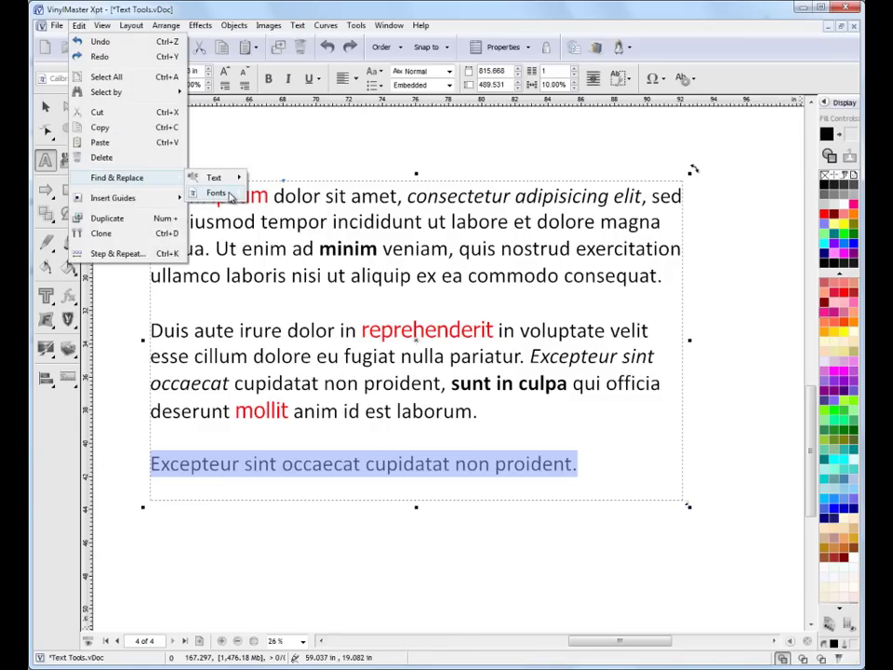
{"action": "mouse_move", "coordinate": [231, 196]}
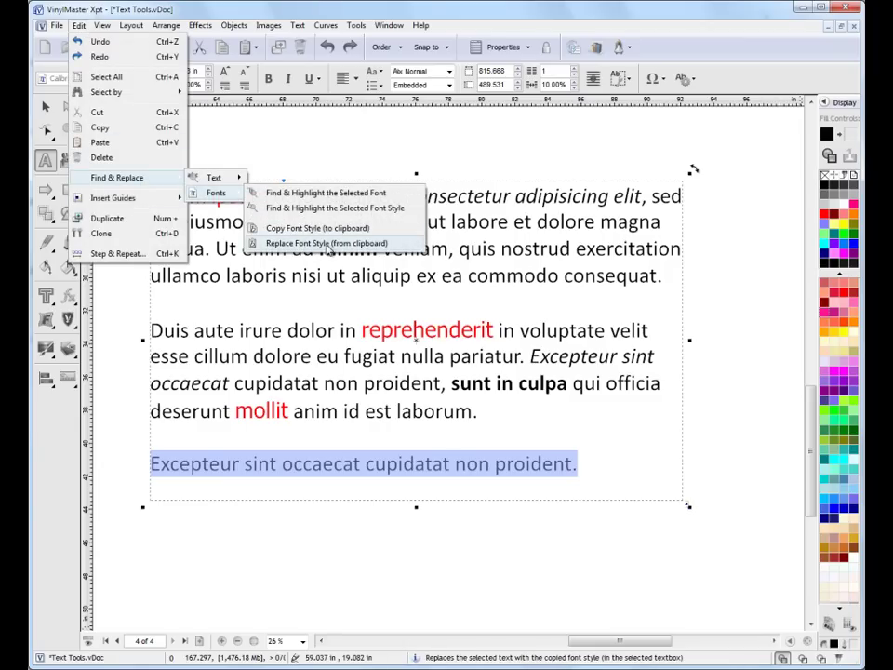
{"action": "left_click", "coordinate": [326, 244]}
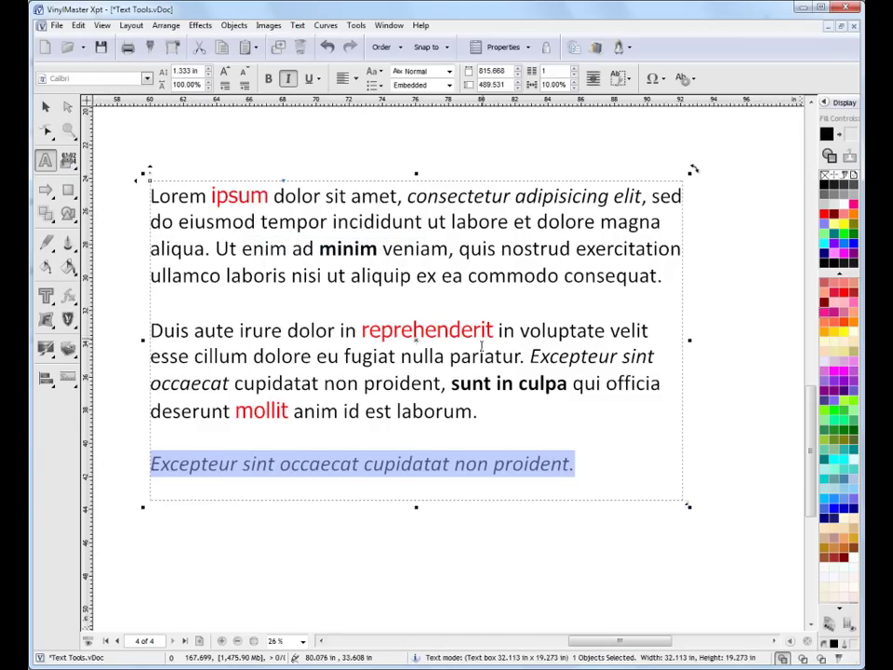
{"action": "left_click", "coordinate": [424, 464]}
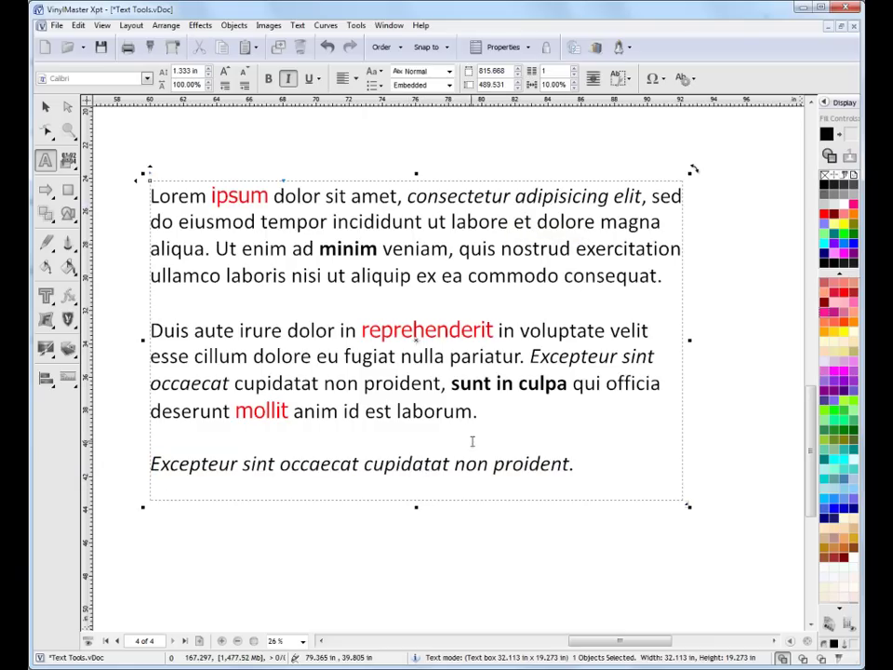
{"action": "left_click", "coordinate": [499, 420]}
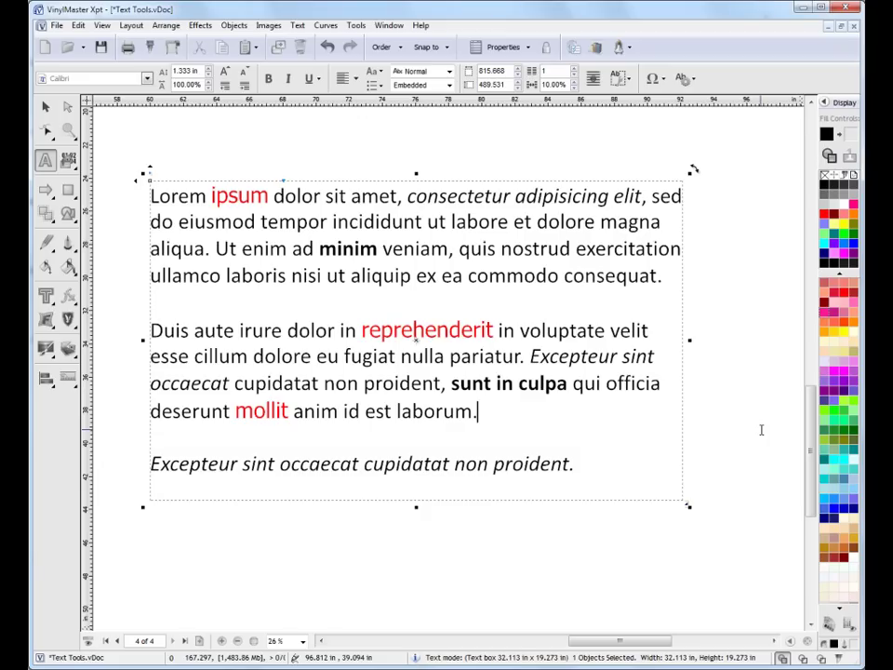
Step: Review the document's sample pages, from the first page through to page 4
{"action": "left_click", "coordinate": [805, 640]}
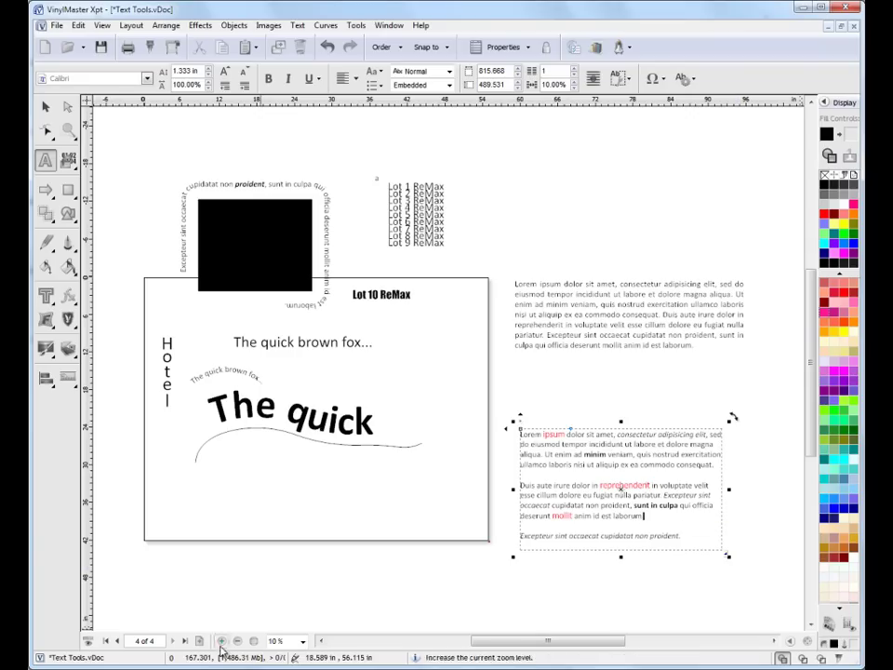
{"action": "left_click", "coordinate": [106, 641]}
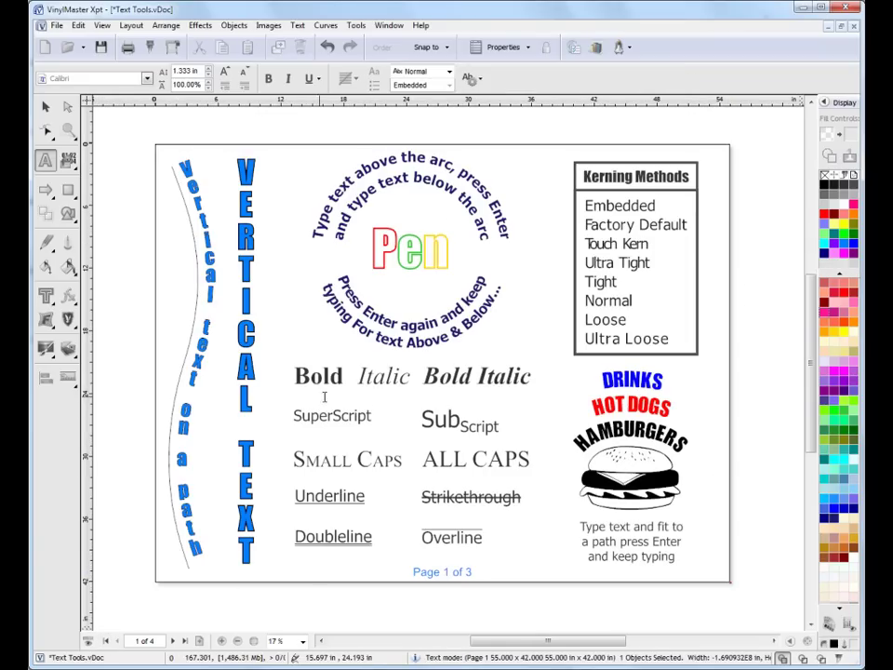
{"action": "left_click", "coordinate": [172, 641]}
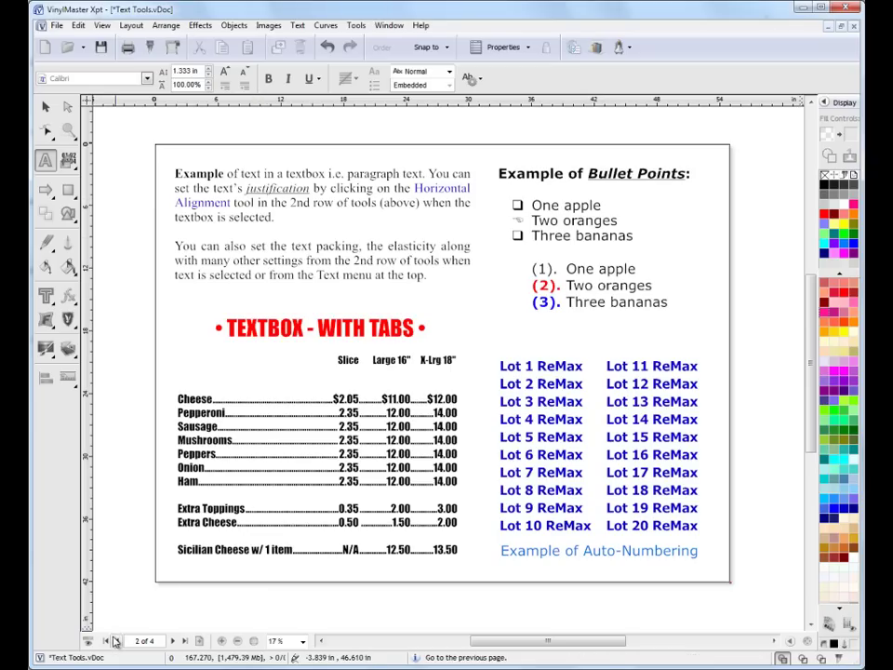
{"action": "key", "text": "Page_Up"}
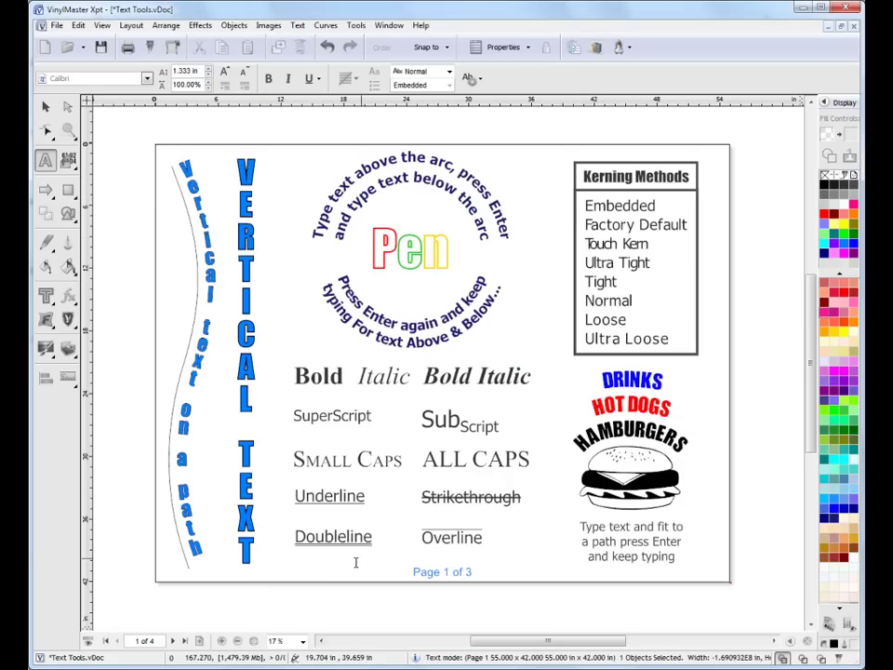
{"action": "left_click", "coordinate": [172, 641]}
{"action": "left_click", "coordinate": [172, 641]}
{"action": "left_click", "coordinate": [172, 641]}
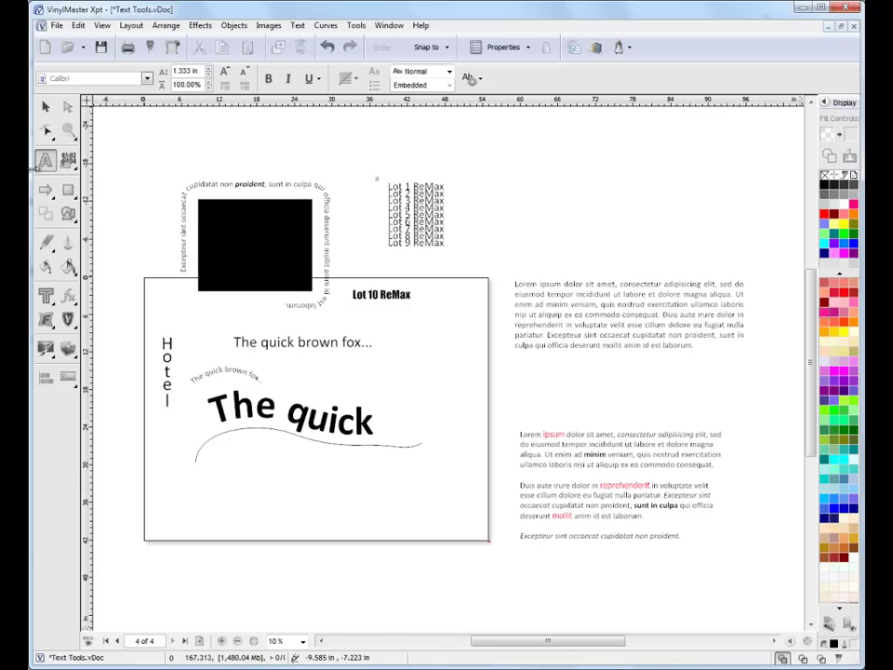
Step: Add a blank fifth page to the document and start a text entry in its upper-left area
{"action": "left_click", "coordinate": [199, 641]}
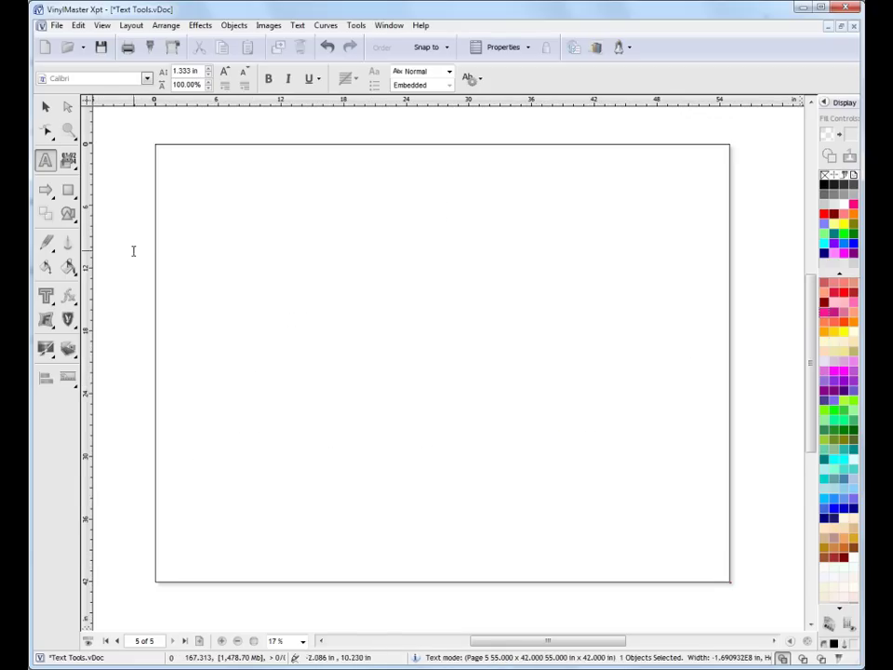
{"action": "left_click", "coordinate": [265, 236]}
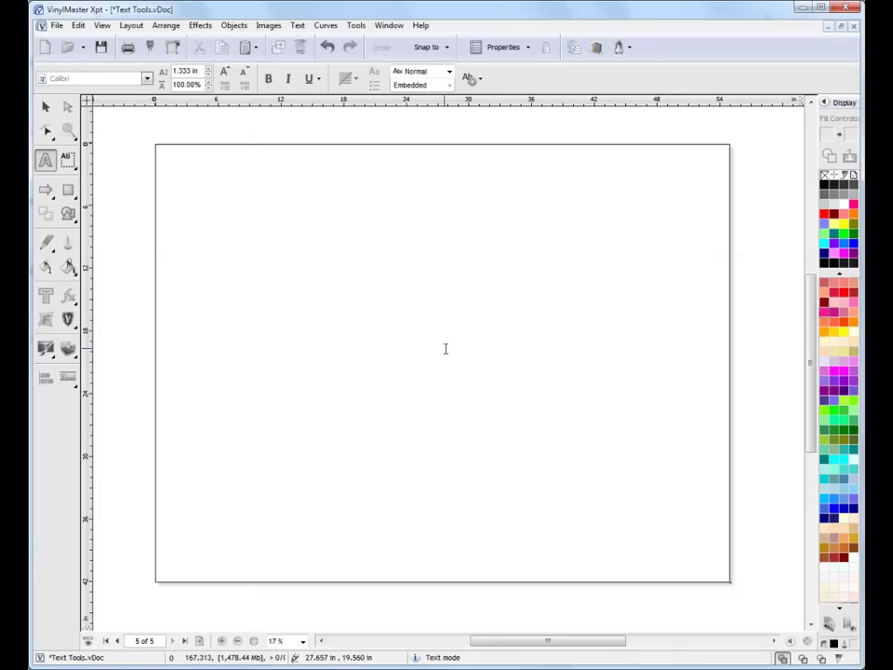
Step: Enter the text "VinylMaster", enlarge it to about 38.8 in wide and place it across the upper part of page 5
{"action": "type", "text": "VinylMaster"}
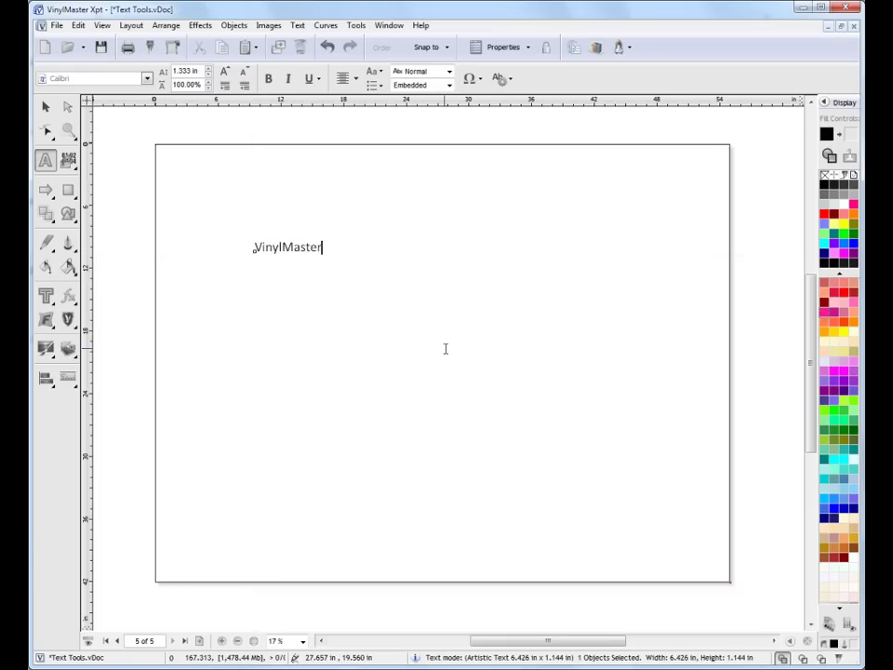
{"action": "left_click", "coordinate": [45, 107]}
{"action": "left_click_drag", "start_coordinate": [327, 259], "coordinate": [550, 346]}
{"action": "left_click_drag", "start_coordinate": [455, 265], "coordinate": [441, 240]}
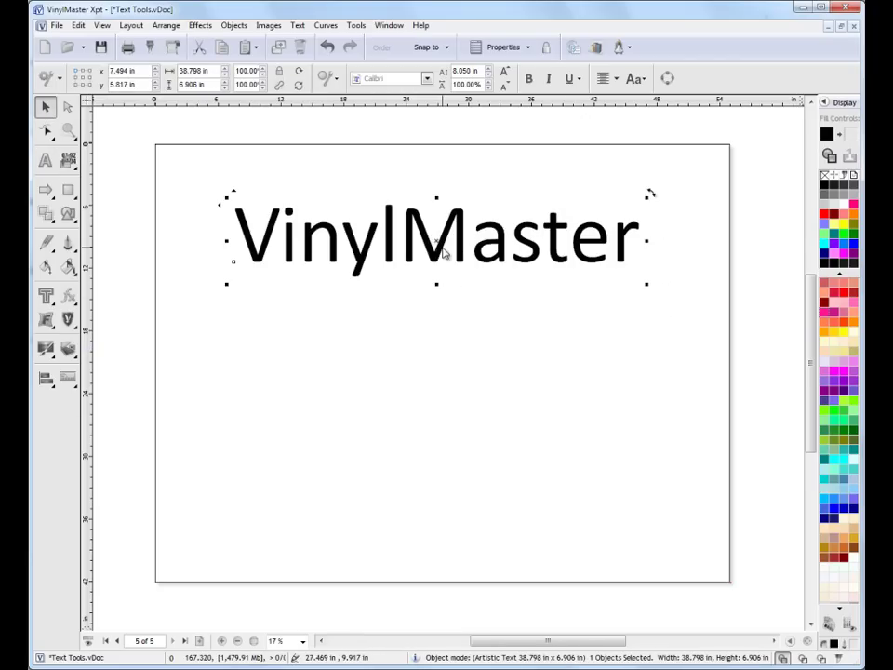
Step: Try fill colors on the VinylMaster text and settle on bright blue
{"action": "left_click", "coordinate": [823, 214]}
{"action": "left_click", "coordinate": [833, 370]}
{"action": "left_click", "coordinate": [823, 244]}
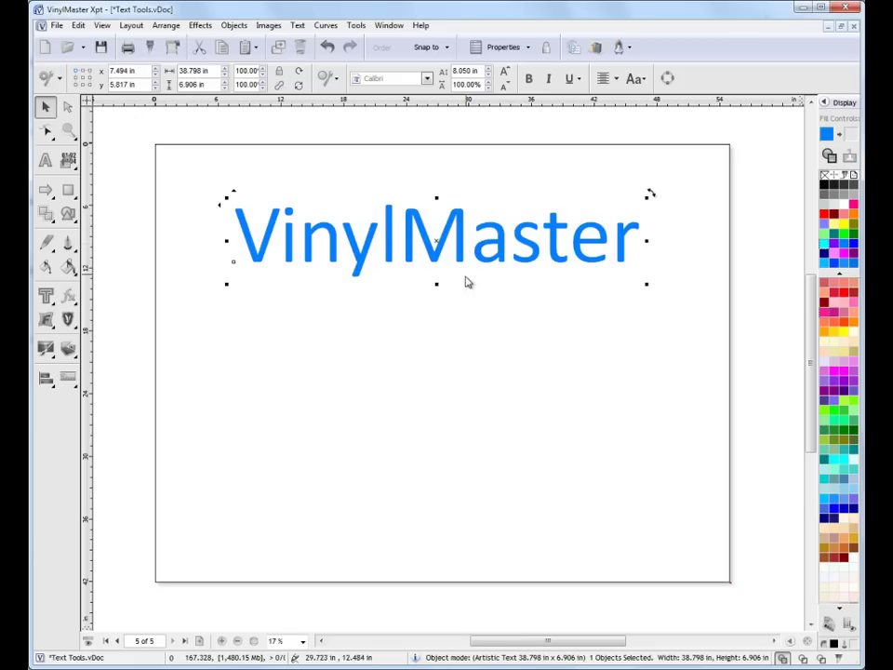
Step: Apply a black Outline effect to the VinylMaster text with an offset of about 4.56%
{"action": "left_click", "coordinate": [44, 295]}
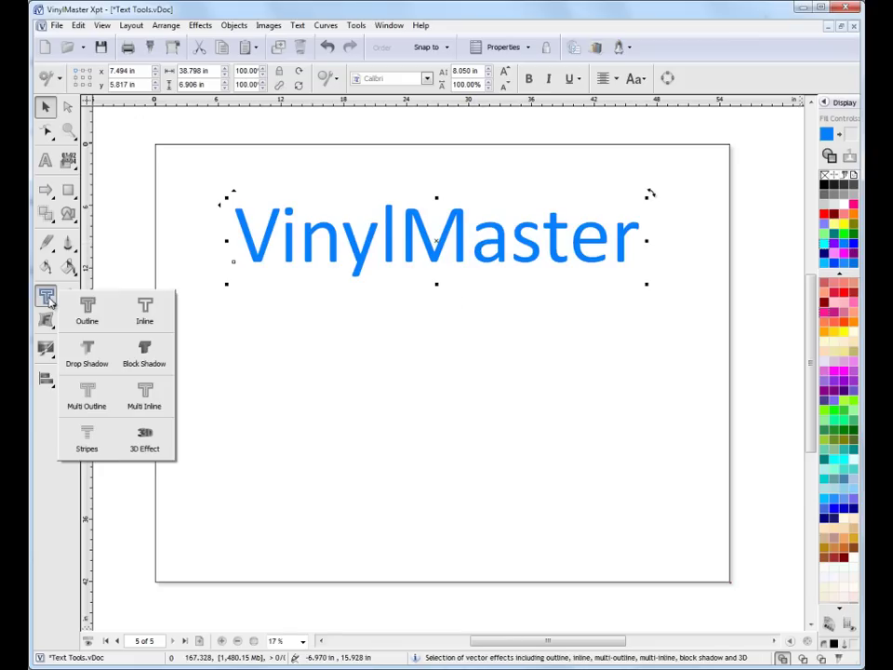
{"action": "left_click", "coordinate": [100, 313]}
{"action": "left_click", "coordinate": [514, 194]}
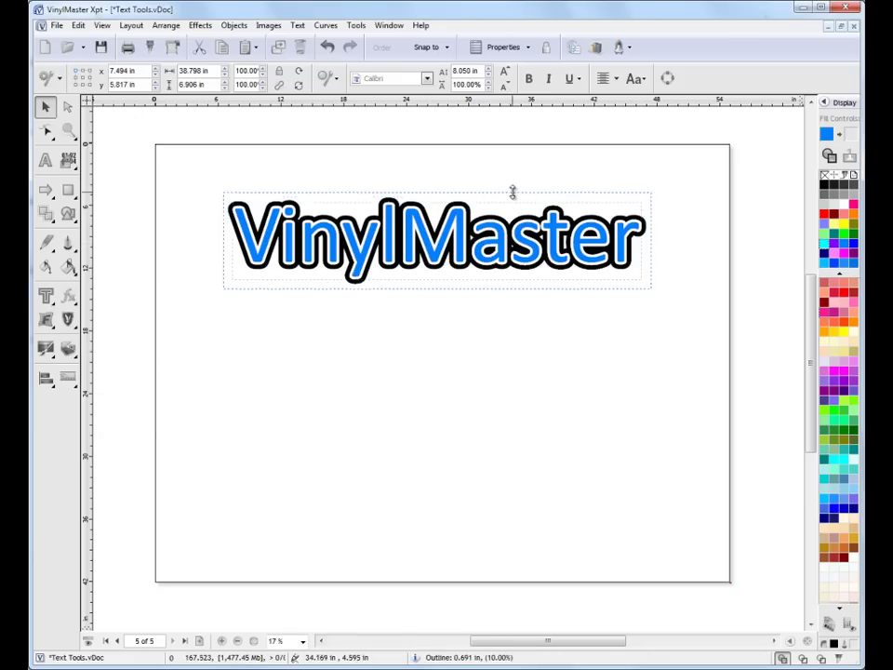
{"action": "left_click_drag", "start_coordinate": [444, 205], "coordinate": [537, 264]}
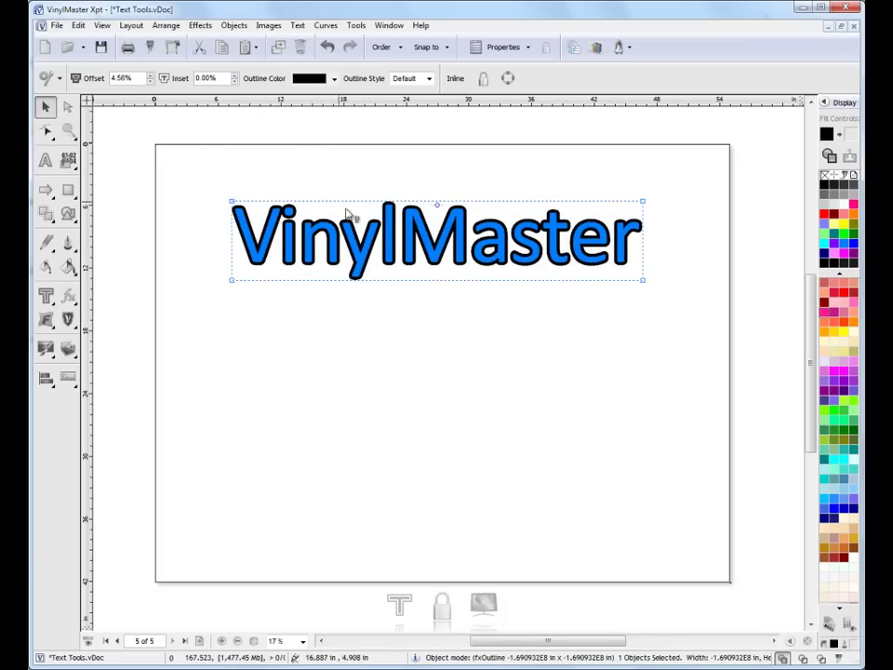
{"action": "key", "text": "space"}
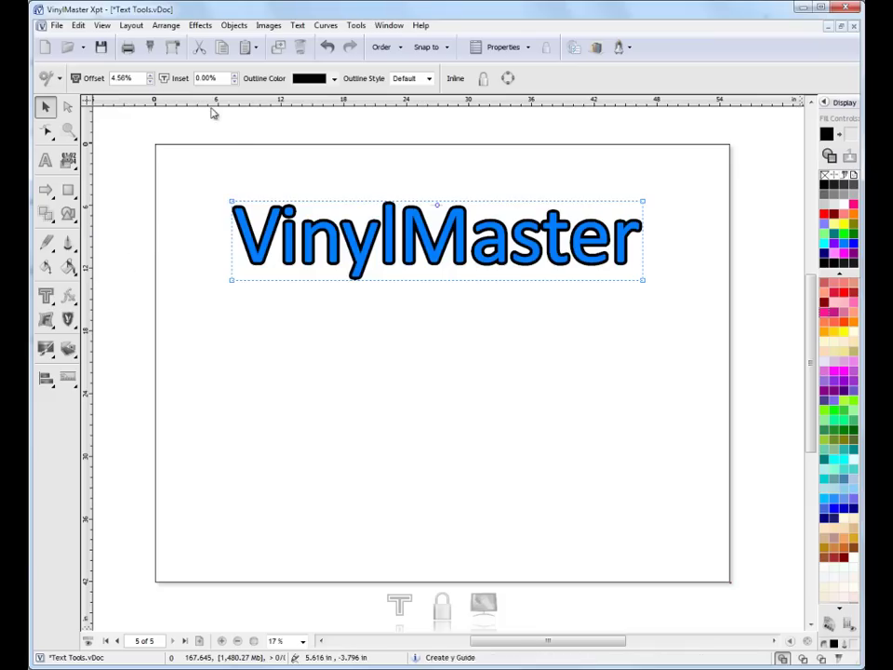
Step: Remove the outline effect from the VinylMaster text, leaving only the blue lettering
{"action": "left_click", "coordinate": [285, 167]}
{"action": "key", "text": "ctrl+a"}
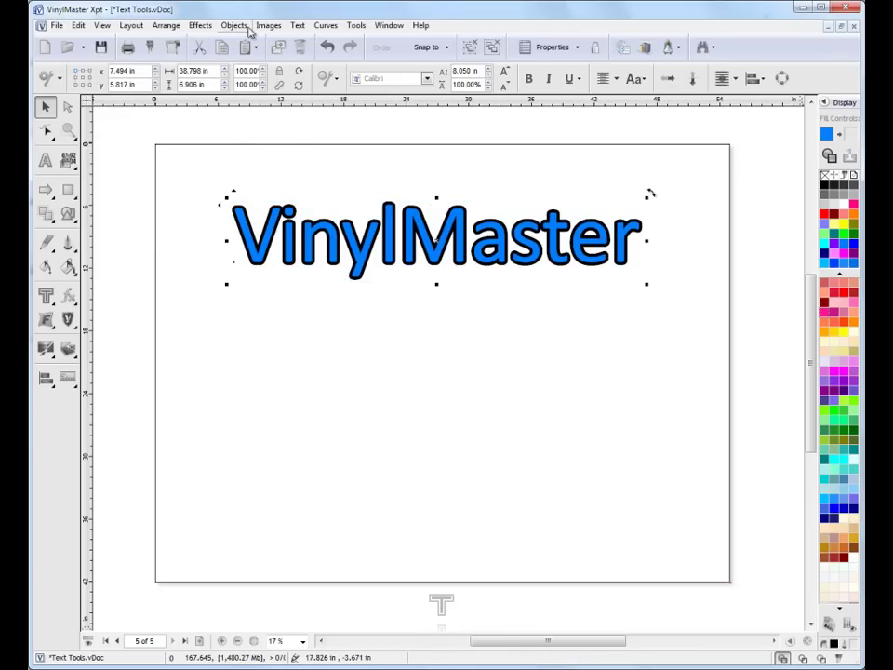
{"action": "left_click", "coordinate": [476, 48]}
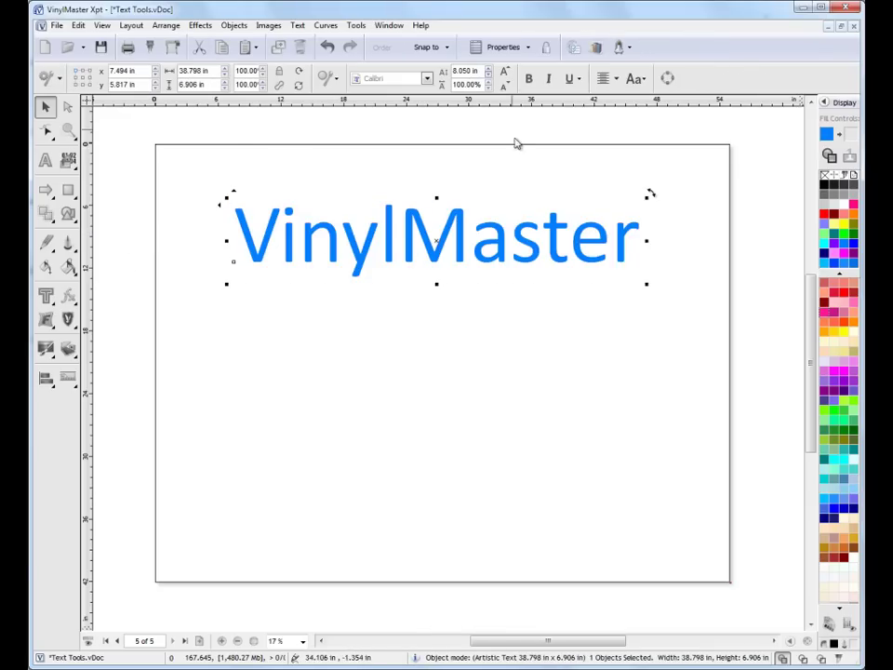
{"action": "left_click", "coordinate": [48, 299]}
{"action": "left_click", "coordinate": [330, 50]}
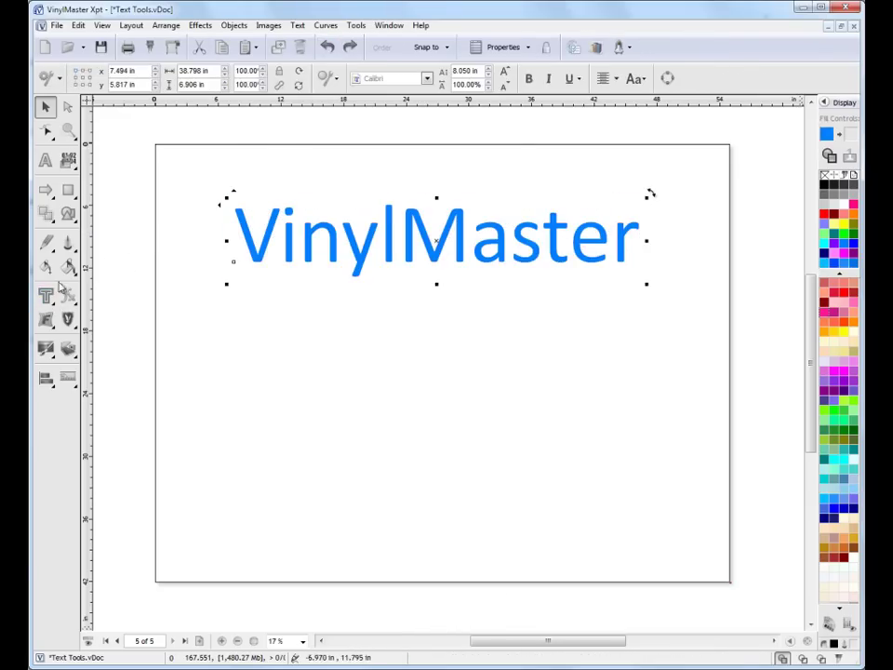
Step: Apply a black Block Shadow to the VinylMaster text with about 9.53% offset and 3.72% inset, shifting the shadow's direction slightly
{"action": "left_click", "coordinate": [46, 295]}
{"action": "left_click", "coordinate": [145, 350]}
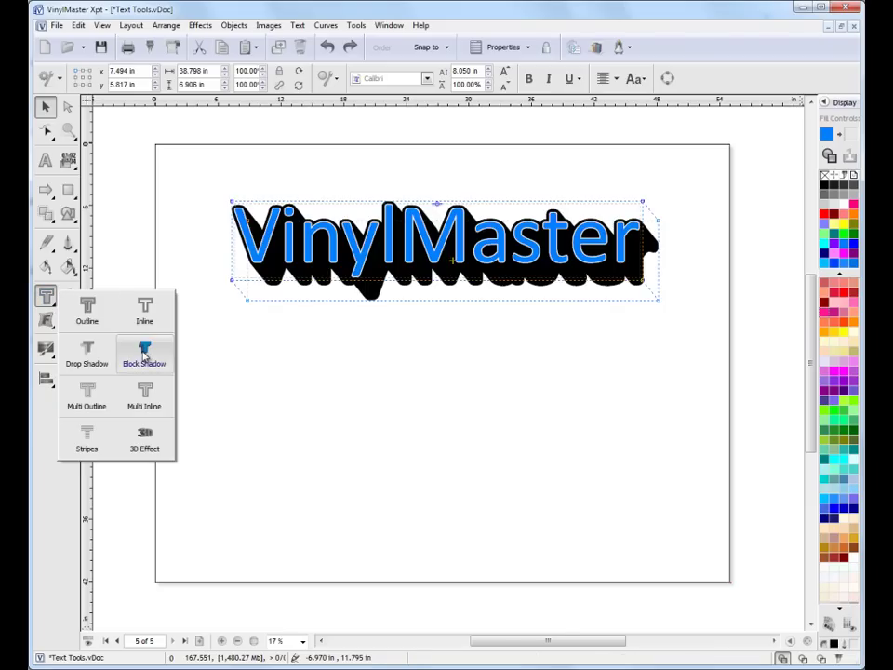
{"action": "left_click_drag", "start_coordinate": [662, 305], "coordinate": [647, 308]}
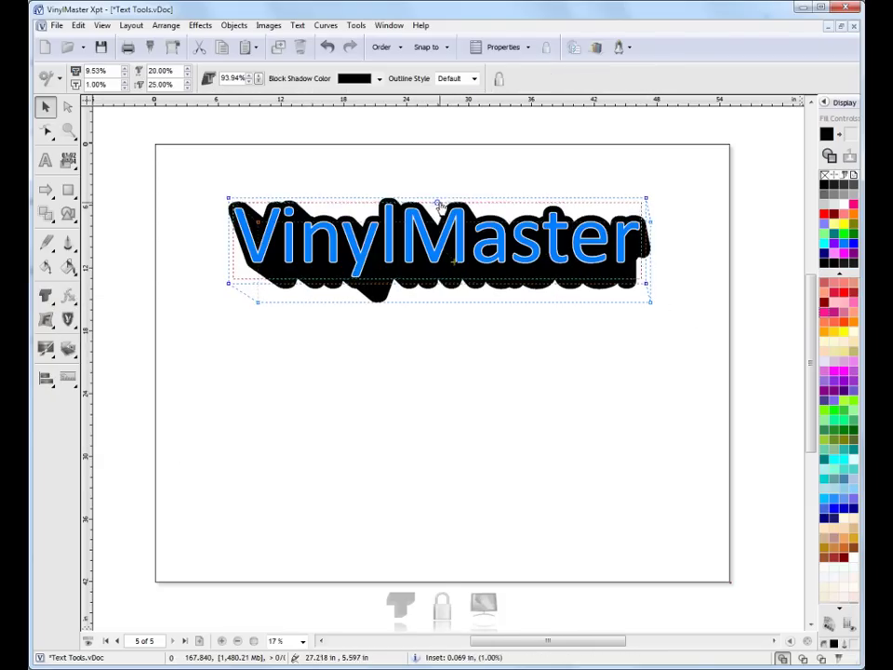
{"action": "left_click_drag", "start_coordinate": [452, 206], "coordinate": [444, 212]}
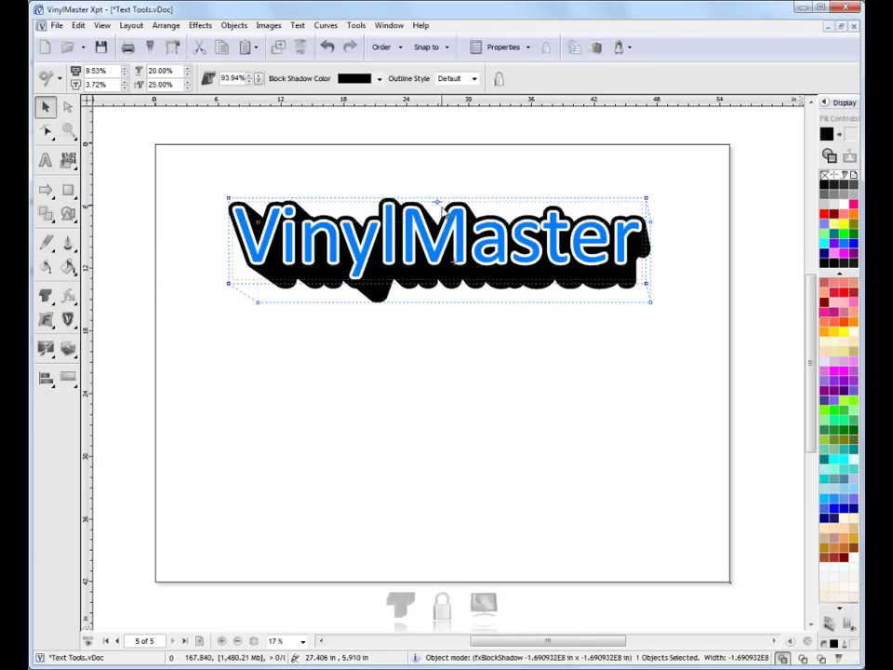
{"action": "left_click", "coordinate": [198, 199]}
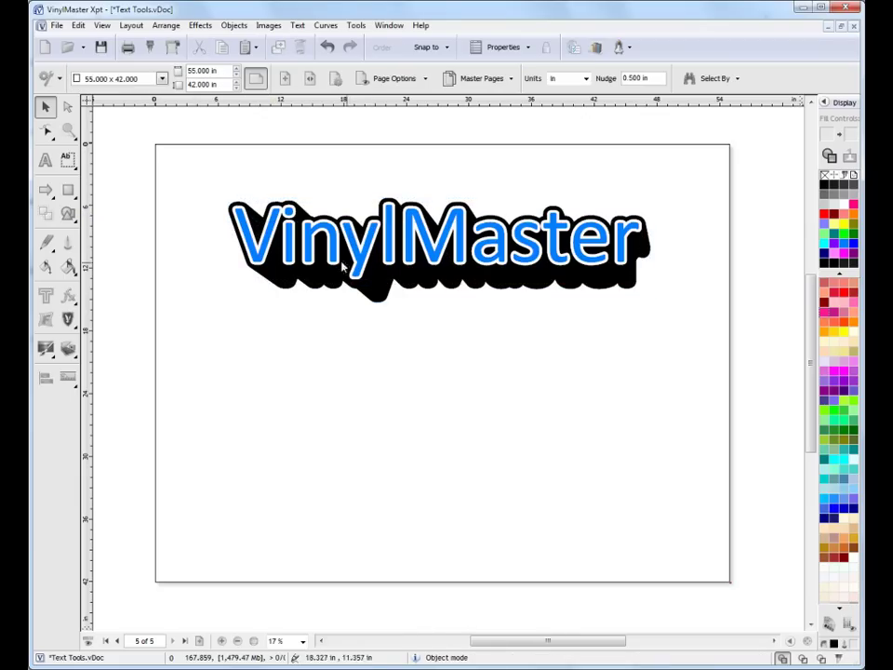
Step: Apply an Envelope distortion to the block-shadowed text and arch its middle upward by reshaping the envelope's nodes
{"action": "left_click", "coordinate": [366, 264]}
{"action": "left_click_drag", "start_coordinate": [195, 161], "coordinate": [694, 373]}
{"action": "left_click", "coordinate": [46, 320]}
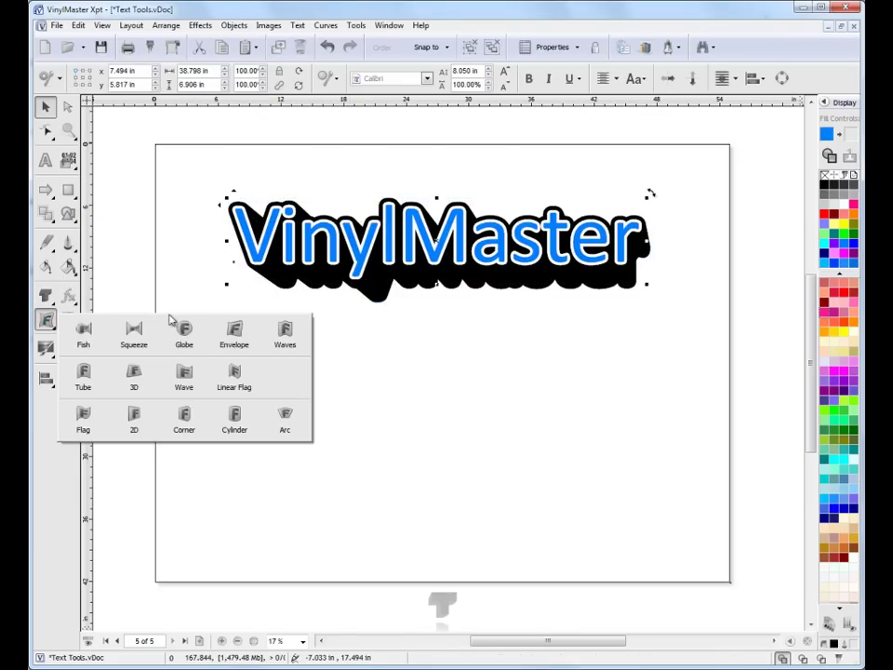
{"action": "left_click", "coordinate": [234, 335]}
{"action": "left_click_drag", "start_coordinate": [235, 276], "coordinate": [235, 296]}
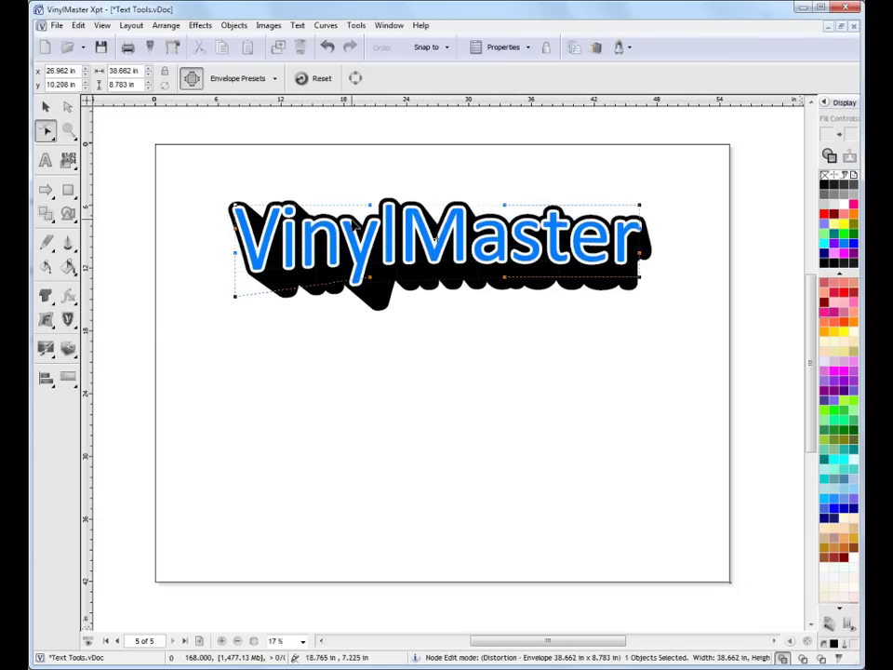
{"action": "left_click_drag", "start_coordinate": [369, 204], "coordinate": [369, 191]}
{"action": "left_click_drag", "start_coordinate": [371, 277], "coordinate": [369, 262]}
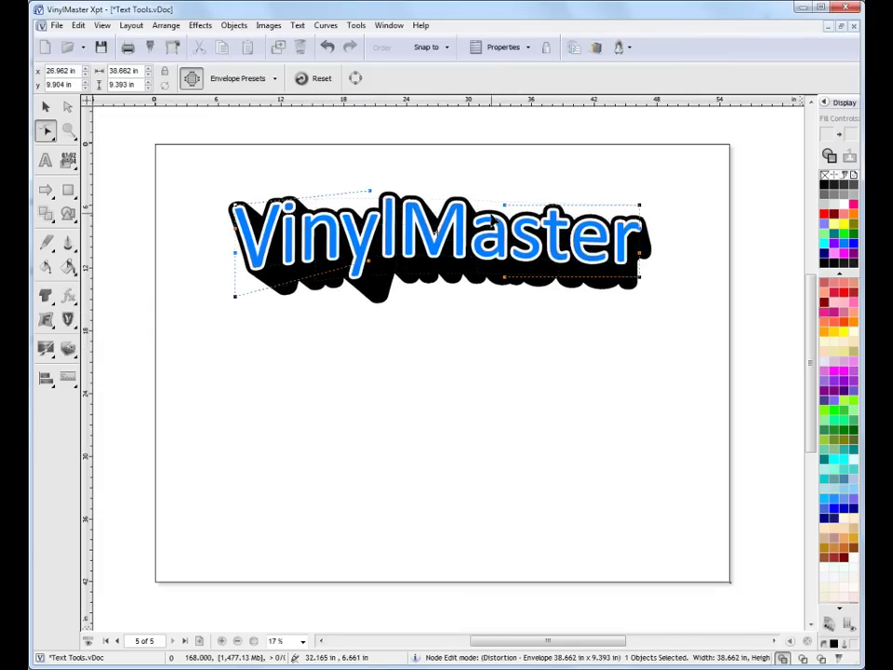
{"action": "left_click_drag", "start_coordinate": [505, 202], "coordinate": [503, 196]}
{"action": "left_click_drag", "start_coordinate": [505, 275], "coordinate": [504, 251]}
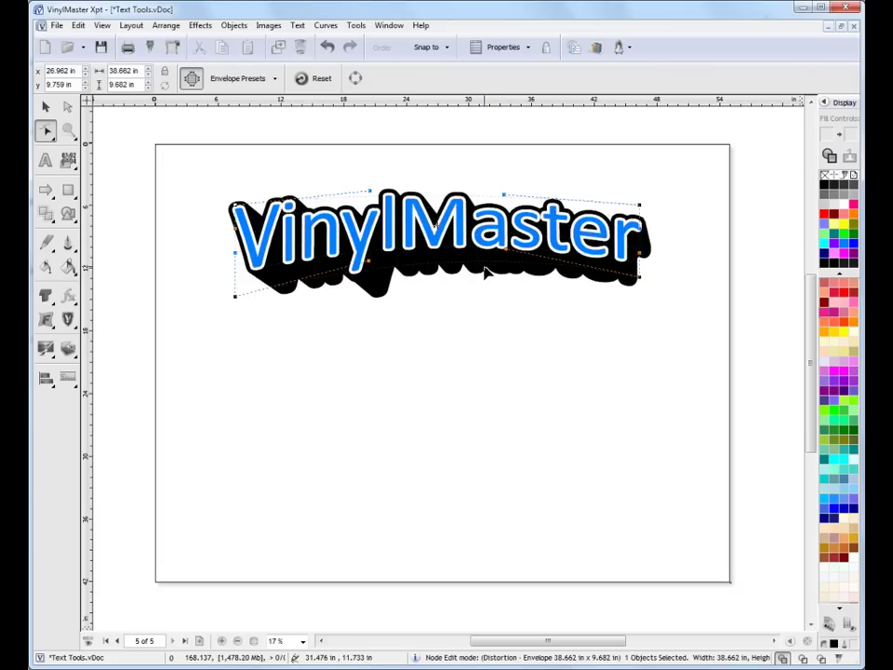
Step: Undo the envelope distortion and the block shadow's inset change
{"action": "left_click", "coordinate": [327, 48]}
{"action": "left_click", "coordinate": [327, 48]}
{"action": "left_click", "coordinate": [328, 48]}
{"action": "left_click", "coordinate": [327, 49]}
{"action": "left_click", "coordinate": [328, 48]}
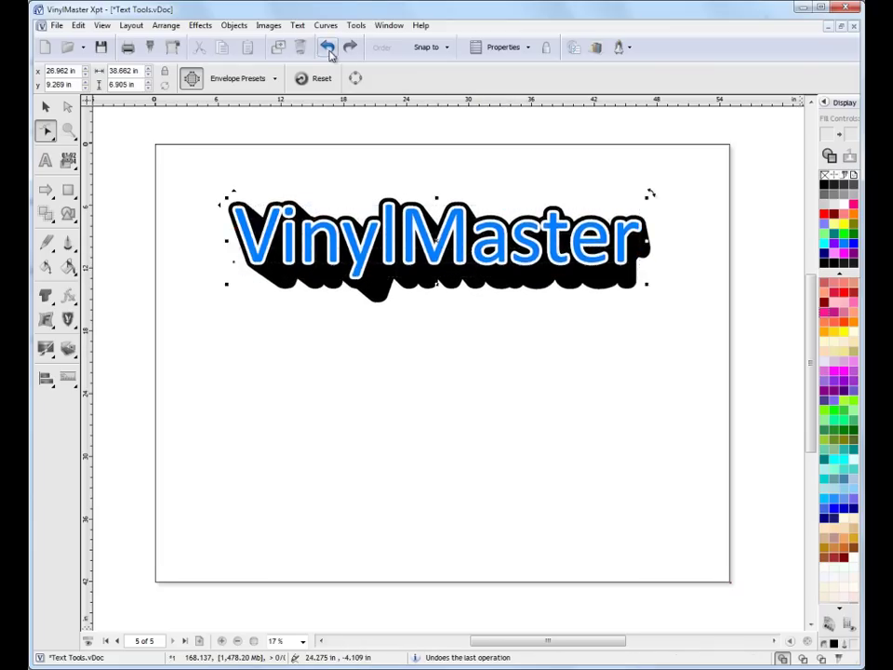
Step: Append " Xpt" to the block-shadowed VinylMaster text and move the whole text so it fits within the page width
{"action": "left_click", "coordinate": [45, 160]}
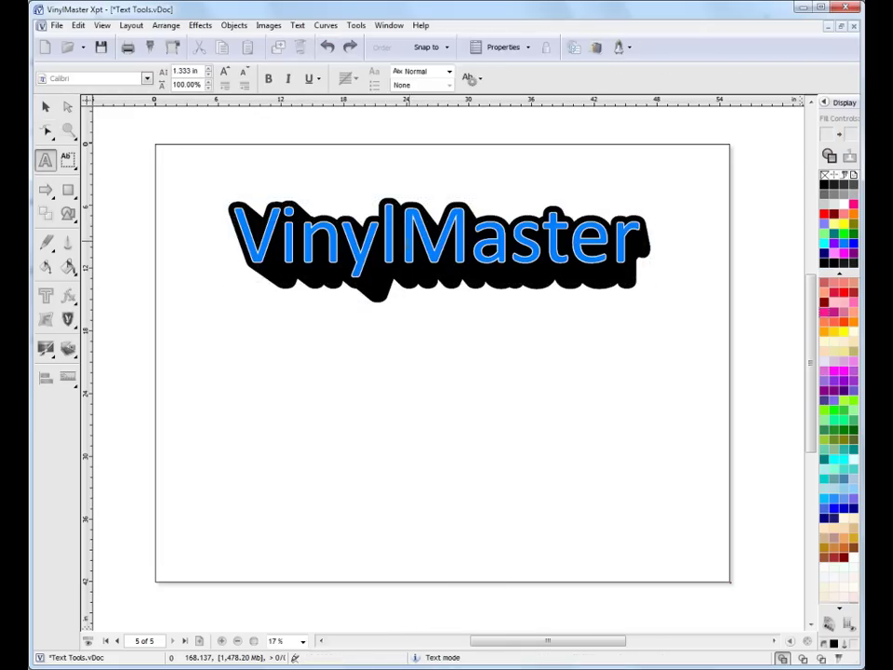
{"action": "left_click", "coordinate": [447, 236]}
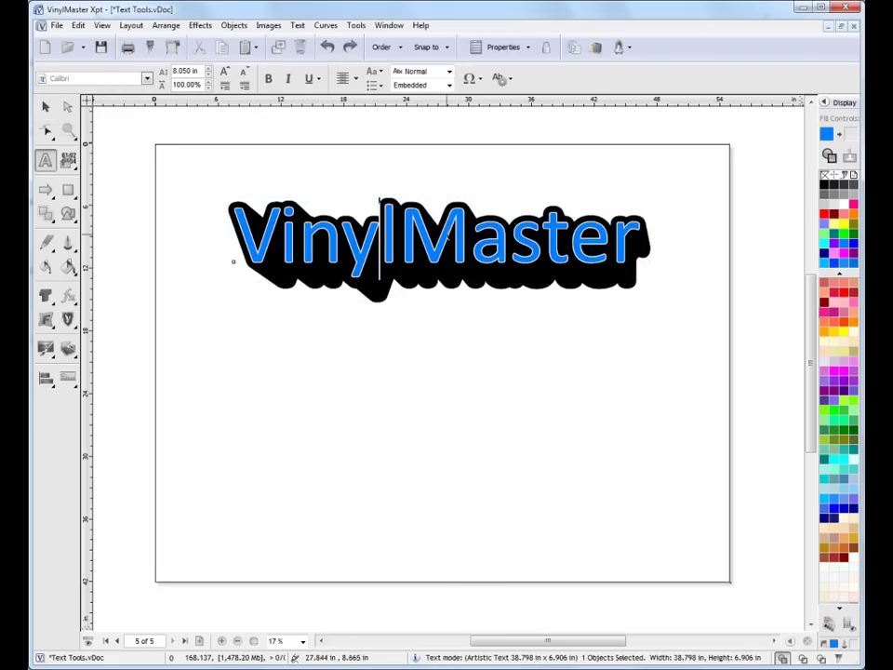
{"action": "left_click", "coordinate": [45, 295]}
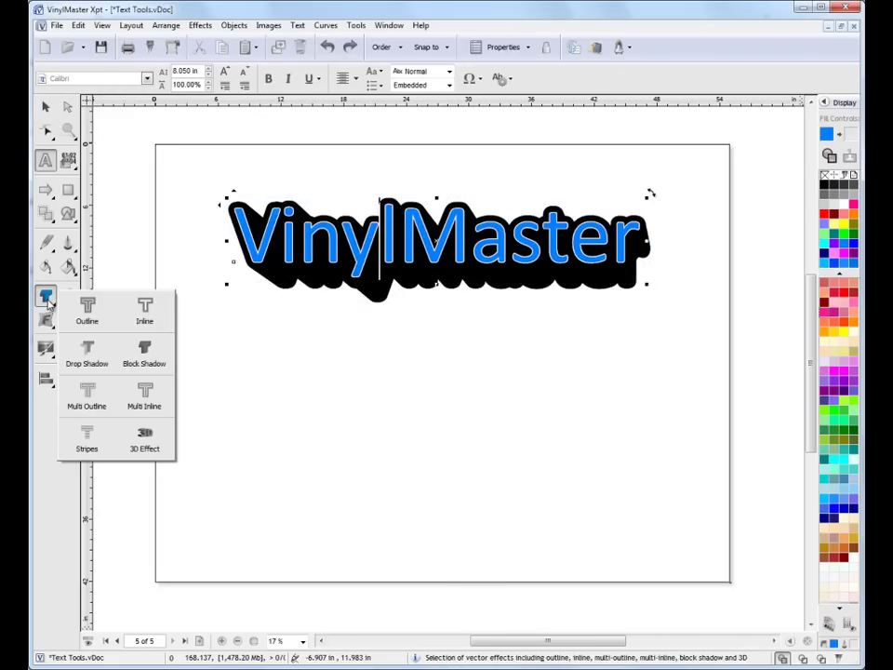
{"action": "left_click", "coordinate": [146, 350]}
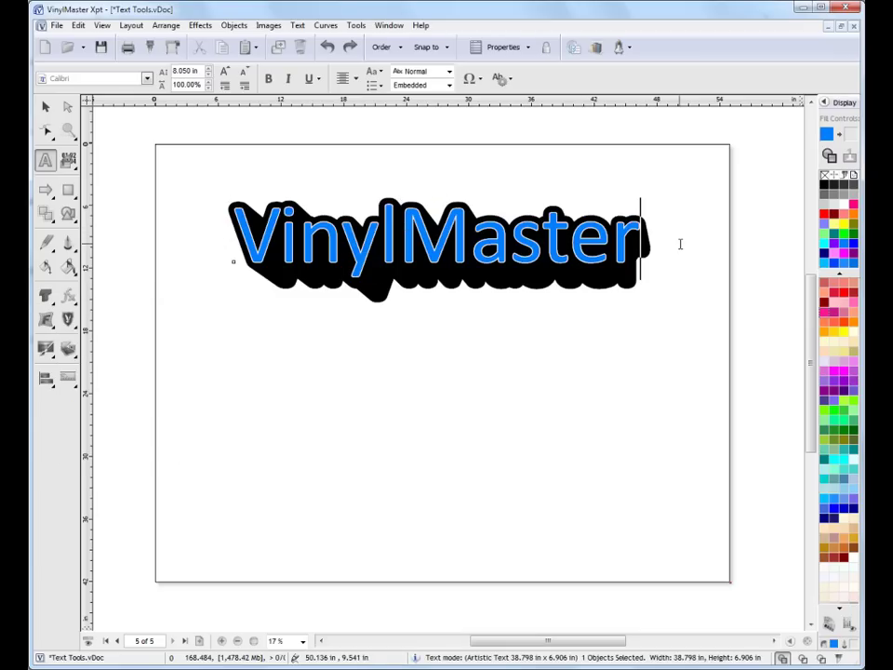
{"action": "type", "text": "Xpt"}
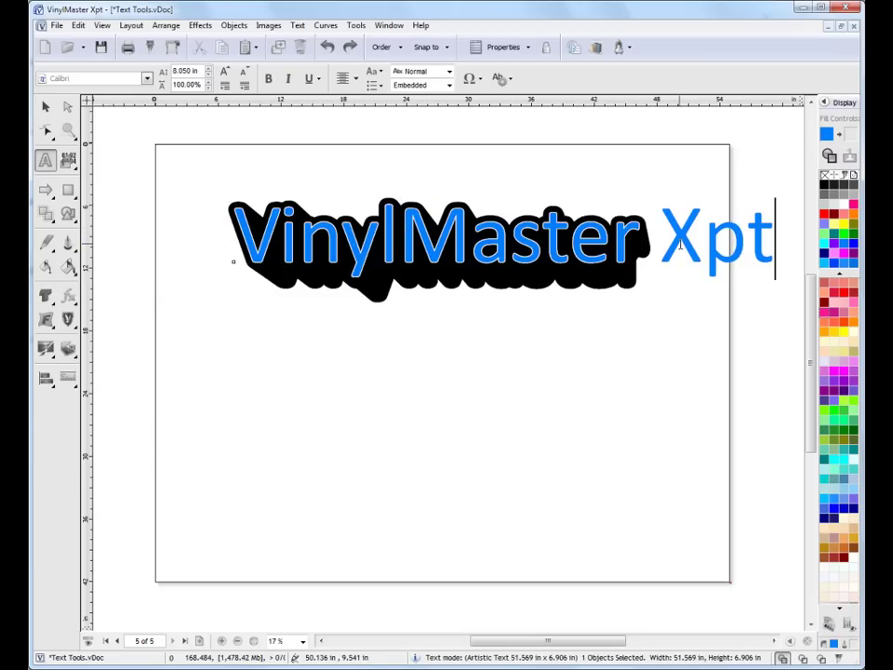
{"action": "key", "text": "Escape"}
{"action": "left_click_drag", "start_coordinate": [503, 241], "coordinate": [438, 230]}
{"action": "left_click", "coordinate": [45, 298]}
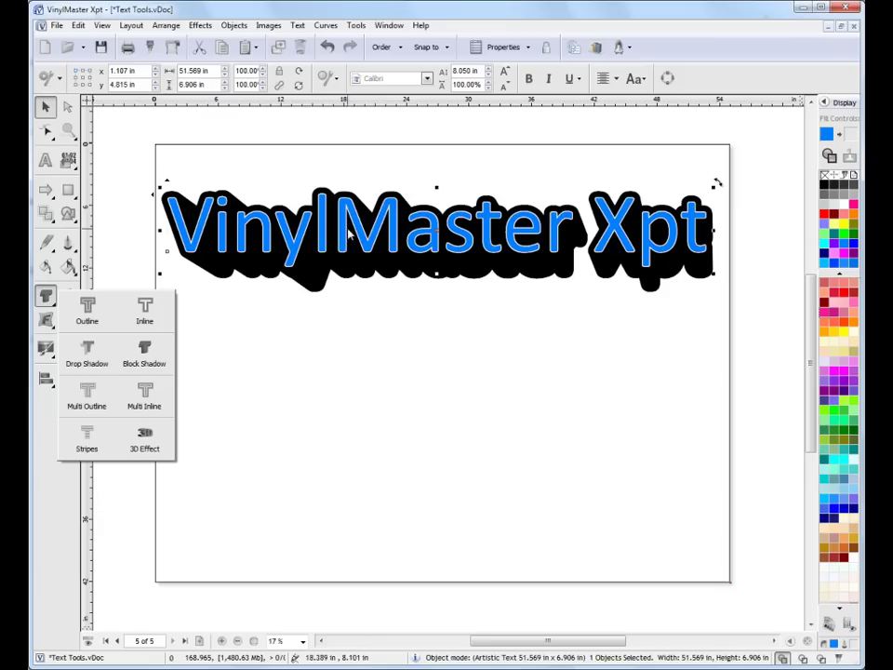
{"action": "left_click", "coordinate": [385, 299]}
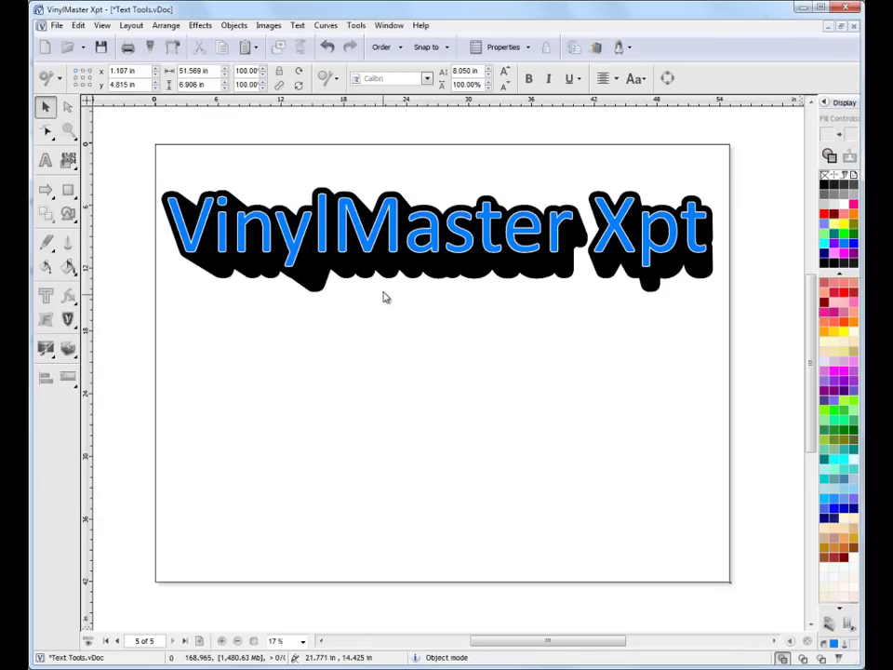
Step: Duplicate the block-shadowed "VinylMaster Xpt" text straight below the original and remove the copy's shadow effect
{"action": "left_click", "coordinate": [372, 251]}
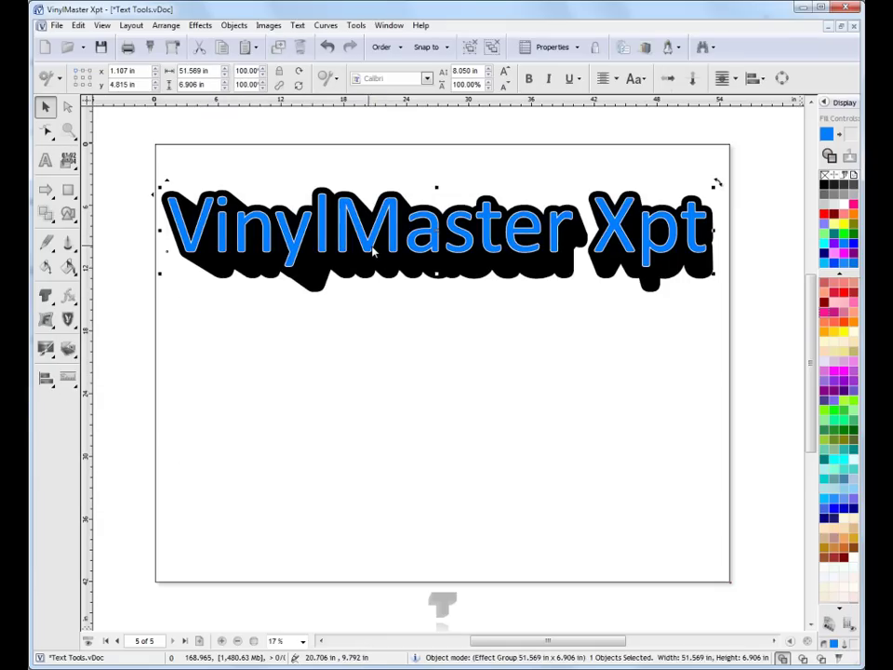
{"action": "left_click_drag", "start_coordinate": [166, 183], "coordinate": [192, 366]}
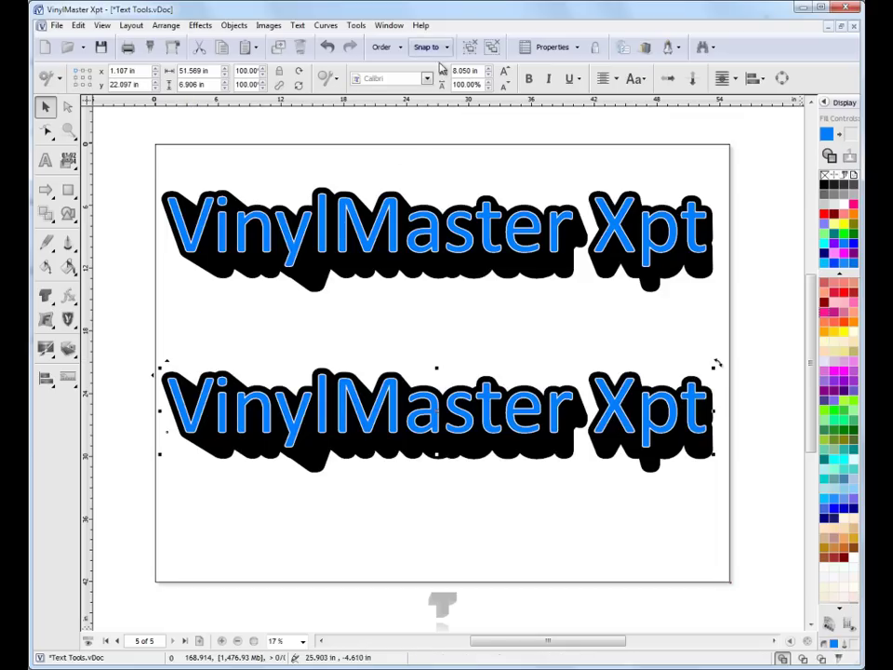
{"action": "left_click", "coordinate": [491, 47]}
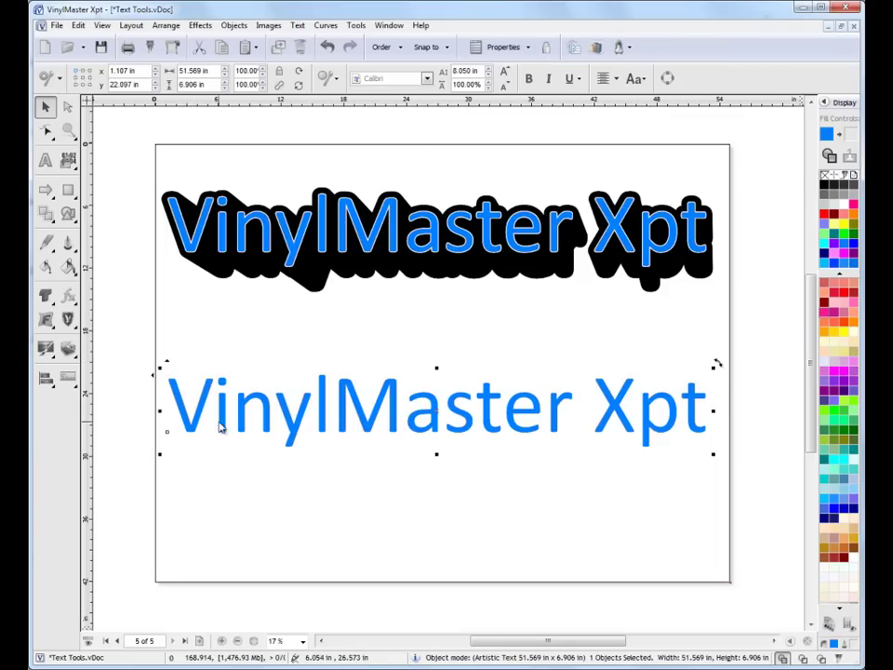
Step: Change the wording of the plain copy to "VMX"
{"action": "left_click", "coordinate": [45, 160]}
{"action": "left_click_drag", "start_coordinate": [224, 389], "coordinate": [739, 425]}
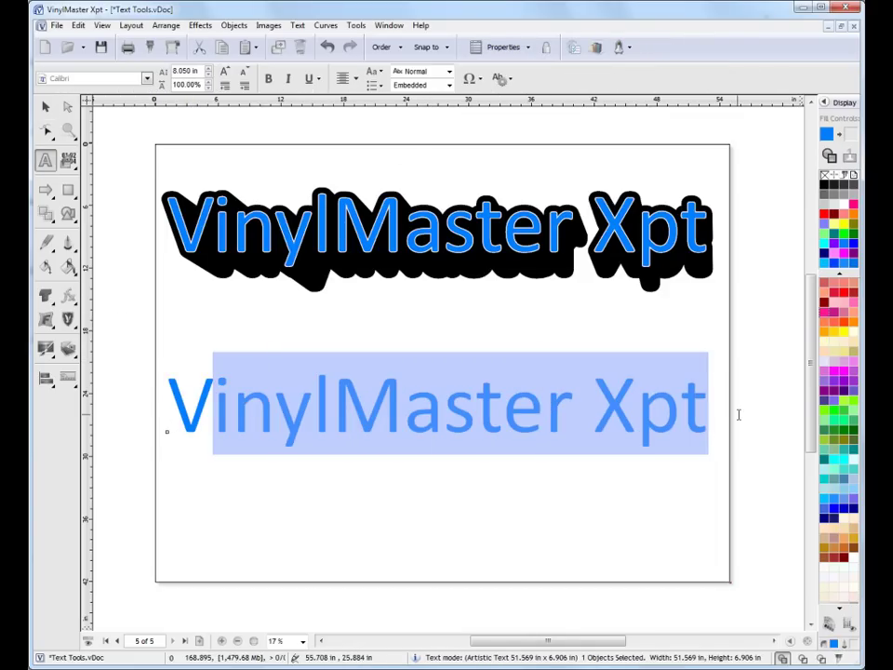
{"action": "type", "text": "MX"}
{"action": "left_click", "coordinate": [66, 106]}
Step: Enlarge the VMX text to about 44.5 in wide in the page's lower half and make it bold
{"action": "left_click", "coordinate": [45, 106]}
{"action": "left_click_drag", "start_coordinate": [342, 440], "coordinate": [621, 533]}
{"action": "left_click_drag", "start_coordinate": [395, 450], "coordinate": [442, 430]}
{"action": "left_click", "coordinate": [528, 78]}
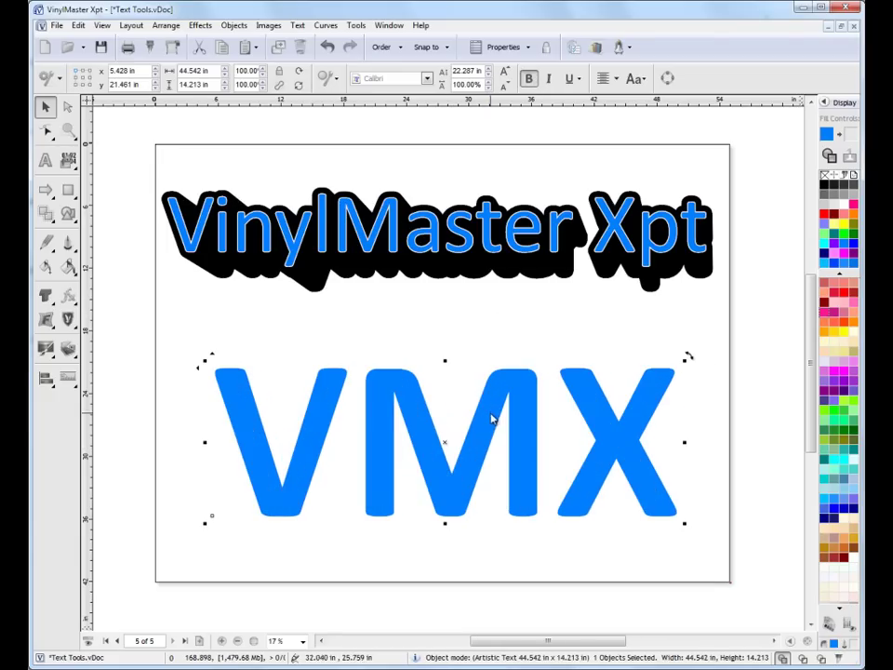
Step: Apply the reflective_gold_02 preset effect from the Assorted category to the VMX text
{"action": "left_click", "coordinate": [68, 296]}
{"action": "left_click", "coordinate": [112, 317]}
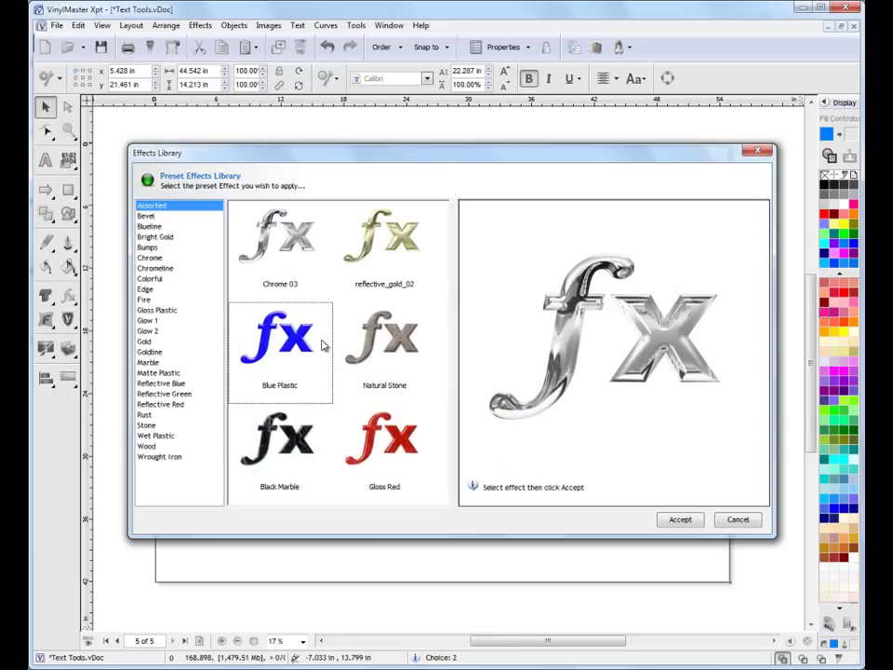
{"action": "left_click", "coordinate": [403, 249]}
{"action": "left_click", "coordinate": [682, 519]}
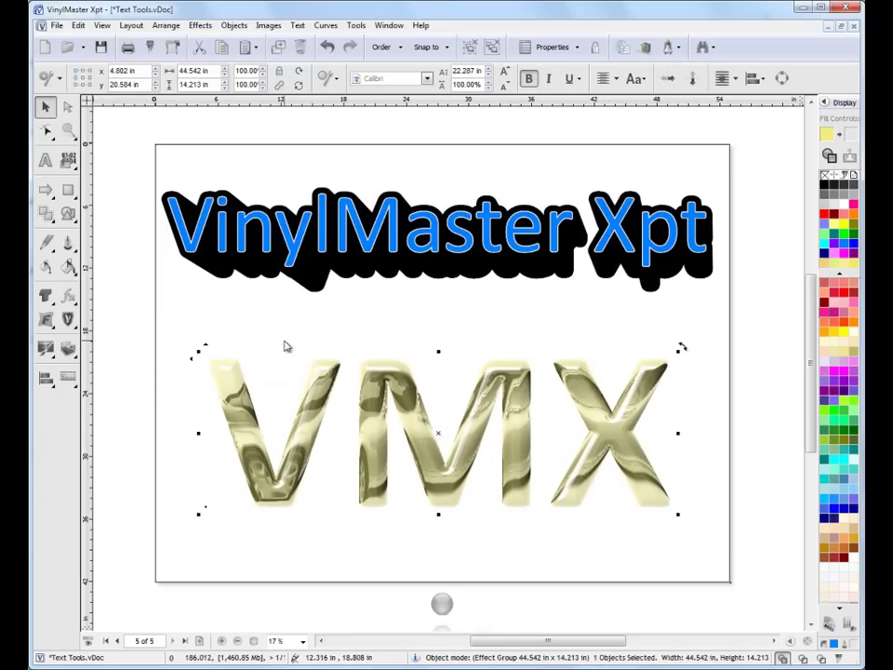
Step: Replace the VMX text's effect with the Chrome 06 preset from the Chrome category of the effects library
{"action": "left_click", "coordinate": [68, 296]}
{"action": "left_click", "coordinate": [111, 314]}
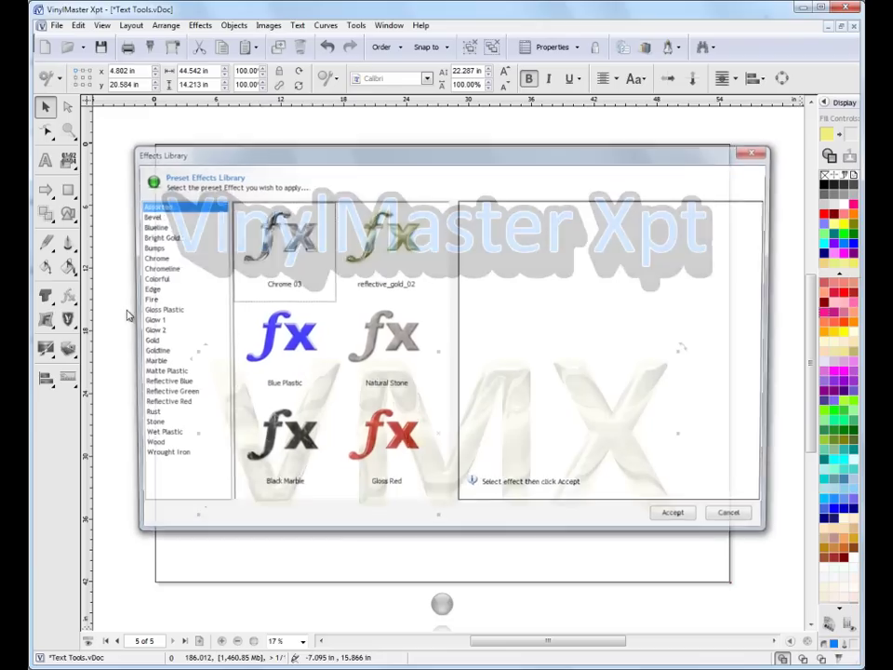
{"action": "left_click", "coordinate": [156, 259]}
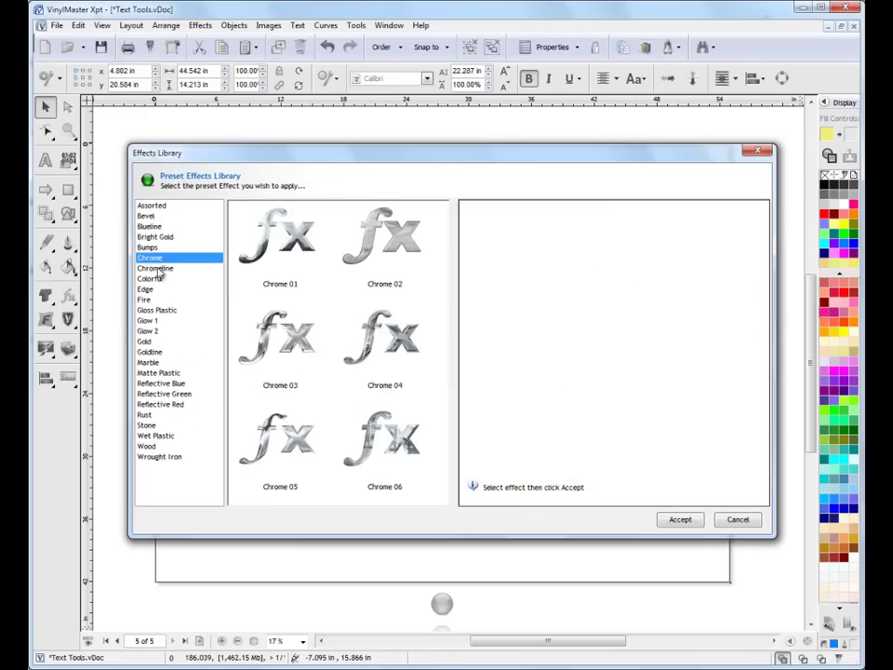
{"action": "left_click", "coordinate": [284, 339]}
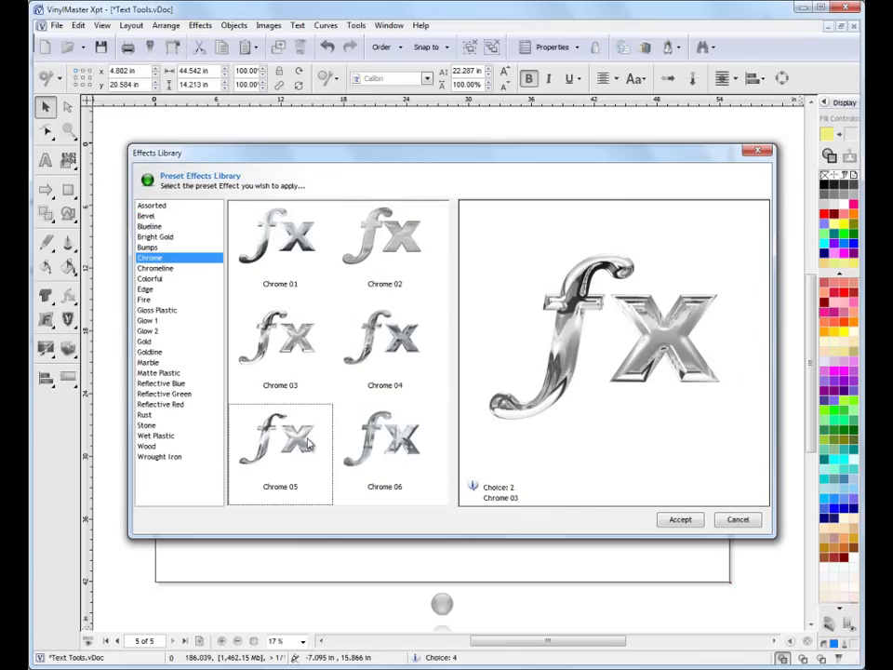
{"action": "left_click", "coordinate": [384, 445]}
{"action": "left_click", "coordinate": [662, 521]}
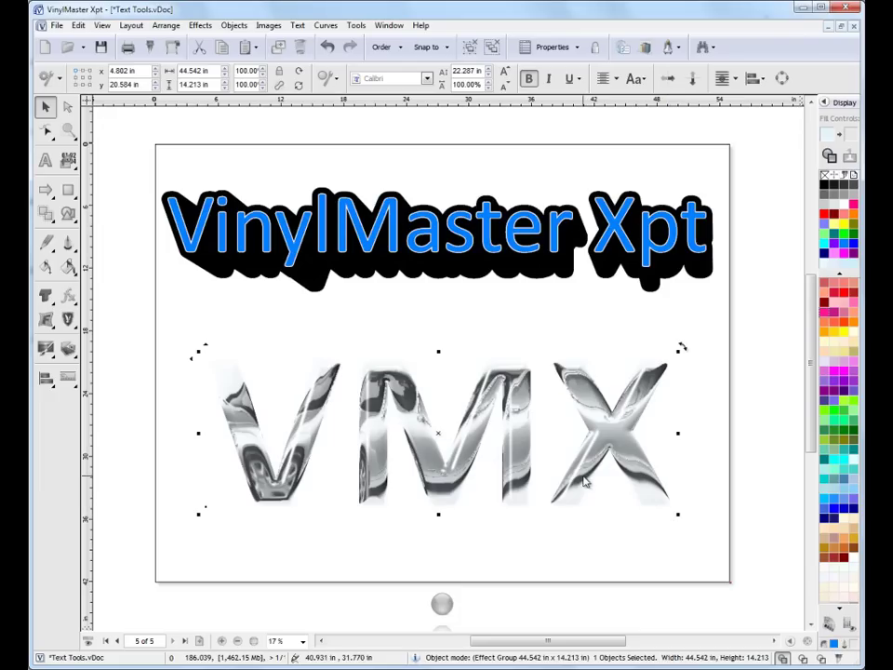